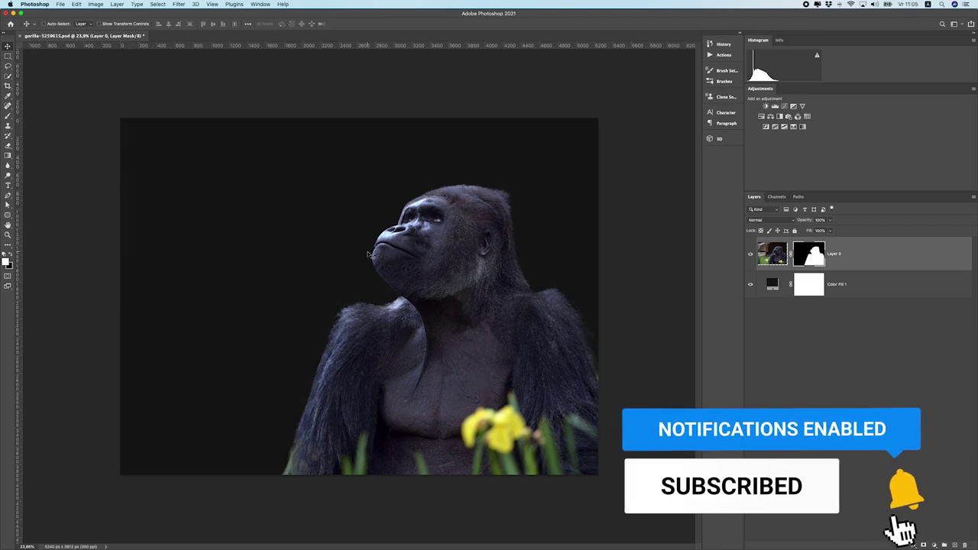
Create a new document 3000 px wide and 3750 px high at a resolution of 300 pixels/inch.
{"action": "key", "text": "super+n"}
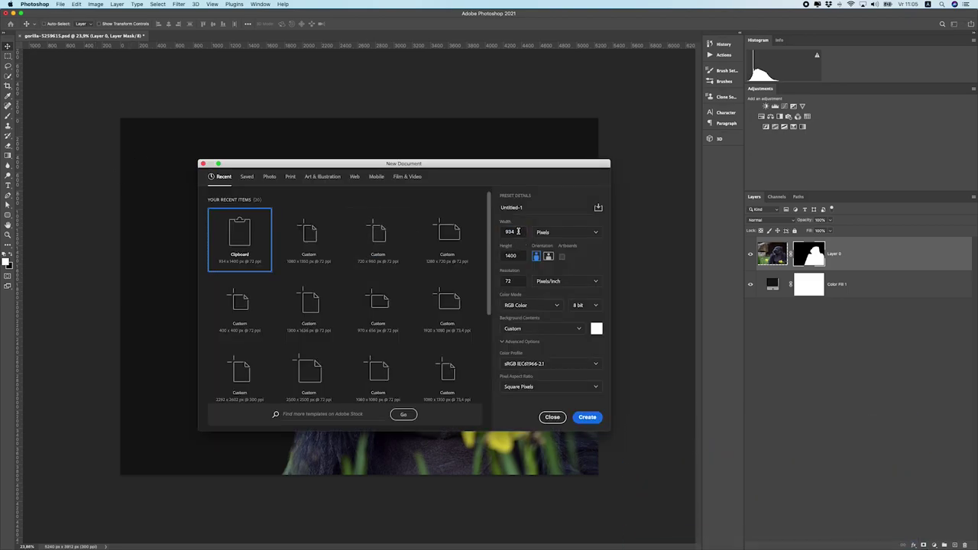
{"action": "type", "text": "300"}
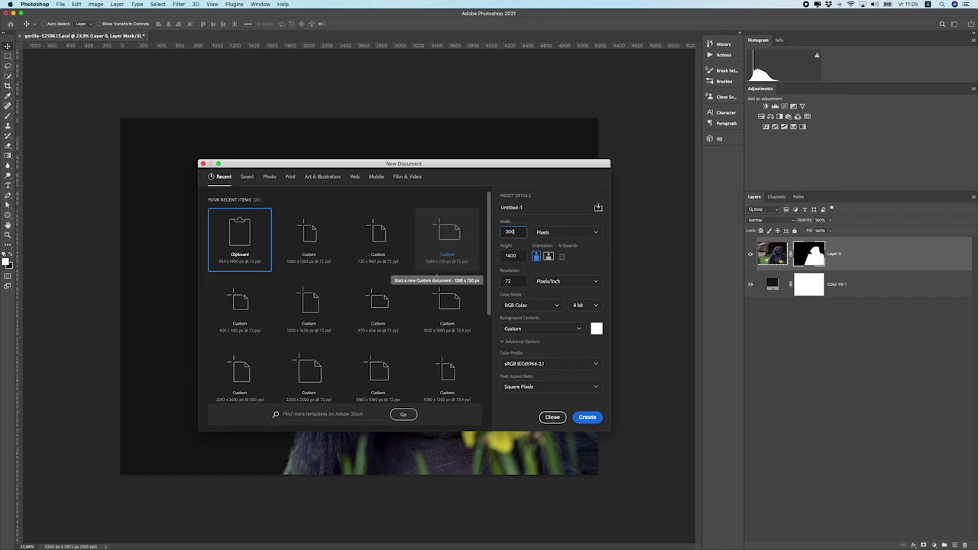
{"action": "type", "text": "0"}
{"action": "key", "text": "Tab"}
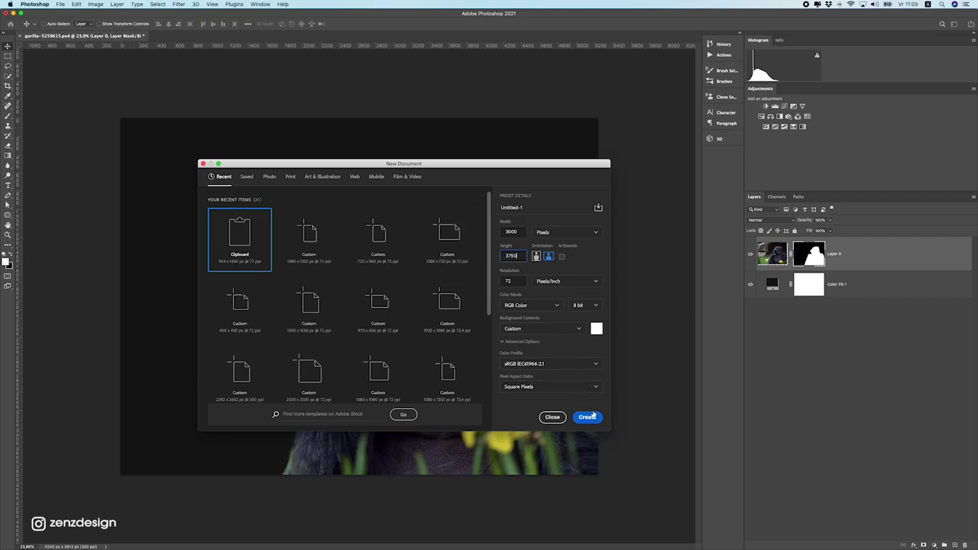
{"action": "left_click", "coordinate": [516, 281]}
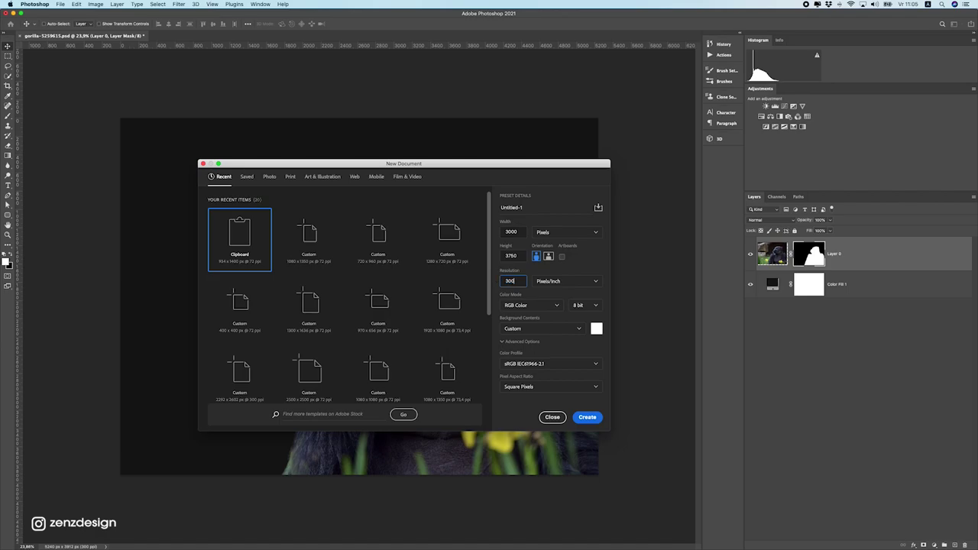
{"action": "left_click", "coordinate": [592, 422]}
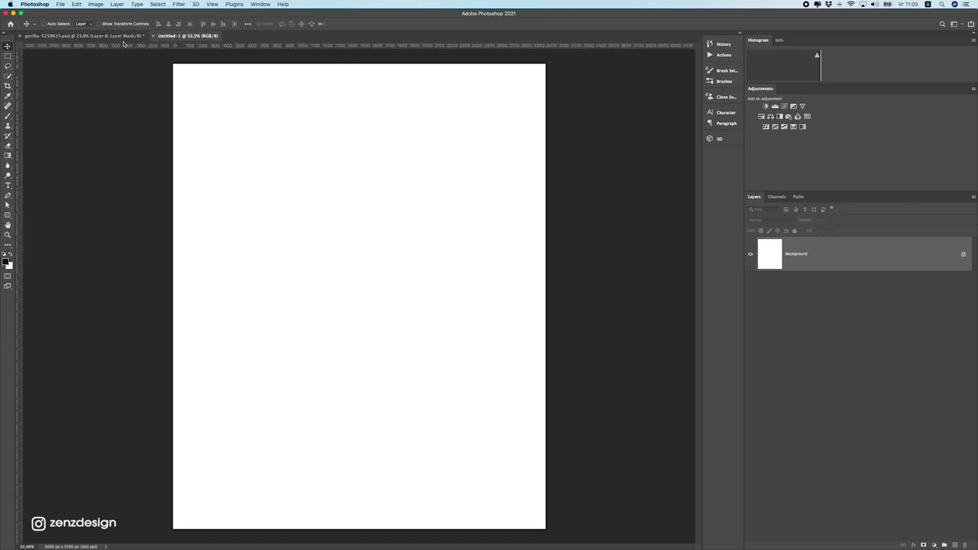
In the gorilla document, convert the masked gorilla layer, Layer 0, to a smart object.
{"action": "left_click", "coordinate": [84, 36]}
{"action": "right_click", "coordinate": [857, 261]}
{"action": "left_click", "coordinate": [861, 258]}
{"action": "right_click", "coordinate": [858, 262]}
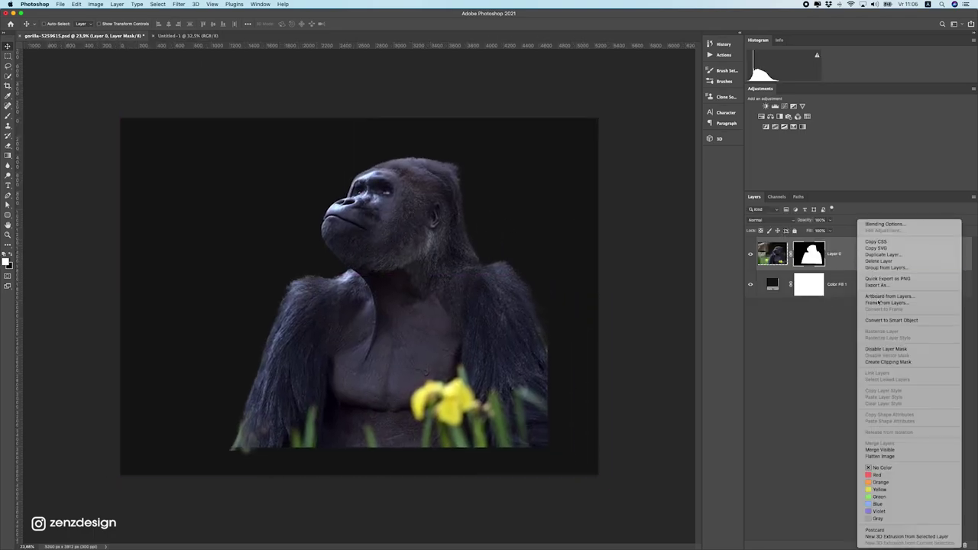
{"action": "left_click", "coordinate": [879, 320]}
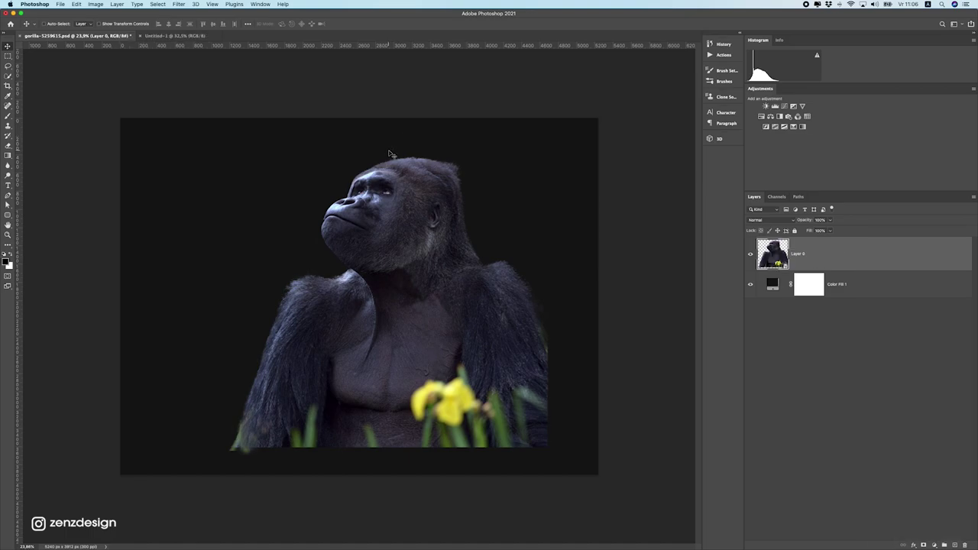
Bring the gorilla into the new document, scale it down and place it against the canvas's bottom-right corner.
{"action": "left_click_drag", "start_coordinate": [415, 162], "coordinate": [374, 223]}
{"action": "left_click_drag", "start_coordinate": [447, 183], "coordinate": [401, 245]}
{"action": "key", "text": "super+t"}
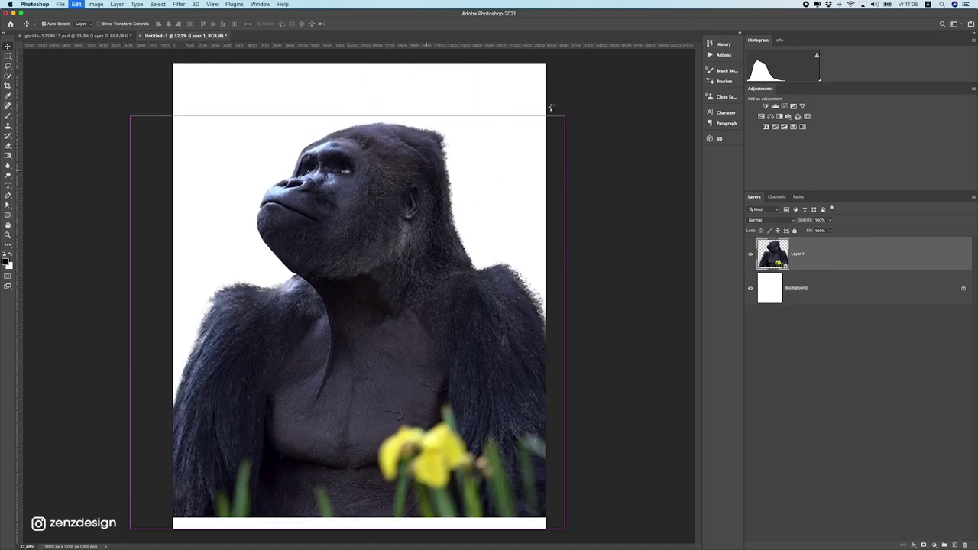
{"action": "left_click_drag", "start_coordinate": [575, 120], "coordinate": [502, 191]}
{"action": "left_click_drag", "start_coordinate": [397, 258], "coordinate": [447, 298]}
{"action": "key", "text": "Return"}
Fill the Background layer with the black foreground colour.
{"action": "left_click", "coordinate": [801, 293]}
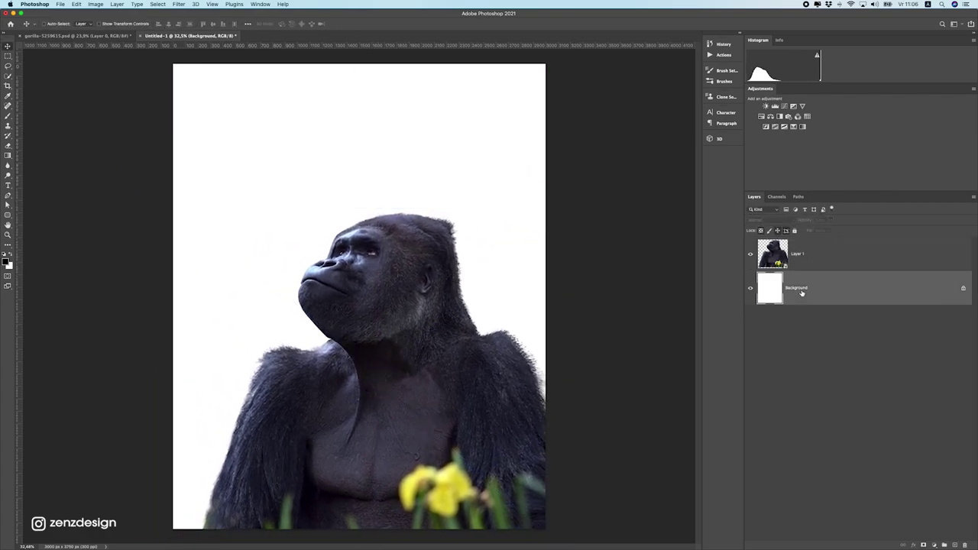
{"action": "key", "text": "alt+BackSpace"}
{"action": "scroll", "coordinate": [548, 308], "scroll_direction": "up", "scroll_amount": 1}
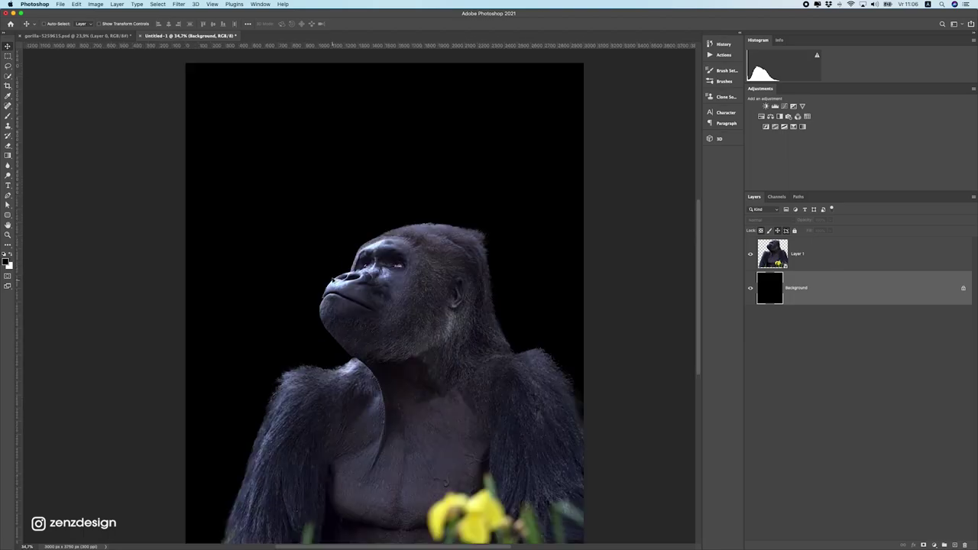
Place the sunset mountain landscape image file in the document and move its layer beneath the gorilla layer.
{"action": "left_click", "coordinate": [387, 289], "text": "super"}
{"action": "scroll", "coordinate": [377, 241], "scroll_direction": "down", "scroll_amount": 3}
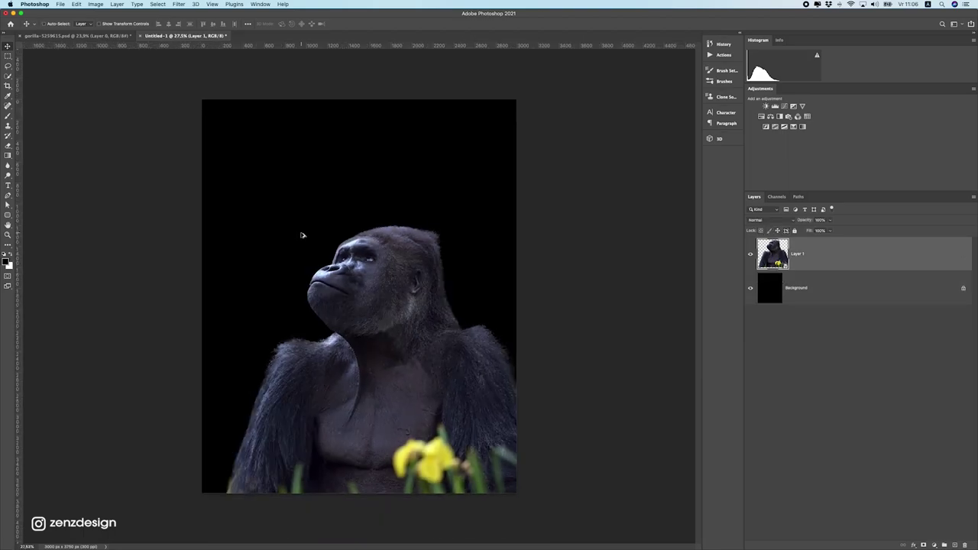
{"action": "scroll", "coordinate": [305, 234], "scroll_direction": "up", "scroll_amount": 2}
{"action": "key", "text": "super+Tab"}
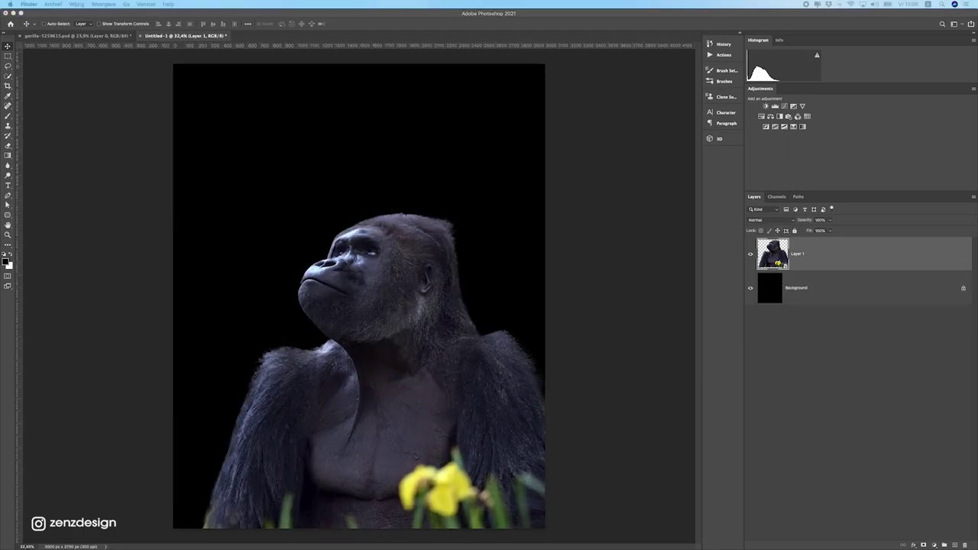
{"action": "left_click_drag", "start_coordinate": [322, 265], "coordinate": [329, 258]}
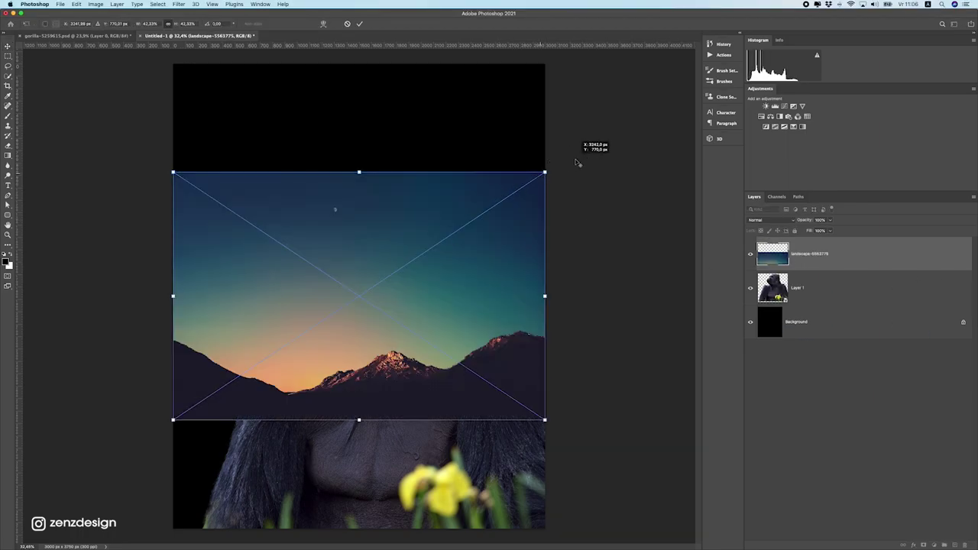
{"action": "key", "text": "Return"}
{"action": "left_click_drag", "start_coordinate": [798, 264], "coordinate": [823, 306]}
Scale the landscape up and shift it so its sky covers the whole canvas behind the gorilla.
{"action": "scroll", "coordinate": [442, 281], "scroll_direction": "down", "scroll_amount": 2}
{"action": "key", "text": "super+t"}
{"action": "left_click_drag", "start_coordinate": [507, 199], "coordinate": [642, 107]}
{"action": "left_click_drag", "start_coordinate": [454, 160], "coordinate": [407, 159]}
{"action": "key", "text": "Return"}
Darken the landscape layer with Hue/Saturation, lowering Lightness to about -60, and collapse its smart filter list.
{"action": "scroll", "coordinate": [308, 149], "scroll_direction": "up", "scroll_amount": 5}
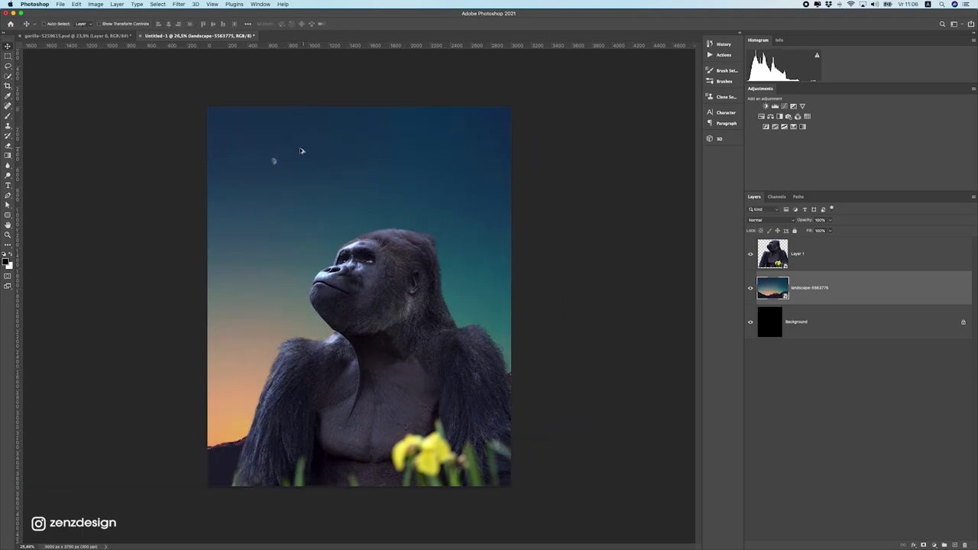
{"action": "scroll", "coordinate": [266, 159], "scroll_direction": "down", "scroll_amount": 5}
{"action": "scroll", "coordinate": [383, 283], "scroll_direction": "up", "scroll_amount": 5}
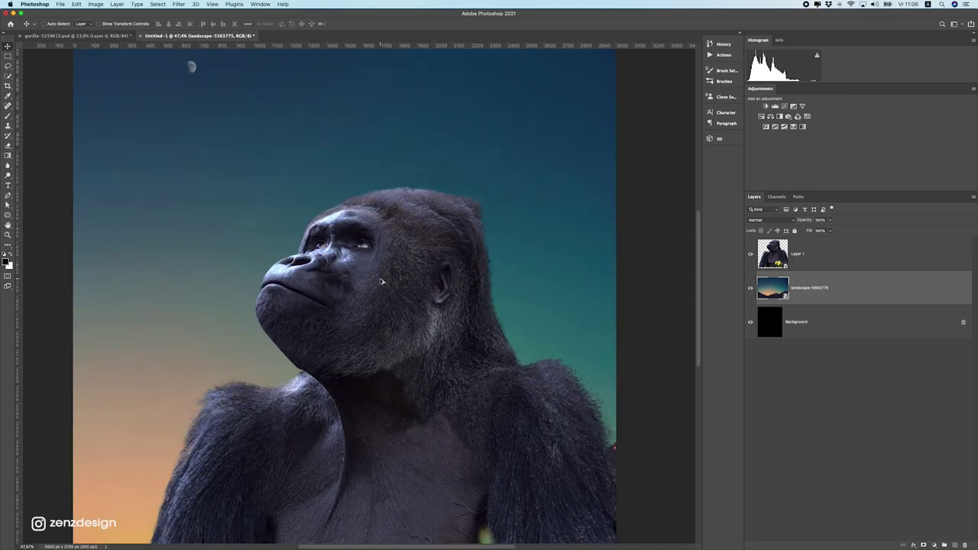
{"action": "scroll", "coordinate": [386, 282], "scroll_direction": "down", "scroll_amount": 2}
{"action": "scroll", "coordinate": [595, 319], "scroll_direction": "down", "scroll_amount": 1}
{"action": "key", "text": "super+u"}
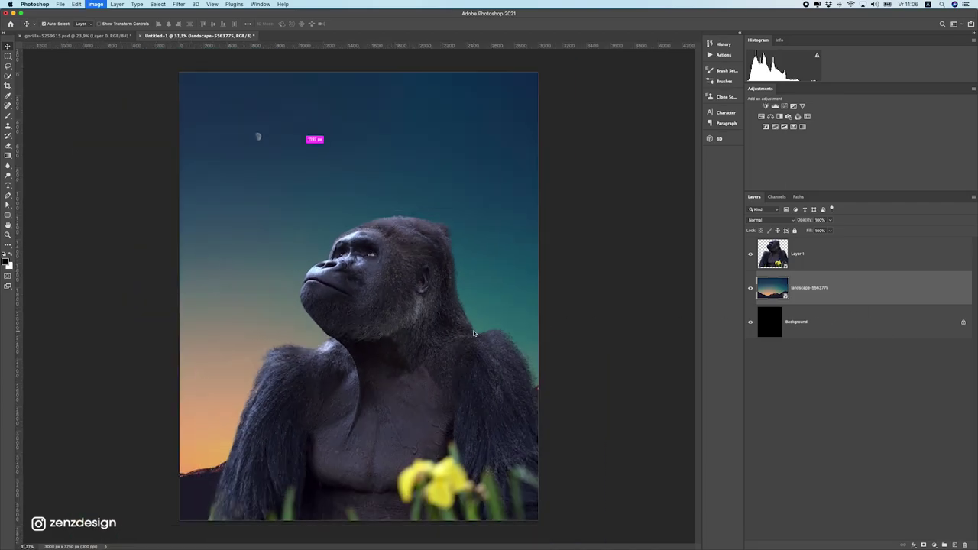
{"action": "left_click_drag", "start_coordinate": [463, 236], "coordinate": [448, 232]}
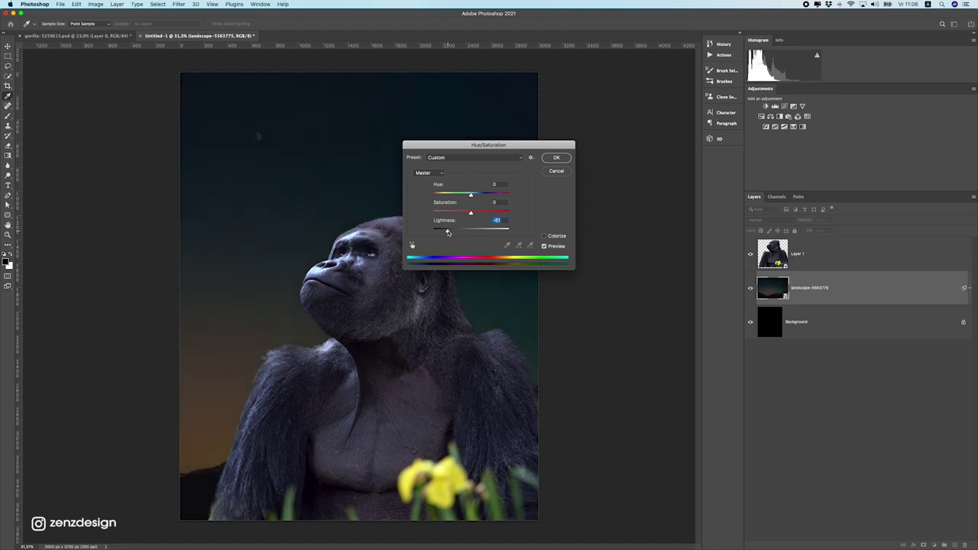
{"action": "left_click_drag", "start_coordinate": [448, 232], "coordinate": [449, 233]}
{"action": "key", "text": "Return"}
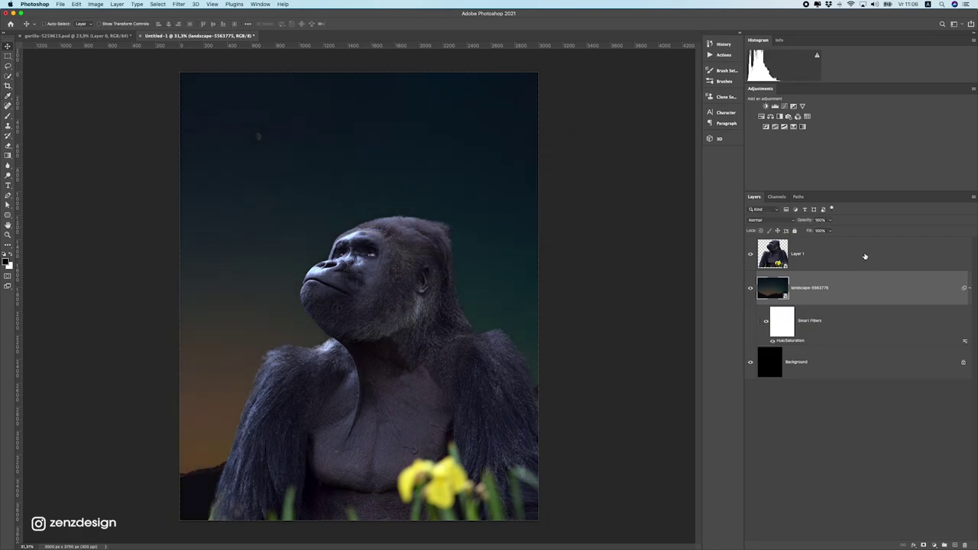
{"action": "left_click", "coordinate": [969, 289]}
Choose the Brush tool and set the foreground colour to a very pale cyan.
{"action": "left_click", "coordinate": [8, 116]}
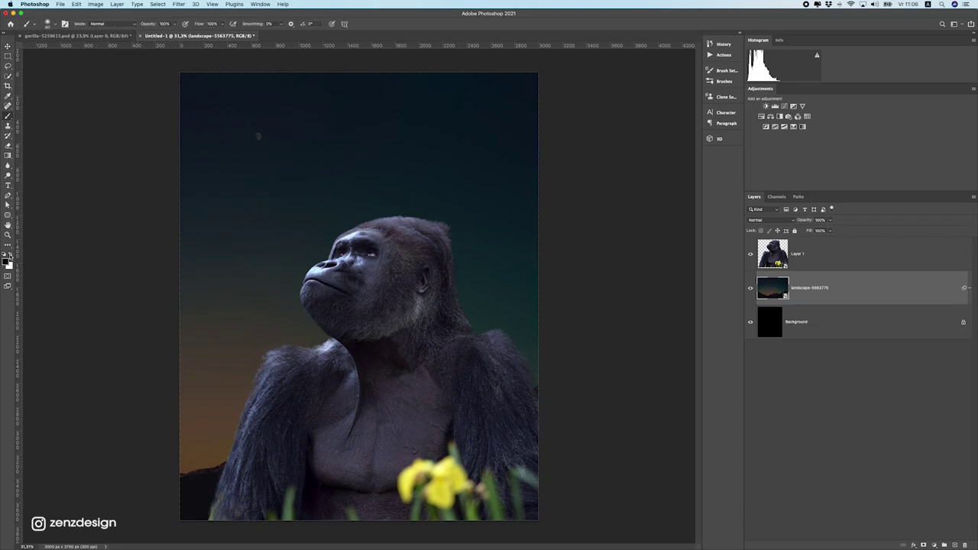
{"action": "left_click", "coordinate": [7, 262]}
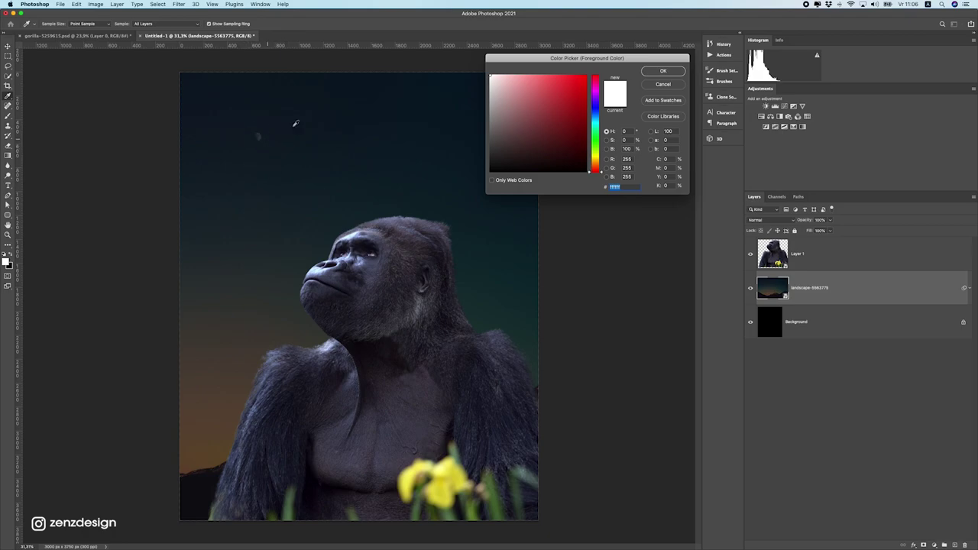
{"action": "left_click_drag", "start_coordinate": [549, 124], "coordinate": [554, 80]}
{"action": "left_click", "coordinate": [595, 121]}
{"action": "mouse_move", "coordinate": [539, 145]}
{"action": "left_mouse_down"}
{"action": "mouse_move", "coordinate": [535, 104]}
{"action": "mouse_move", "coordinate": [515, 71]}
{"action": "left_mouse_up"}
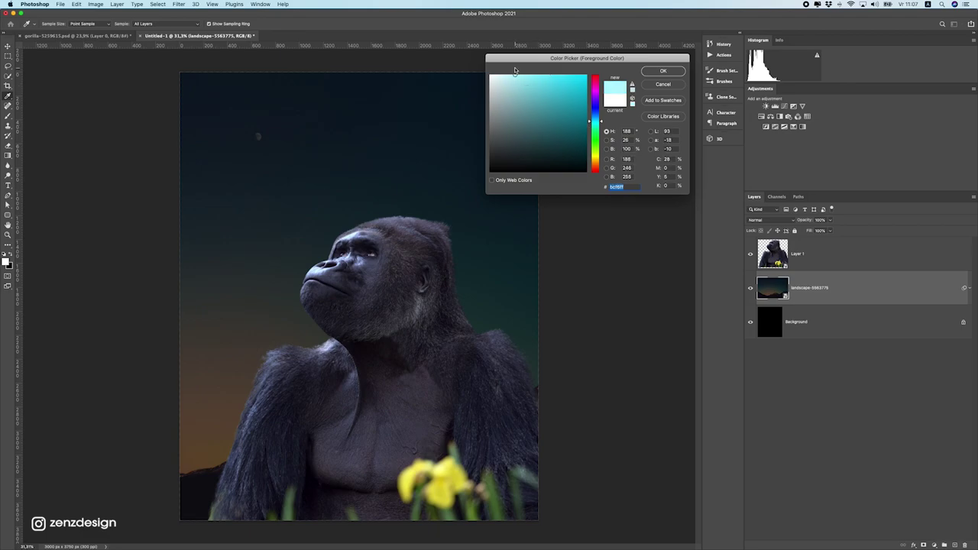
{"action": "left_click_drag", "start_coordinate": [600, 124], "coordinate": [601, 124]}
{"action": "left_click_drag", "start_coordinate": [523, 75], "coordinate": [516, 74]}
{"action": "left_click", "coordinate": [510, 74]}
{"action": "left_click", "coordinate": [658, 75]}
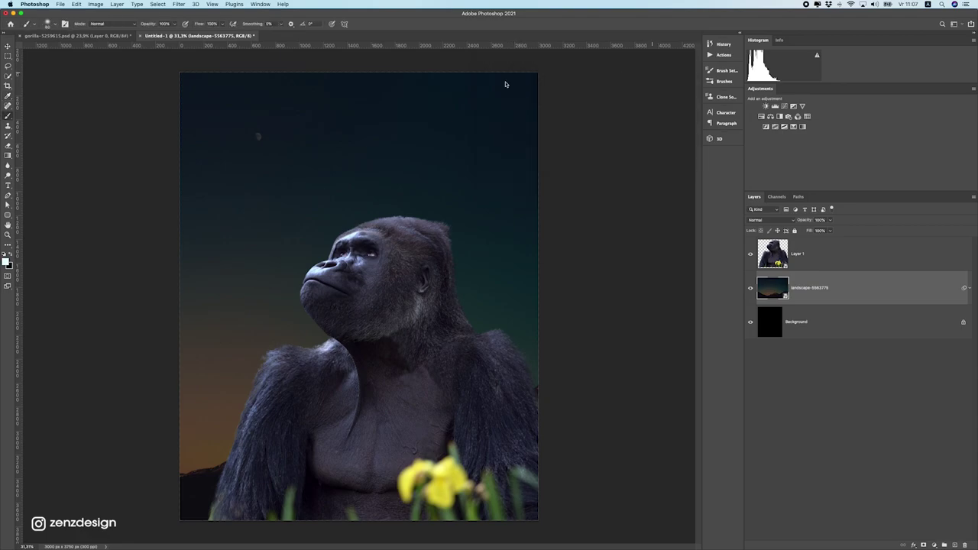
Add a new layer above the gorilla and paint one large glowing dot in the sky with a 0% hardness brush.
{"action": "left_click", "coordinate": [776, 260]}
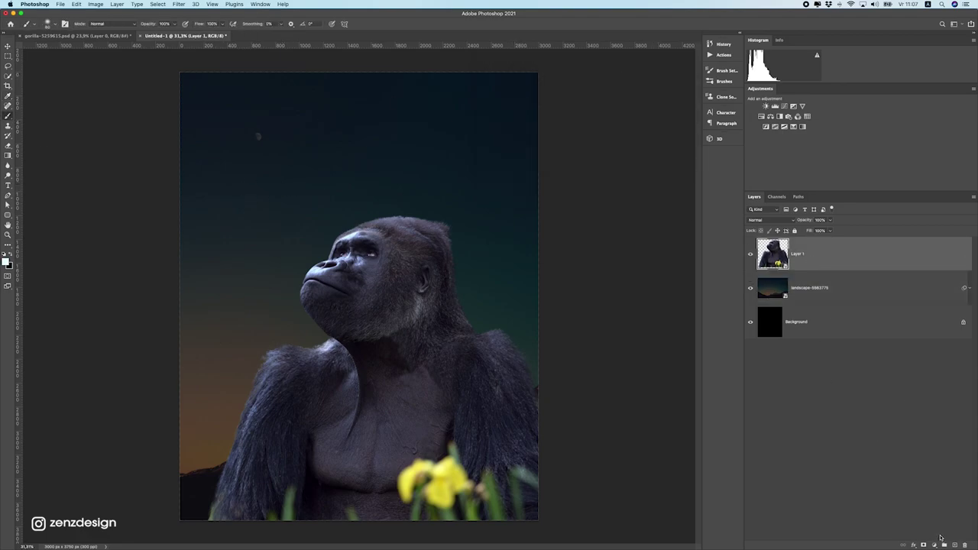
{"action": "left_click", "coordinate": [954, 545]}
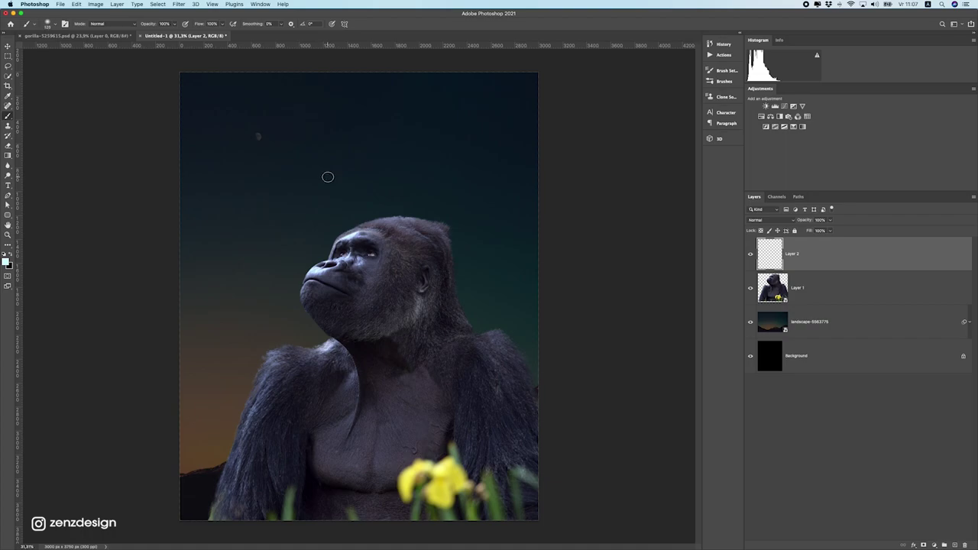
{"action": "left_click", "coordinate": [54, 25]}
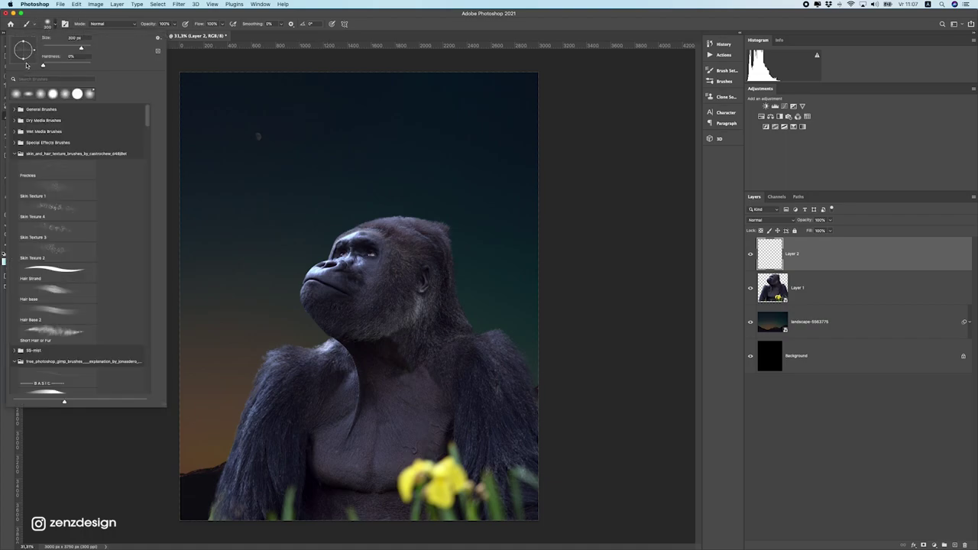
{"action": "left_click", "coordinate": [143, 17]}
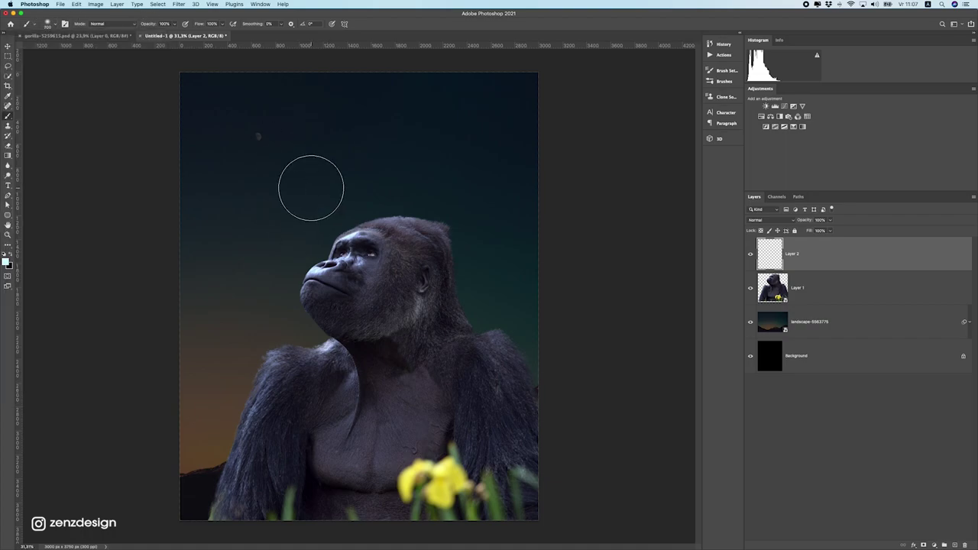
{"action": "left_click", "coordinate": [310, 184]}
Move the glowing dot to the upper-left part of the sky and enlarge it slightly.
{"action": "key", "text": "v"}
{"action": "mouse_move", "coordinate": [358, 211]}
{"action": "left_mouse_down"}
{"action": "mouse_move", "coordinate": [303, 173]}
{"action": "mouse_move", "coordinate": [338, 190]}
{"action": "left_mouse_up"}
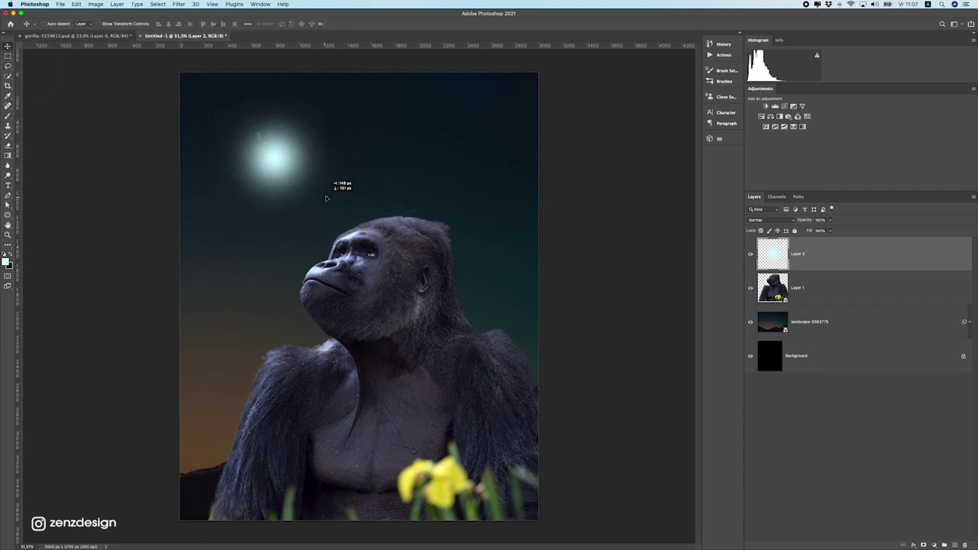
{"action": "key", "text": "ctrl+t"}
{"action": "left_click_drag", "start_coordinate": [354, 228], "coordinate": [364, 239]}
{"action": "left_click_drag", "start_coordinate": [310, 204], "coordinate": [291, 186]}
{"action": "key", "text": "Return"}
{"action": "key", "text": "Return"}
Add a Curves adjustment clipped to the gorilla layer and darken it by lowering the white point to output 130.
{"action": "left_click", "coordinate": [814, 297], "text": "shift"}
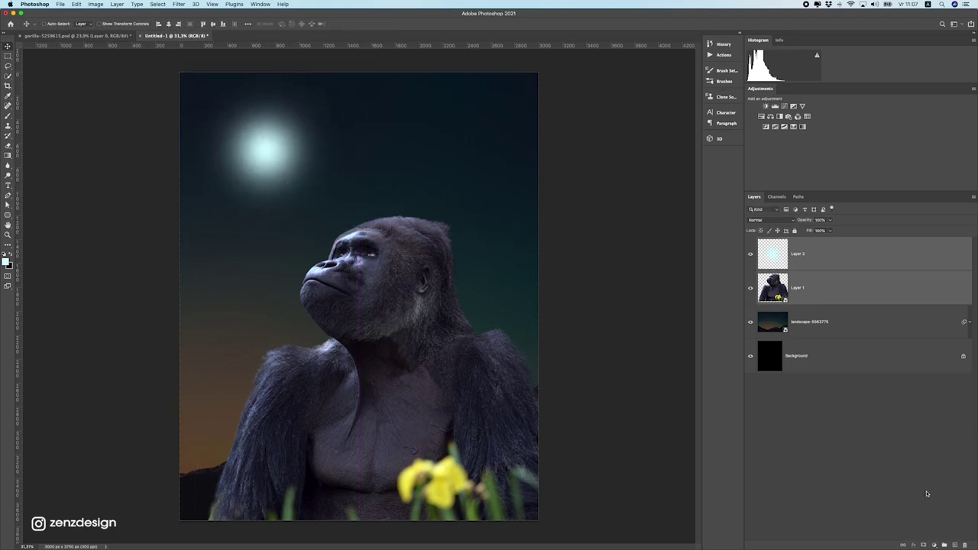
{"action": "left_click", "coordinate": [833, 305]}
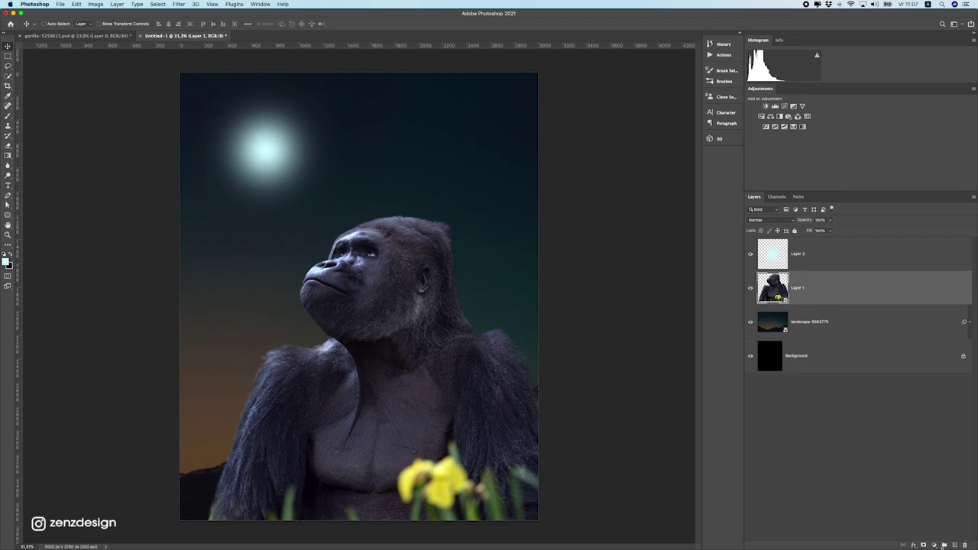
{"action": "left_click", "coordinate": [934, 545]}
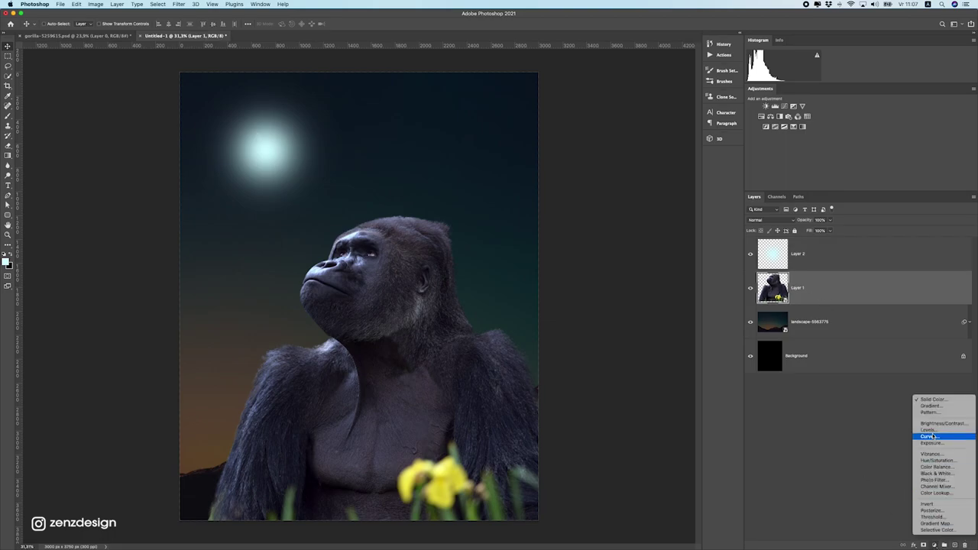
{"action": "left_click", "coordinate": [933, 437]}
{"action": "left_click", "coordinate": [687, 285]}
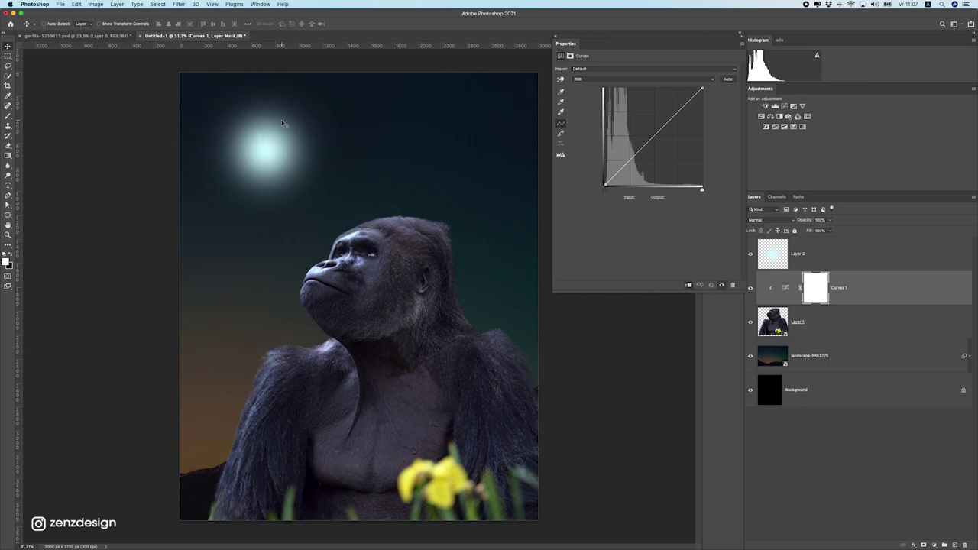
{"action": "left_click_drag", "start_coordinate": [703, 89], "coordinate": [717, 136]}
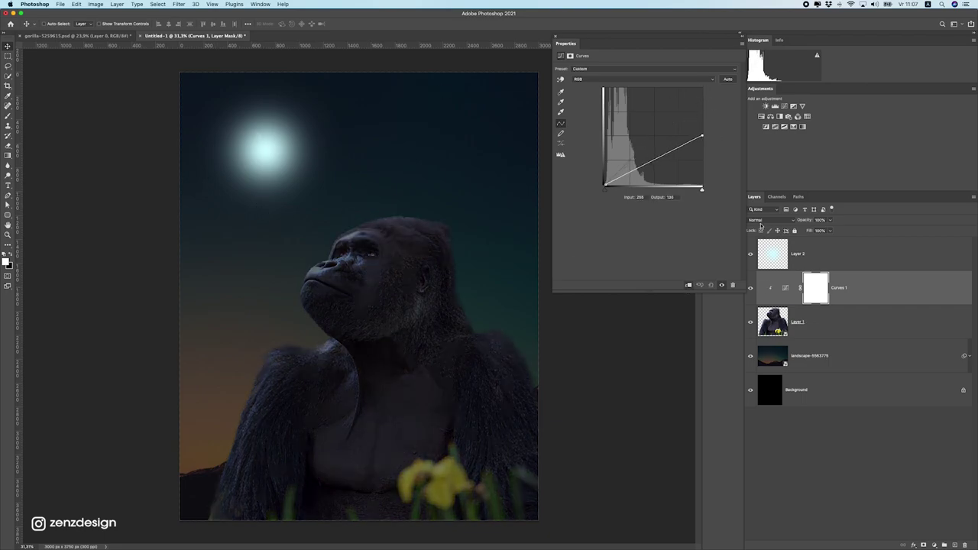
Add a second clipped Curves adjustment above the first and brighten the gorilla by moving the white point inward.
{"action": "left_click", "coordinate": [934, 545]}
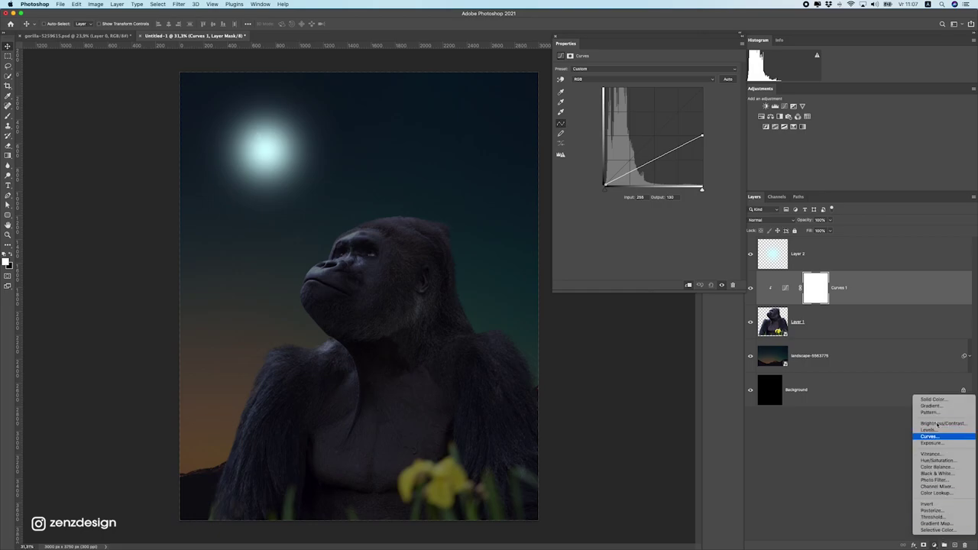
{"action": "left_click", "coordinate": [933, 435]}
{"action": "left_click", "coordinate": [688, 285]}
{"action": "left_click_drag", "start_coordinate": [699, 89], "coordinate": [649, 72]}
Invert the brightening Curves mask and paint white over the gorilla's face and forehead with a soft brush.
{"action": "left_click", "coordinate": [823, 297]}
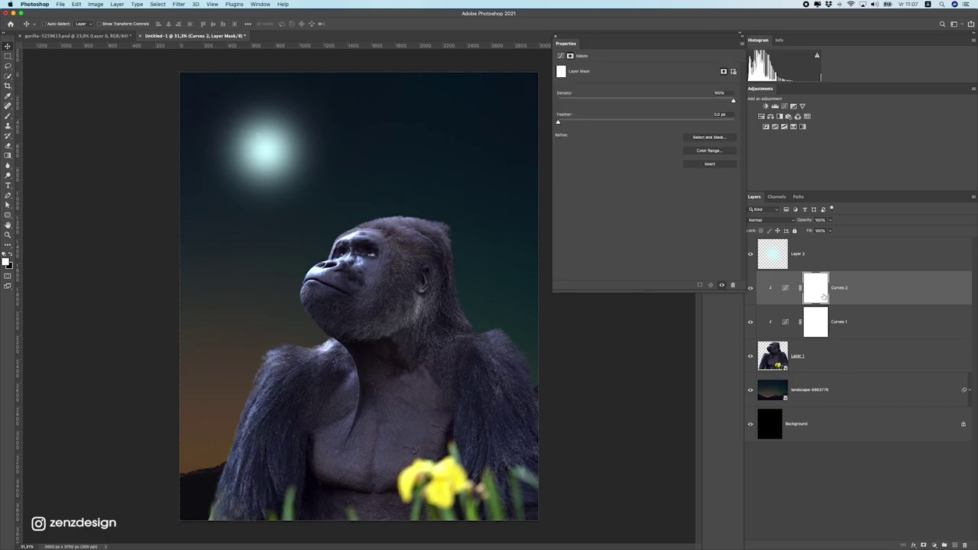
{"action": "key", "text": "super+i"}
{"action": "left_click", "coordinate": [8, 115]}
{"action": "left_click", "coordinate": [311, 253]}
{"action": "left_click", "coordinate": [349, 226]}
{"action": "left_click", "coordinate": [327, 257]}
{"action": "scroll", "coordinate": [289, 269], "scroll_direction": "down", "scroll_amount": 10}
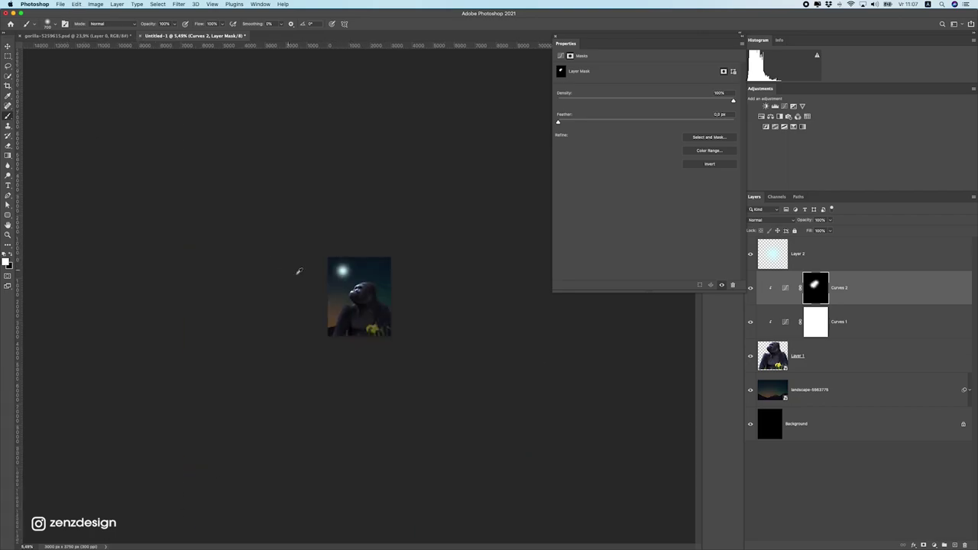
Shrink the brush and paint white on the brightening Curves mask along the gorilla's front shoulder and the top of its head.
{"action": "key", "text": "super+0"}
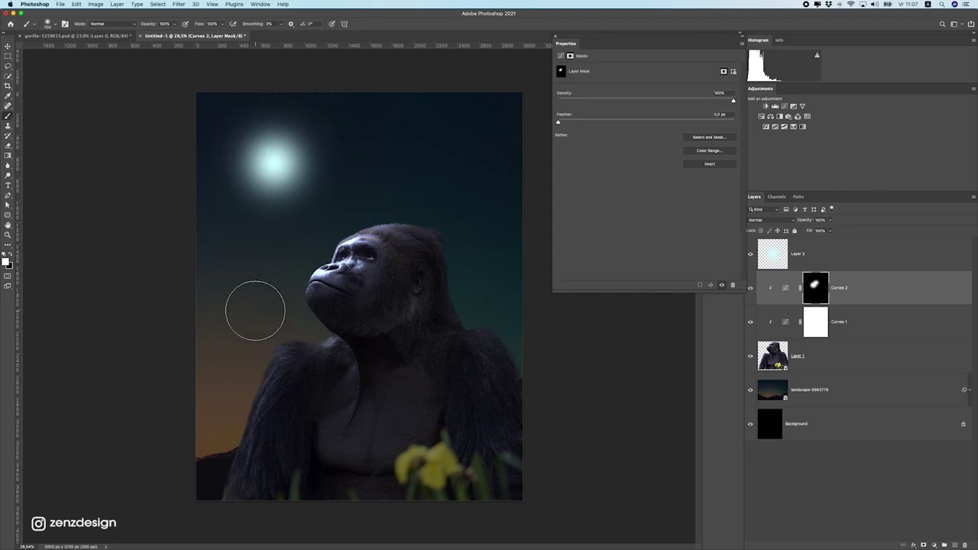
{"action": "key", "text": "bracketleft"}
{"action": "key", "text": "bracketleft"}
{"action": "key", "text": "bracketleft"}
{"action": "key", "text": "bracketleft"}
{"action": "key", "text": "bracketleft"}
{"action": "key", "text": "bracketleft"}
{"action": "key", "text": "bracketleft"}
{"action": "mouse_move", "coordinate": [279, 345]}
{"action": "left_mouse_down"}
{"action": "mouse_move", "coordinate": [314, 337]}
{"action": "mouse_move", "coordinate": [250, 351]}
{"action": "mouse_move", "coordinate": [276, 338]}
{"action": "mouse_move", "coordinate": [244, 389]}
{"action": "mouse_move", "coordinate": [338, 292]}
{"action": "mouse_move", "coordinate": [372, 287]}
{"action": "mouse_move", "coordinate": [379, 216]}
{"action": "mouse_move", "coordinate": [463, 219]}
{"action": "mouse_move", "coordinate": [424, 214]}
{"action": "left_mouse_up"}
{"action": "key", "text": "super+minus"}
{"action": "key", "text": "super+minus"}
{"action": "key", "text": "super+minus"}
{"action": "key", "text": "super+0"}
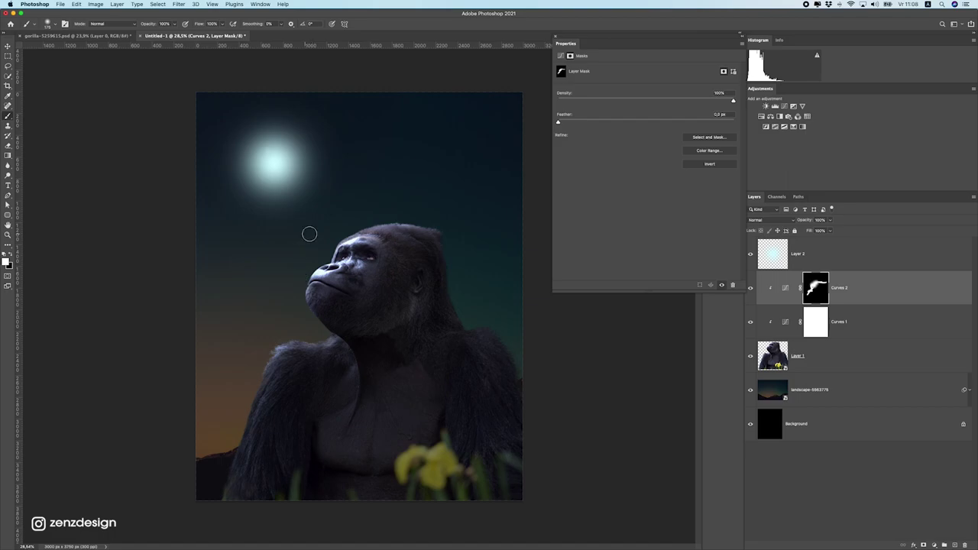
Extend the white mask painting across the gorilla's head toward its back.
{"action": "left_click_drag", "start_coordinate": [361, 267], "coordinate": [473, 240]}
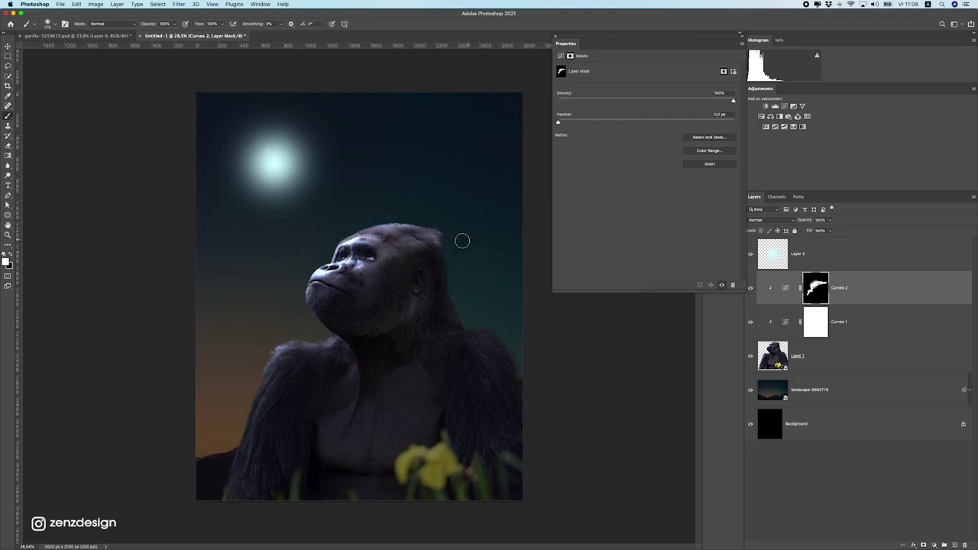
{"action": "scroll", "coordinate": [358, 222], "scroll_direction": "down", "scroll_amount": 3}
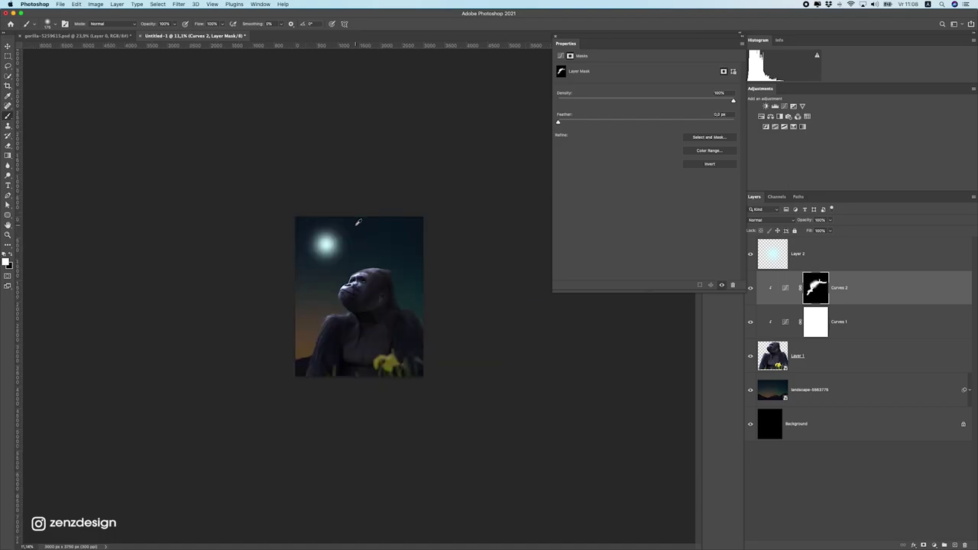
{"action": "scroll", "coordinate": [357, 222], "scroll_direction": "up", "scroll_amount": 3}
Select the glow layer and shift the glow slightly down and to the right in the sky.
{"action": "left_click", "coordinate": [9, 45]}
{"action": "left_click", "coordinate": [323, 181], "text": "super"}
{"action": "left_click", "coordinate": [298, 177], "text": "super"}
{"action": "left_click_drag", "start_coordinate": [277, 160], "coordinate": [288, 173]}
Place jellyfish-5592320.jpg from Finder as the top layer and position it over the upper part of the composition.
{"action": "key", "text": "super+Tab"}
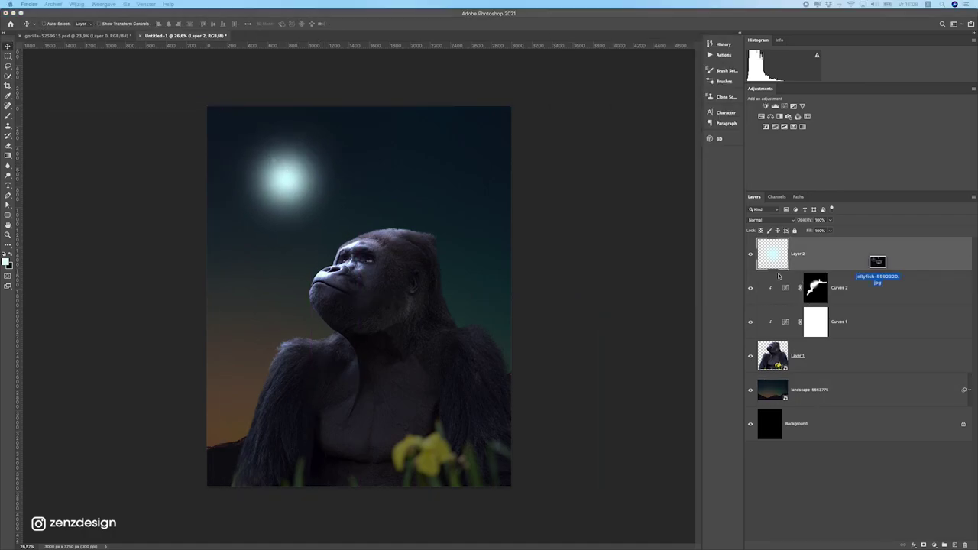
{"action": "left_click", "coordinate": [237, 216]}
{"action": "left_click_drag", "start_coordinate": [452, 328], "coordinate": [329, 183]}
{"action": "left_click_drag", "start_coordinate": [337, 220], "coordinate": [422, 278]}
{"action": "key", "text": "Return"}
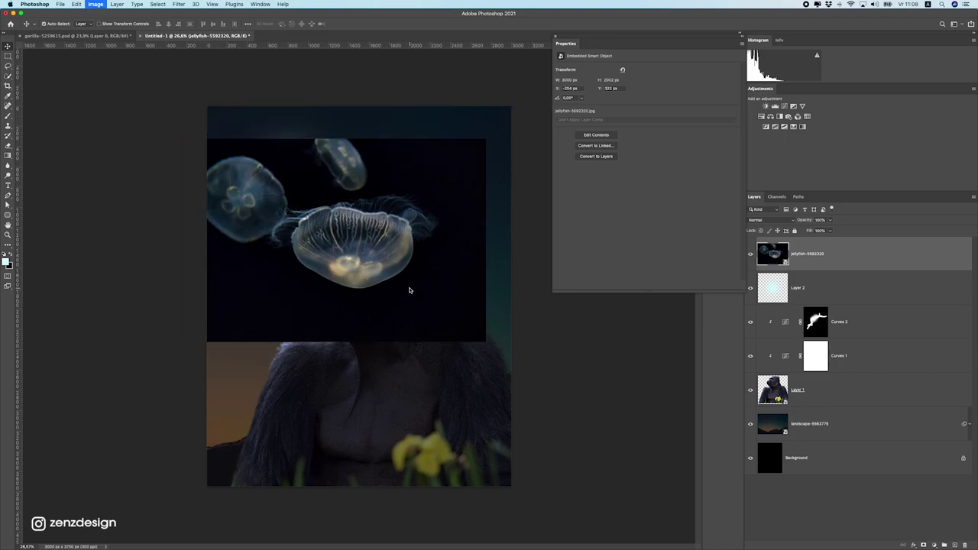
Set the jellyfish image's black point with Levels by sampling its dark background, and change the layer's blend mode to Screen.
{"action": "key", "text": "super+l"}
{"action": "left_click", "coordinate": [535, 217]}
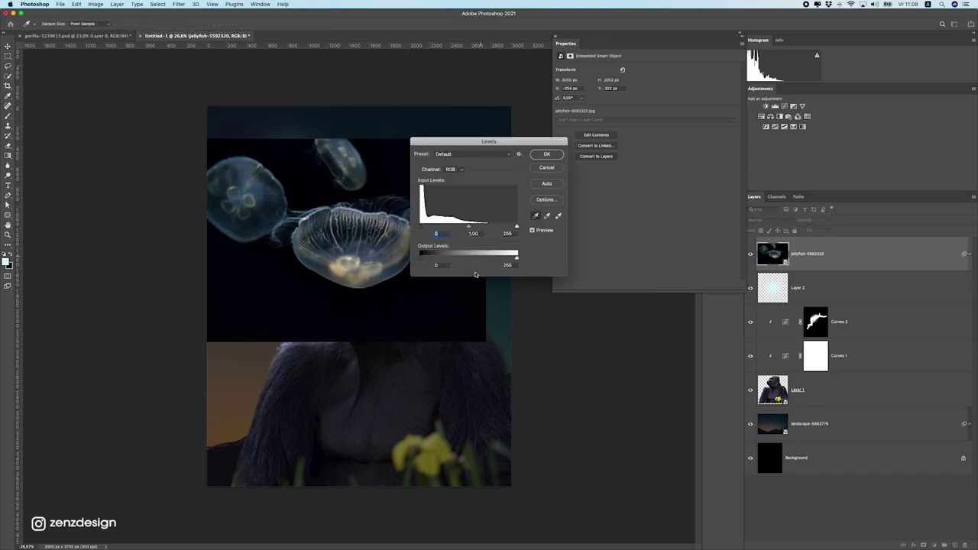
{"action": "left_click", "coordinate": [453, 289]}
{"action": "left_click", "coordinate": [545, 154]}
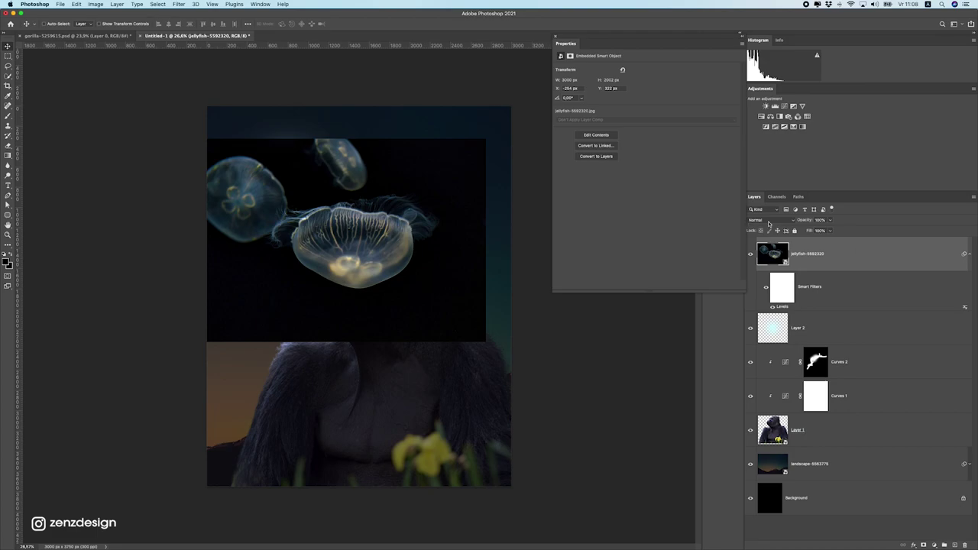
{"action": "left_click", "coordinate": [769, 221]}
{"action": "left_click", "coordinate": [767, 273]}
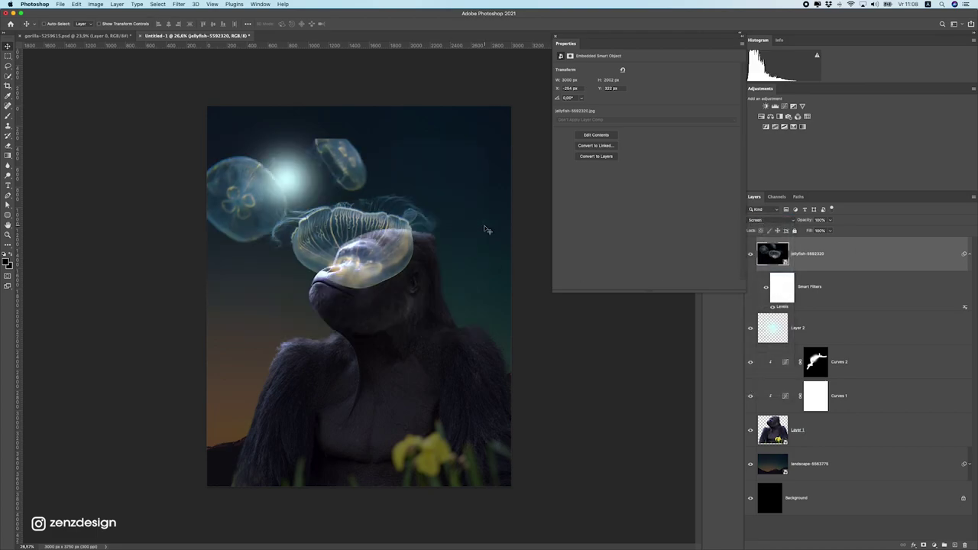
Apply a second Levels to the jellyfish layer, sampling the black point from the background beside the jellyfish.
{"action": "scroll", "coordinate": [487, 226], "scroll_direction": "up", "scroll_amount": 4}
{"action": "key", "text": "super"}
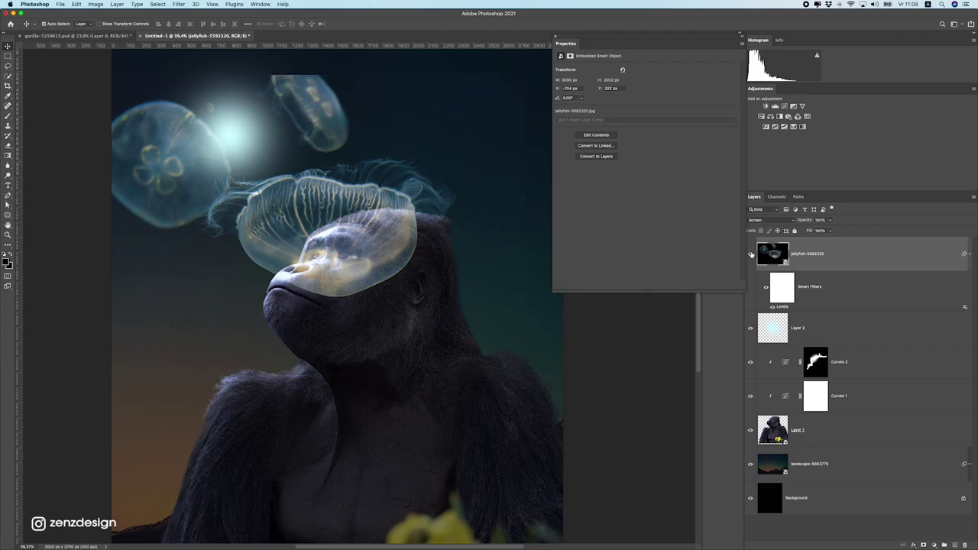
{"action": "key", "text": "super+l"}
{"action": "left_click_drag", "start_coordinate": [526, 141], "coordinate": [664, 75]}
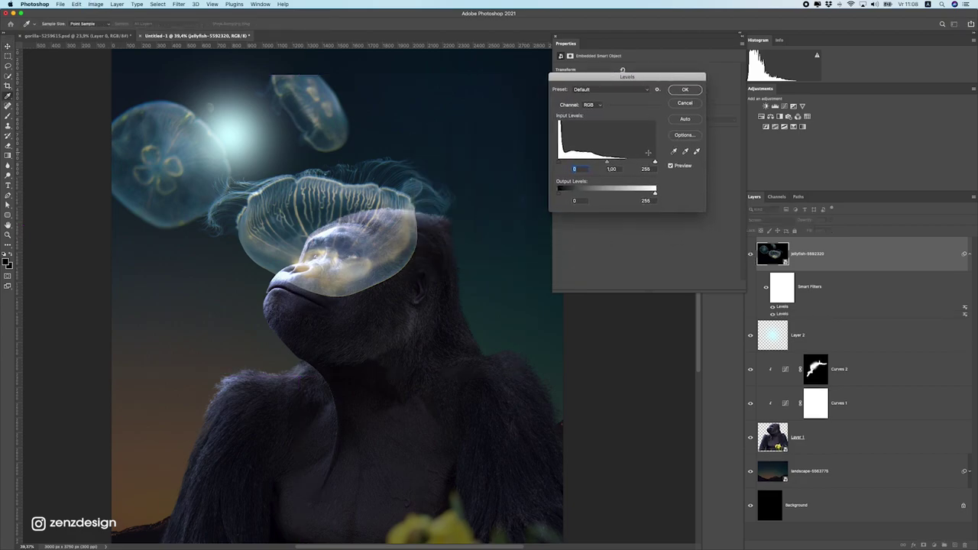
{"action": "left_click", "coordinate": [673, 152]}
{"action": "left_click", "coordinate": [525, 189]}
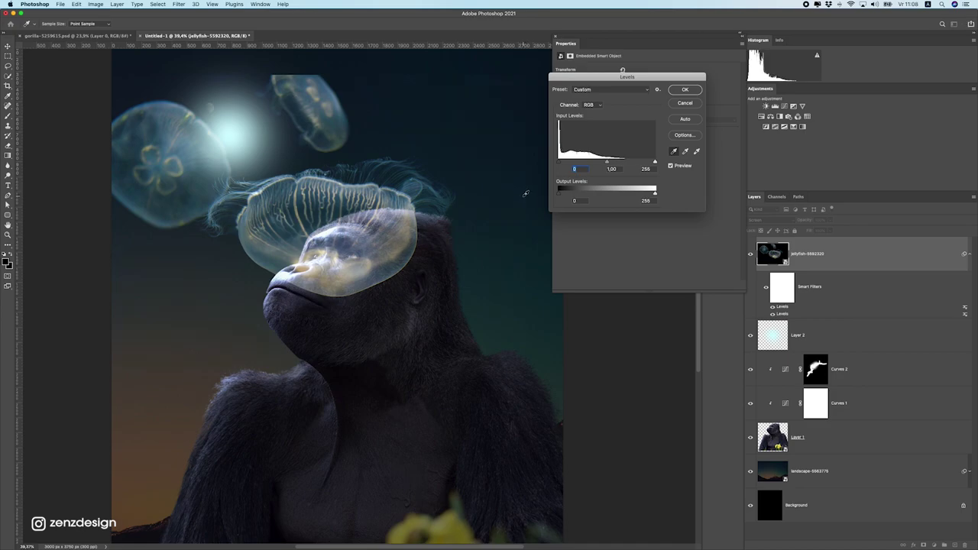
{"action": "key", "text": "Return"}
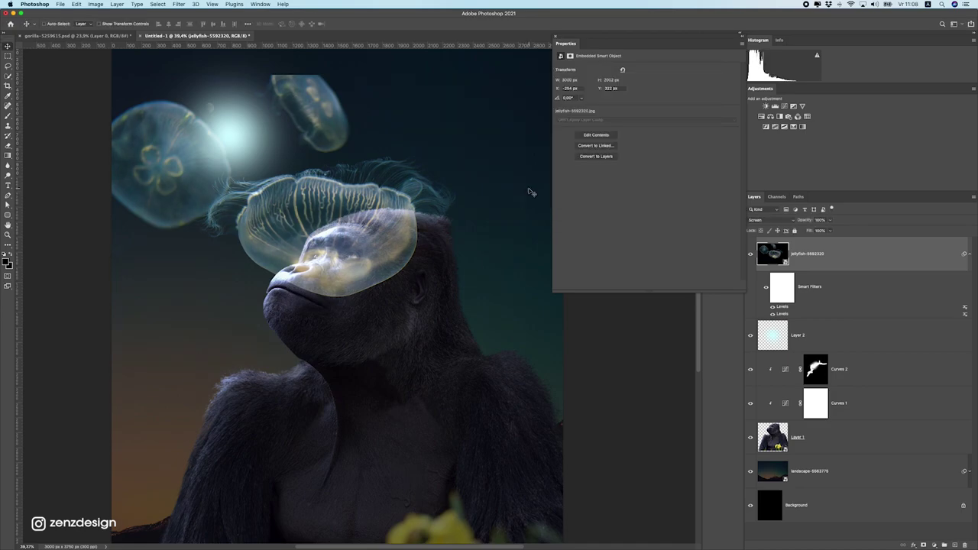
Rasterize the jellyfish layer and erase the leftover outer edges of its background with an enlarged eraser.
{"action": "scroll", "coordinate": [401, 217], "scroll_direction": "down", "scroll_amount": 5}
{"action": "scroll", "coordinate": [400, 217], "scroll_direction": "up", "scroll_amount": 2}
{"action": "left_click", "coordinate": [8, 145]}
{"action": "left_click", "coordinate": [459, 219]}
{"action": "left_click", "coordinate": [532, 179]}
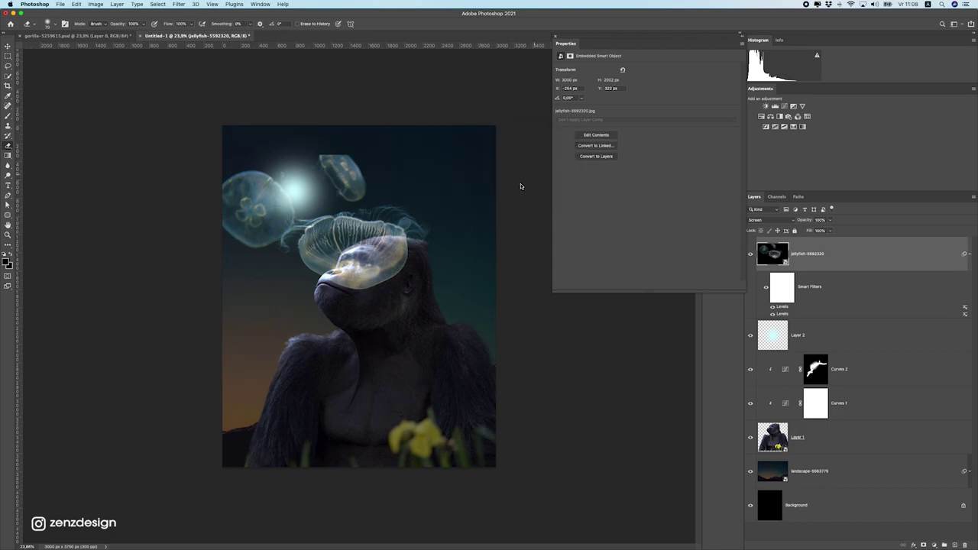
{"action": "key", "text": "bracketright"}
{"action": "key", "text": "bracketright"}
{"action": "key", "text": "bracketright"}
{"action": "mouse_move", "coordinate": [384, 144]}
{"action": "left_mouse_down"}
{"action": "mouse_move", "coordinate": [440, 149]}
{"action": "mouse_move", "coordinate": [460, 193]}
{"action": "mouse_move", "coordinate": [469, 338]}
{"action": "mouse_move", "coordinate": [206, 334]}
{"action": "left_mouse_up"}
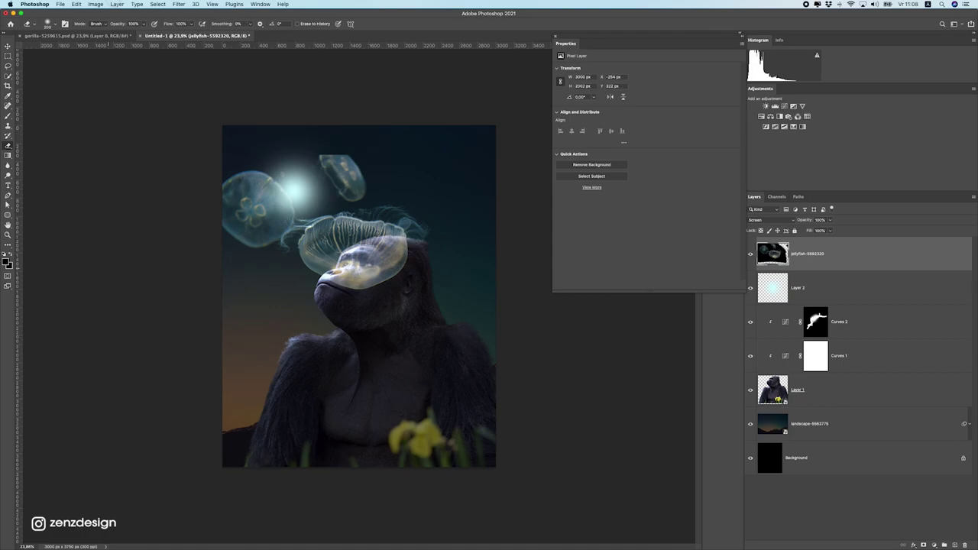
Move the large jellyfish up over the glow and convert its layer to a smart object.
{"action": "key", "text": "v"}
{"action": "left_click_drag", "start_coordinate": [435, 261], "coordinate": [371, 191]}
{"action": "right_click", "coordinate": [850, 249]}
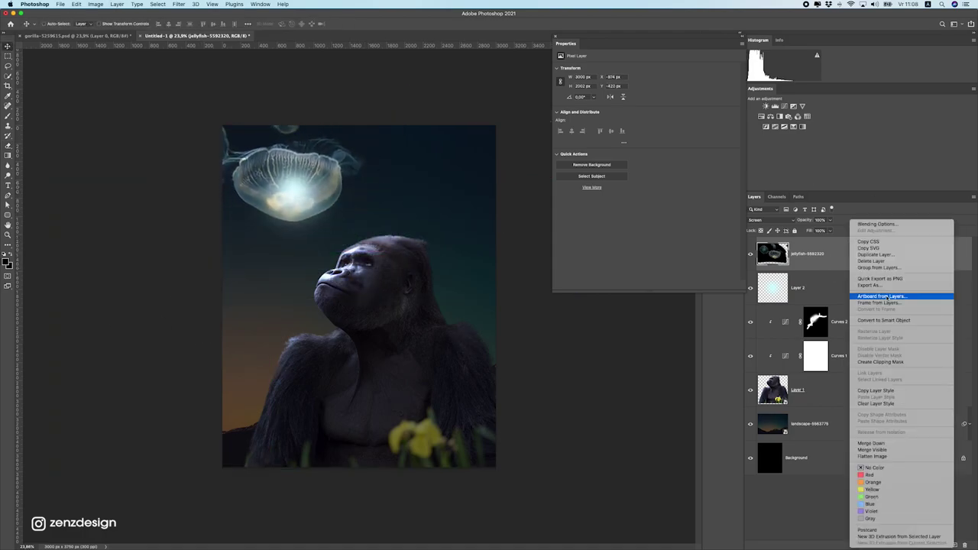
{"action": "left_click", "coordinate": [884, 321]}
Scale the jellyfish down to about 72% and reposition its bell over the glow.
{"action": "key", "text": "super+t"}
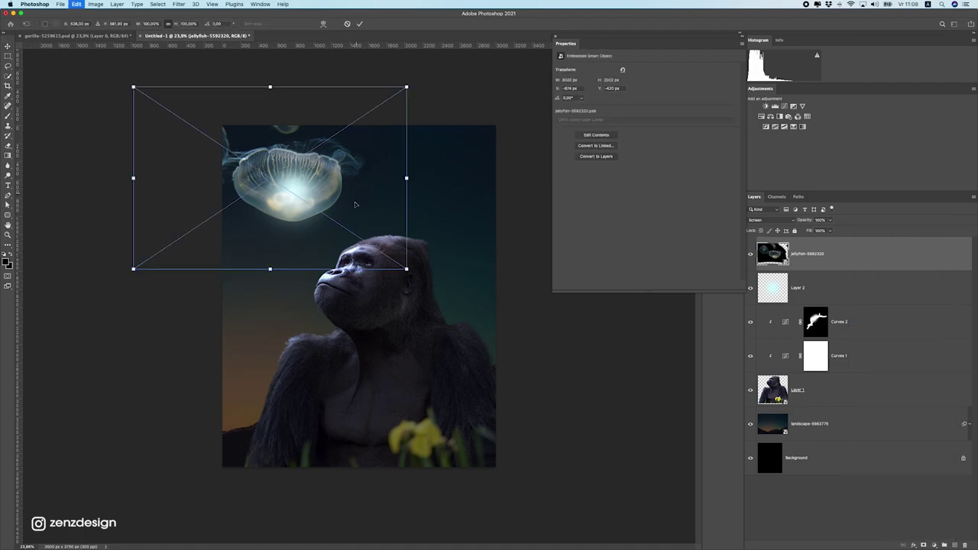
{"action": "left_click_drag", "start_coordinate": [403, 271], "coordinate": [330, 217]}
{"action": "key", "text": "Return"}
{"action": "left_click_drag", "start_coordinate": [285, 185], "coordinate": [318, 225]}
{"action": "left_click_drag", "start_coordinate": [322, 225], "coordinate": [312, 206]}
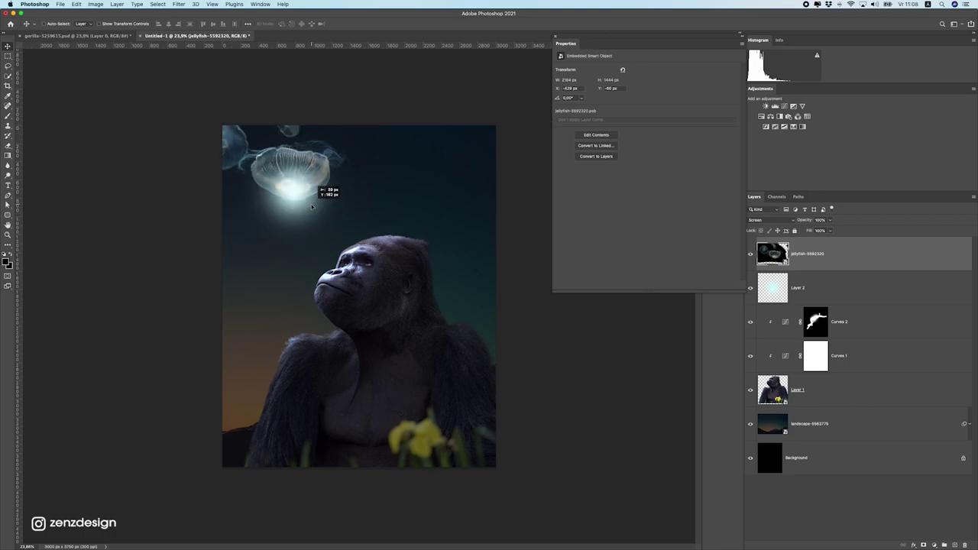
Fine-tune the jellyfish's size, tilt and position with Free Transform so its bell sits around the glow above the gorilla.
{"action": "key", "text": "ctrl+t"}
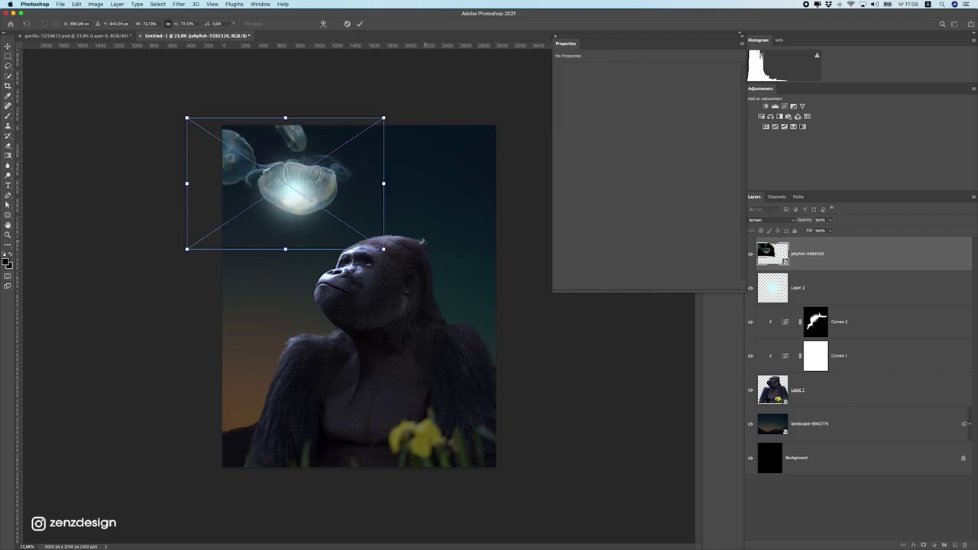
{"action": "key", "text": "Return"}
{"action": "mouse_move", "coordinate": [360, 196]}
{"action": "left_mouse_down"}
{"action": "mouse_move", "coordinate": [358, 205]}
{"action": "mouse_move", "coordinate": [377, 201]}
{"action": "left_mouse_up"}
{"action": "key", "text": "ctrl+t"}
{"action": "mouse_move", "coordinate": [388, 118]}
{"action": "left_mouse_down"}
{"action": "mouse_move", "coordinate": [382, 126]}
{"action": "mouse_move", "coordinate": [397, 117]}
{"action": "mouse_move", "coordinate": [371, 122]}
{"action": "mouse_move", "coordinate": [382, 113]}
{"action": "left_mouse_up"}
{"action": "key", "text": "Return"}
{"action": "key", "text": "ctrl+t"}
{"action": "left_click_drag", "start_coordinate": [383, 245], "coordinate": [330, 172]}
{"action": "key", "text": "Return"}
{"action": "key", "text": "ctrl+t"}
{"action": "left_click_drag", "start_coordinate": [395, 245], "coordinate": [415, 247]}
{"action": "left_click_drag", "start_coordinate": [441, 214], "coordinate": [457, 191]}
{"action": "left_click_drag", "start_coordinate": [361, 208], "coordinate": [343, 205]}
{"action": "key", "text": "Return"}
Move the glow layer above the jellyfish layer and position the glow inside the large jellyfish's bell.
{"action": "left_click_drag", "start_coordinate": [804, 290], "coordinate": [815, 241]}
{"action": "left_click_drag", "start_coordinate": [277, 208], "coordinate": [296, 215]}
{"action": "left_click_drag", "start_coordinate": [371, 219], "coordinate": [361, 223]}
{"action": "scroll", "coordinate": [346, 226], "scroll_direction": "down", "scroll_amount": 10}
{"action": "scroll", "coordinate": [346, 233], "scroll_direction": "up", "scroll_amount": 6}
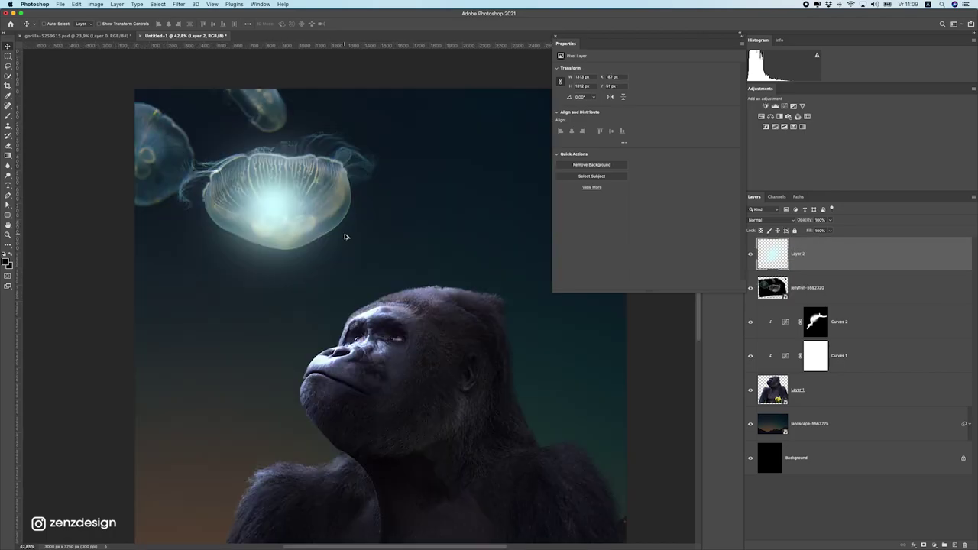
{"action": "scroll", "coordinate": [302, 229], "scroll_direction": "down", "scroll_amount": 4}
{"action": "scroll", "coordinate": [315, 216], "scroll_direction": "up", "scroll_amount": 4}
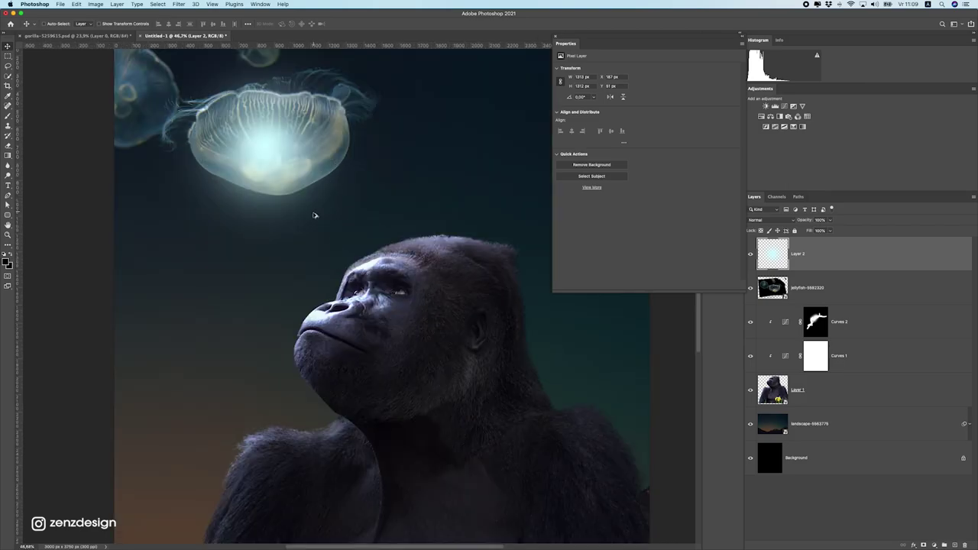
{"action": "scroll", "coordinate": [321, 226], "scroll_direction": "down", "scroll_amount": 3}
{"action": "scroll", "coordinate": [438, 281], "scroll_direction": "up", "scroll_amount": 1}
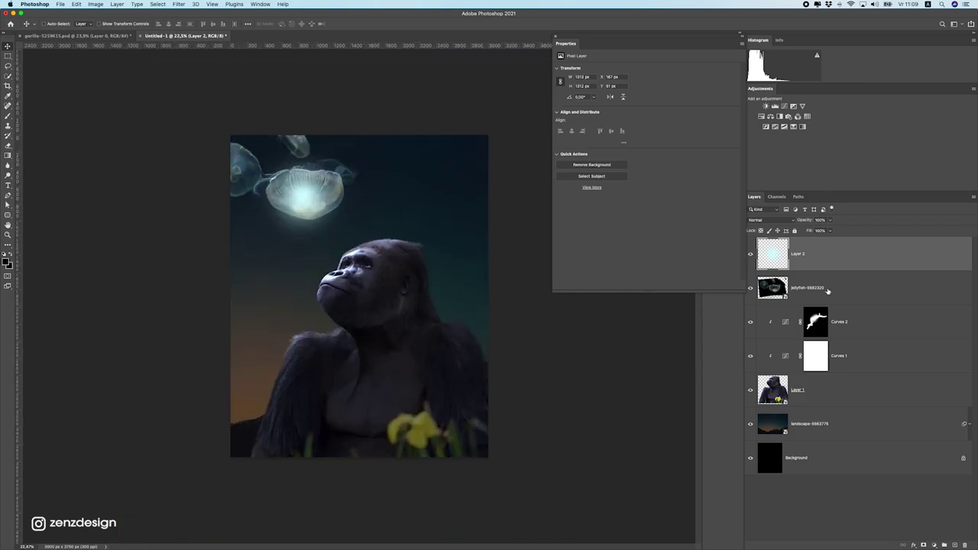
Add a Curves adjustment clipped to the jellyfish layer and brighten it by moving the white point inward.
{"action": "left_click", "coordinate": [822, 289]}
{"action": "left_click", "coordinate": [750, 288]}
{"action": "left_click", "coordinate": [750, 288]}
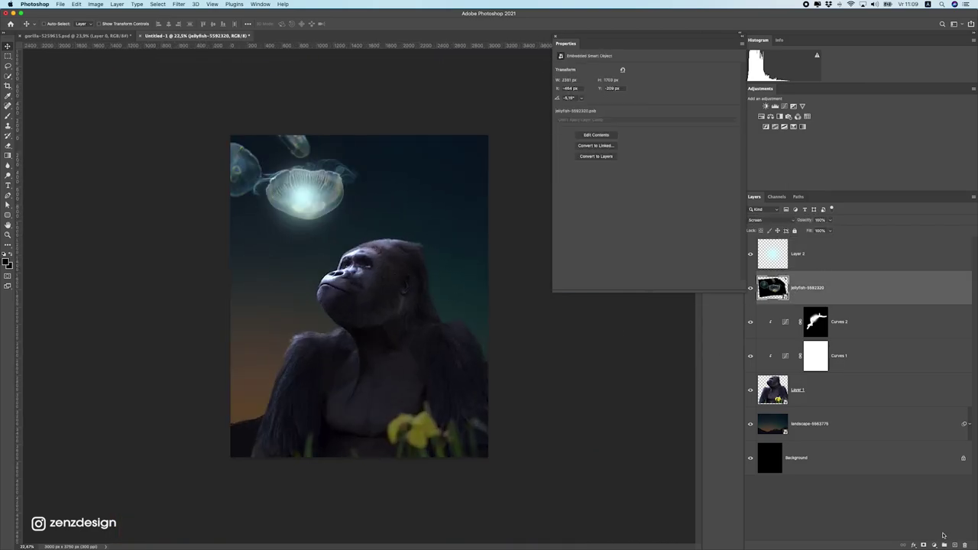
{"action": "left_click", "coordinate": [934, 546]}
{"action": "left_click", "coordinate": [942, 436]}
{"action": "left_click", "coordinate": [688, 285]}
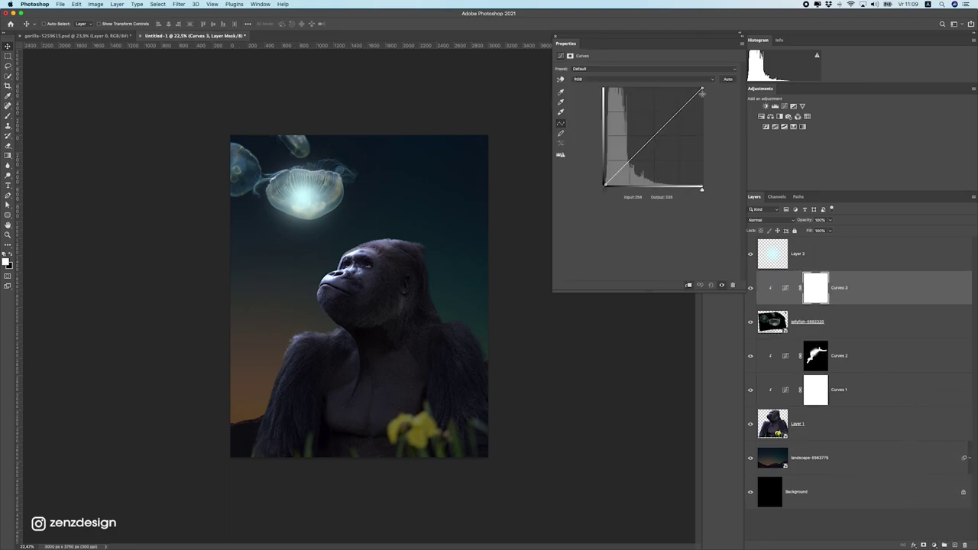
{"action": "left_click_drag", "start_coordinate": [701, 88], "coordinate": [662, 77]}
{"action": "scroll", "coordinate": [396, 214], "scroll_direction": "down", "scroll_amount": 4}
{"action": "scroll", "coordinate": [380, 225], "scroll_direction": "up", "scroll_amount": 5}
Nudge the glow within the jellyfish and raise its Lightness to +53 with Hue/Saturation.
{"action": "left_click_drag", "start_coordinate": [298, 206], "coordinate": [319, 200]}
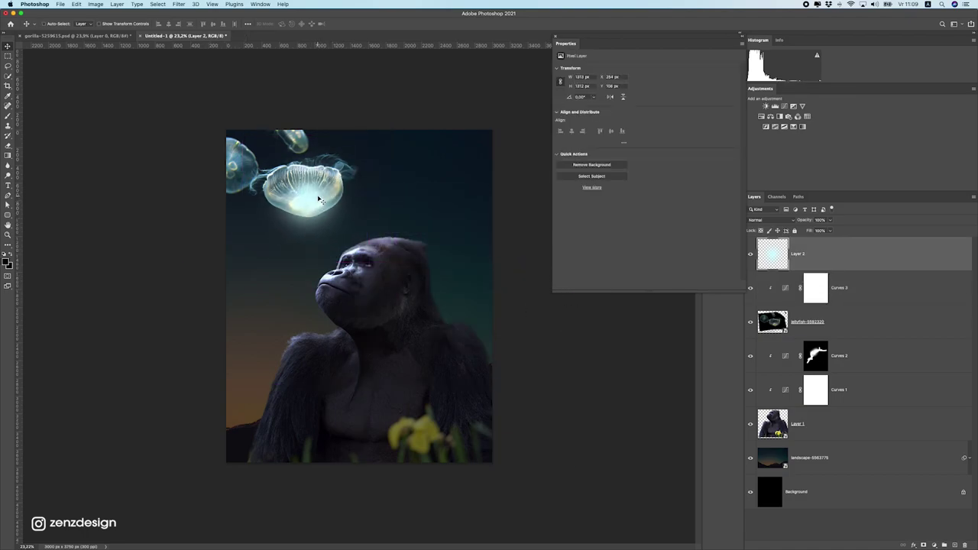
{"action": "key", "text": "super+u"}
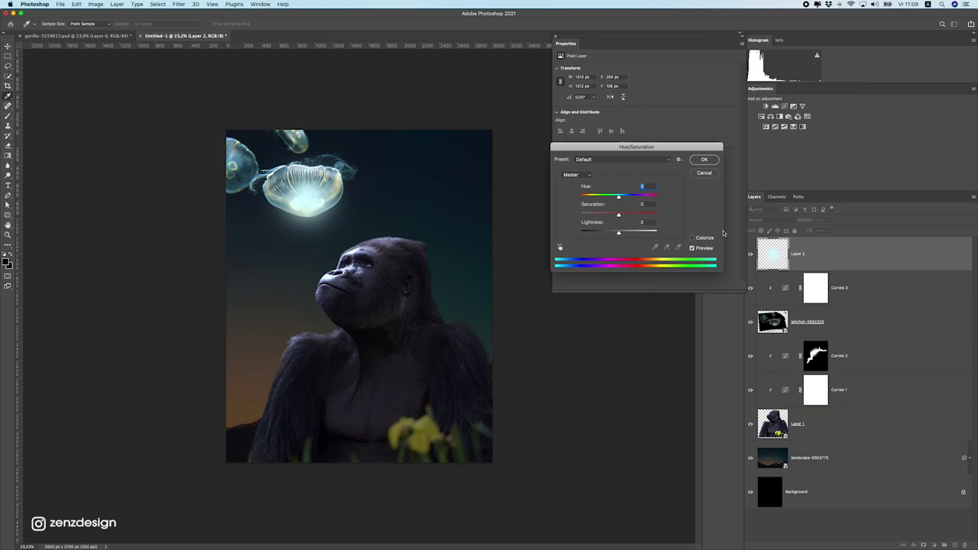
{"action": "mouse_move", "coordinate": [619, 231]}
{"action": "left_mouse_down"}
{"action": "mouse_move", "coordinate": [647, 233]}
{"action": "mouse_move", "coordinate": [637, 232]}
{"action": "left_mouse_up"}
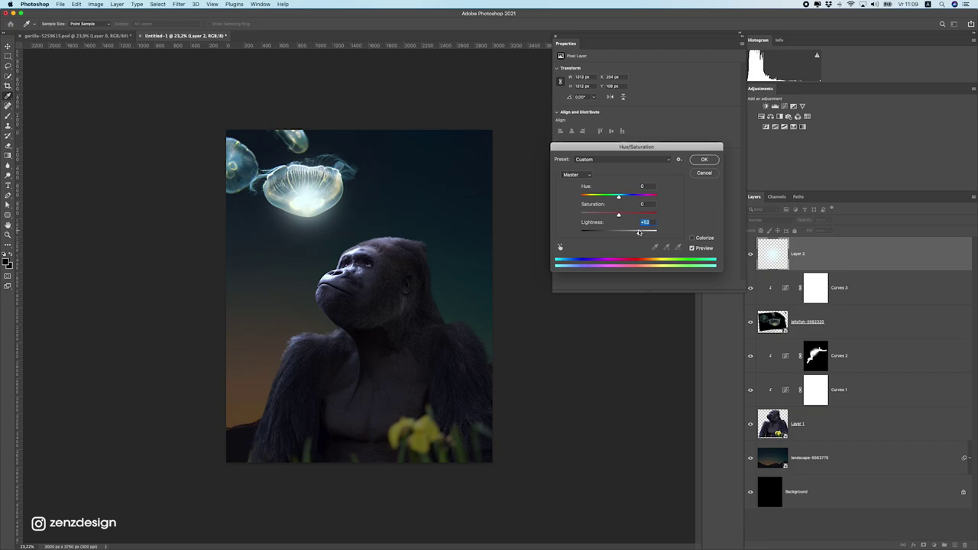
{"action": "key", "text": "Return"}
Reposition the glow in the jellyfish's bell and adjust its size and shape with Free Transform.
{"action": "left_click_drag", "start_coordinate": [284, 218], "coordinate": [279, 212]}
{"action": "key", "text": "super+t"}
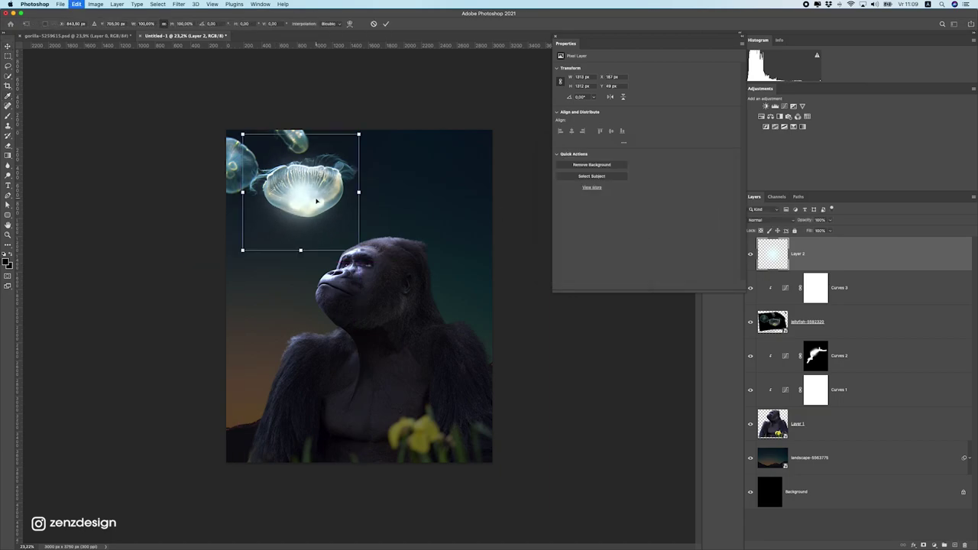
{"action": "left_click_drag", "start_coordinate": [362, 190], "coordinate": [381, 190]}
{"action": "left_click_drag", "start_coordinate": [294, 188], "coordinate": [302, 199]}
{"action": "mouse_move", "coordinate": [387, 146]}
{"action": "left_mouse_down"}
{"action": "mouse_move", "coordinate": [388, 132]}
{"action": "mouse_move", "coordinate": [376, 154]}
{"action": "left_mouse_up"}
{"action": "key", "text": "Return"}
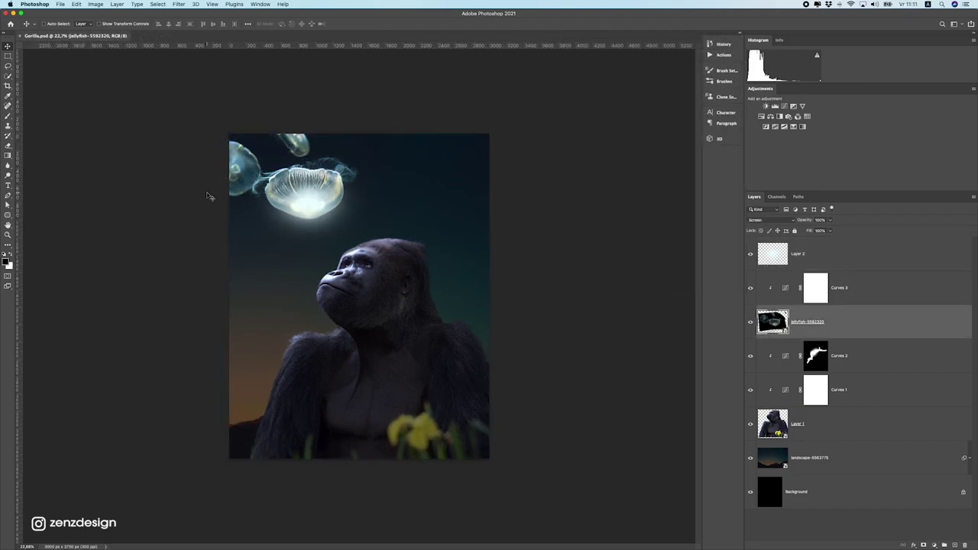
Group the jellyfish layer together with its clipped Curves adjustment.
{"action": "scroll", "coordinate": [330, 226], "scroll_direction": "up", "scroll_amount": 2}
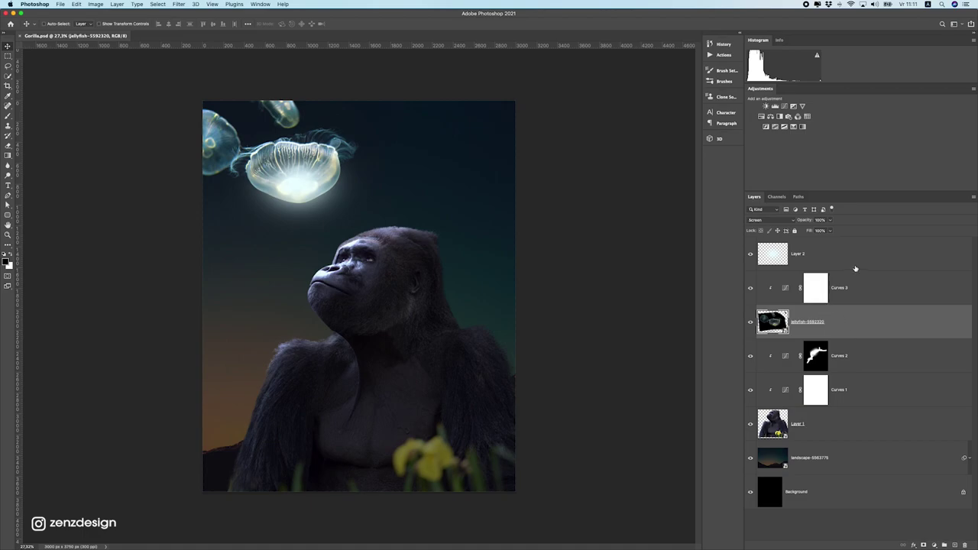
{"action": "left_click", "coordinate": [855, 268]}
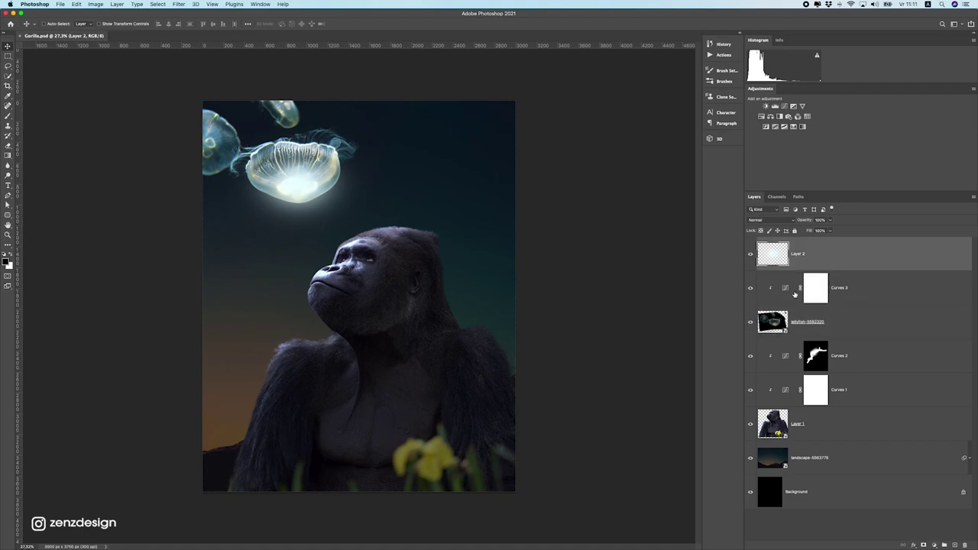
{"action": "left_click", "coordinate": [846, 314]}
{"action": "left_click", "coordinate": [851, 293]}
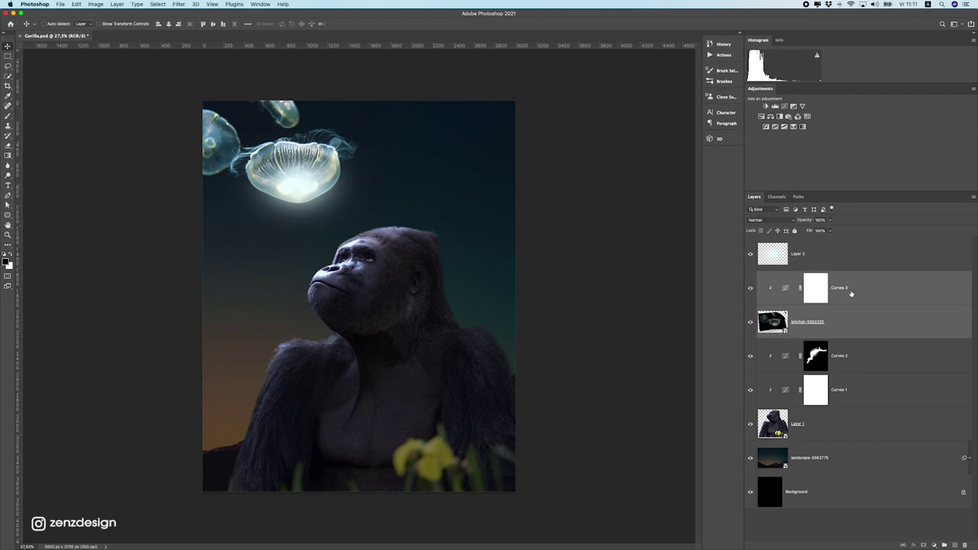
{"action": "left_click", "coordinate": [944, 546]}
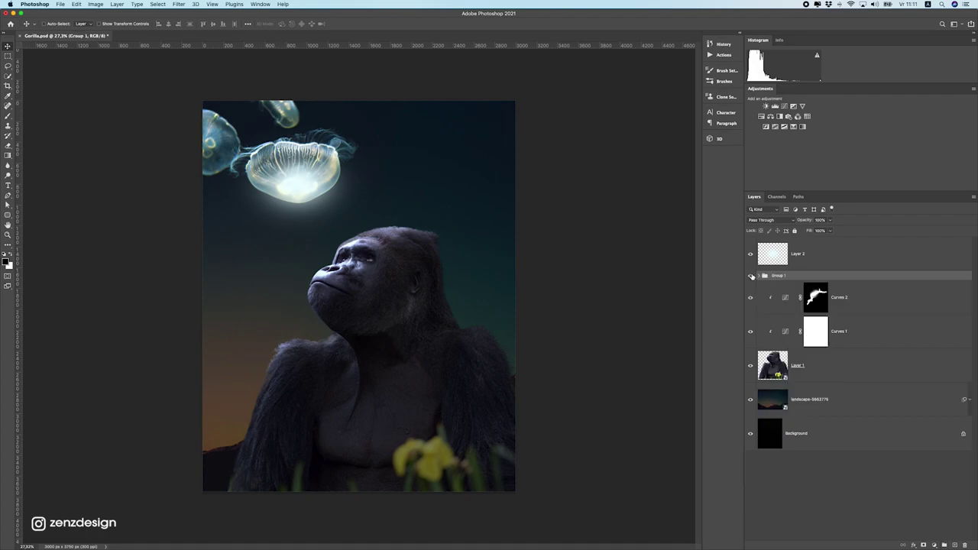
Duplicate the jellyfish group, move the copy down over the gorilla's chest and enlarge it greatly.
{"action": "key", "text": "ctrl+j"}
{"action": "left_click_drag", "start_coordinate": [347, 152], "coordinate": [351, 321]}
{"action": "key", "text": "ctrl+t"}
{"action": "left_click_drag", "start_coordinate": [412, 249], "coordinate": [582, 139]}
{"action": "key", "text": "Return"}
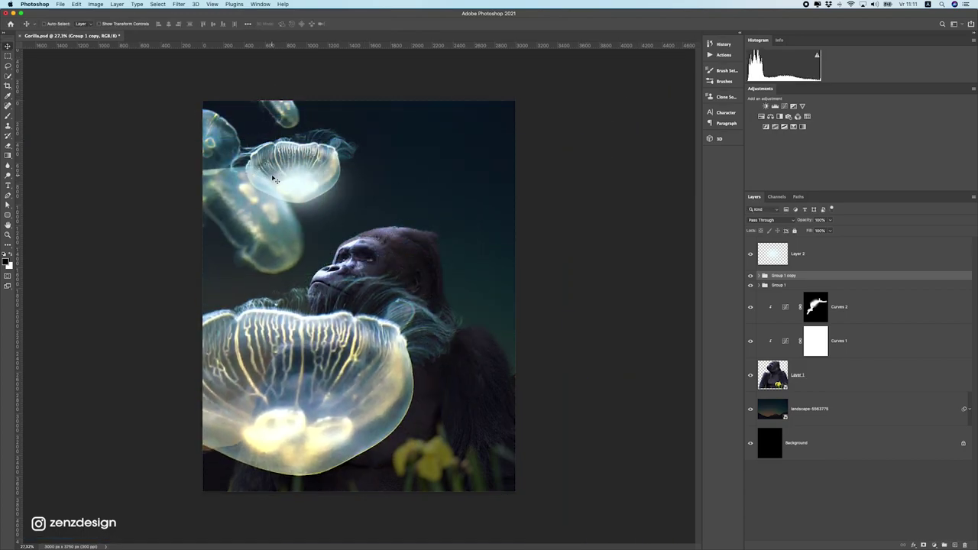
Shift the enlarged jellyfish copy up and to the right and merge its group into a single layer.
{"action": "left_click_drag", "start_coordinate": [240, 295], "coordinate": [305, 271]}
{"action": "key", "text": "ctrl+e"}
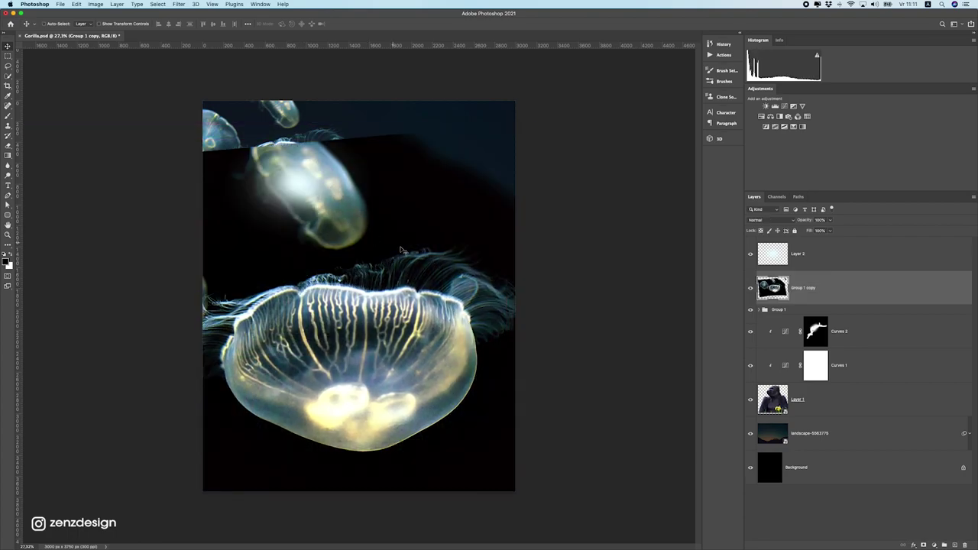
Shift the enlarged jellyfish layer slightly down and to the right, and set its blending mode to Screen.
{"action": "left_click_drag", "start_coordinate": [384, 291], "coordinate": [410, 306]}
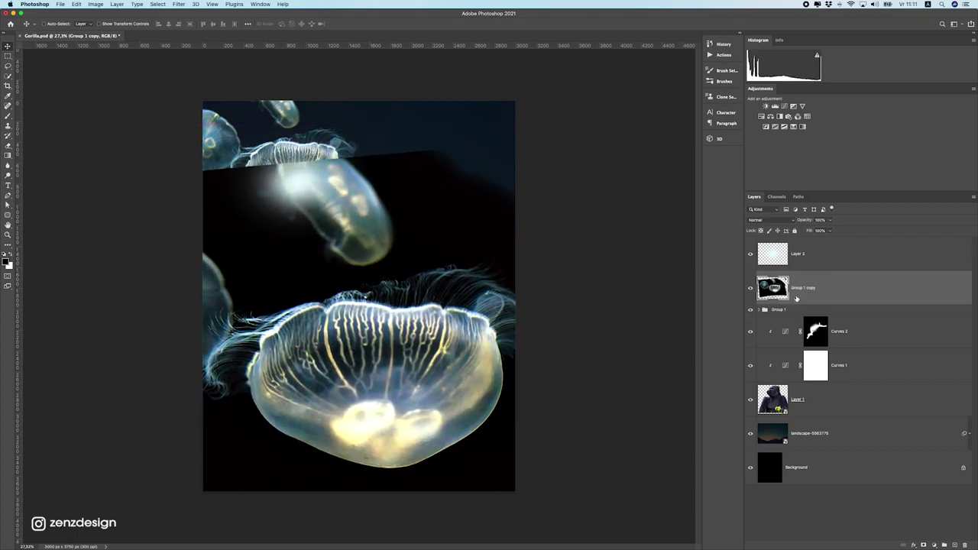
{"action": "left_click", "coordinate": [783, 220]}
{"action": "left_click", "coordinate": [768, 282]}
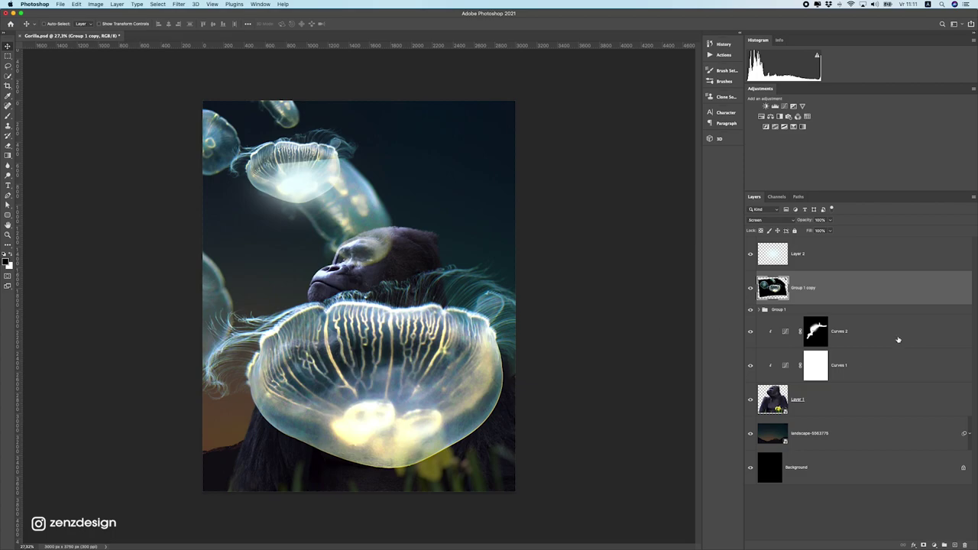
Convert the enlarged jellyfish layer to a smart object and apply a Gaussian Blur with a 30.3-pixel radius.
{"action": "right_click", "coordinate": [900, 351]}
{"action": "left_click", "coordinate": [205, 91]}
{"action": "left_click", "coordinate": [178, 4]}
{"action": "mouse_move", "coordinate": [229, 114]}
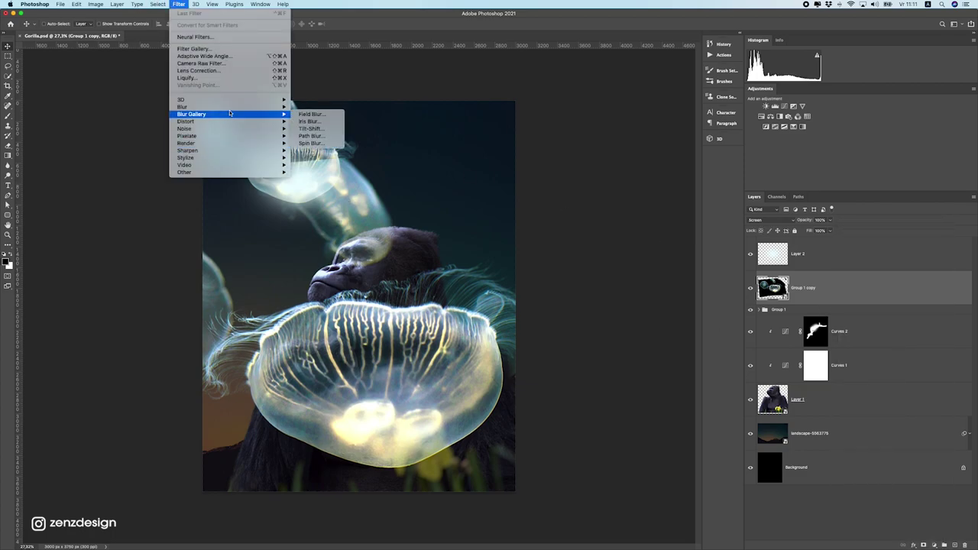
{"action": "left_click", "coordinate": [314, 135]}
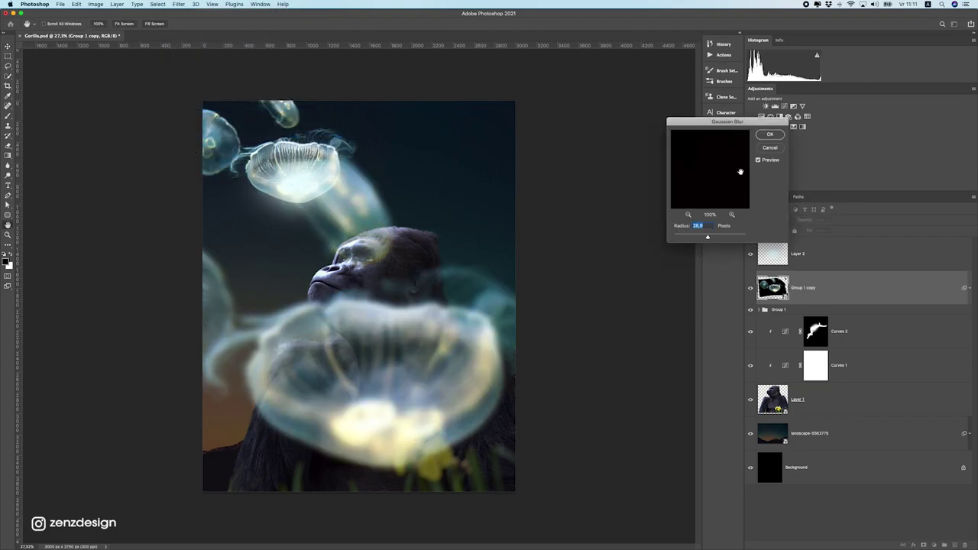
{"action": "left_click", "coordinate": [504, 266]}
{"action": "left_click_drag", "start_coordinate": [707, 237], "coordinate": [709, 239]}
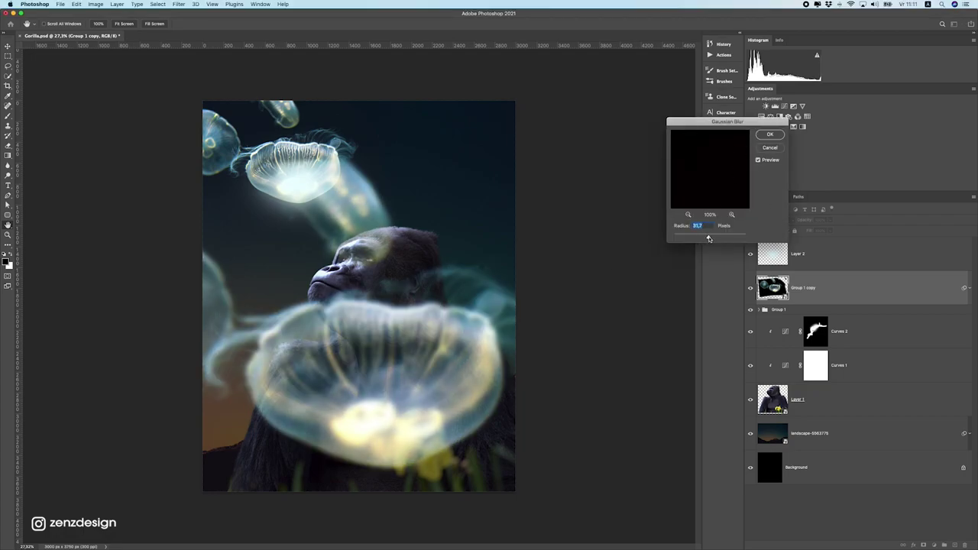
{"action": "left_click", "coordinate": [770, 136]}
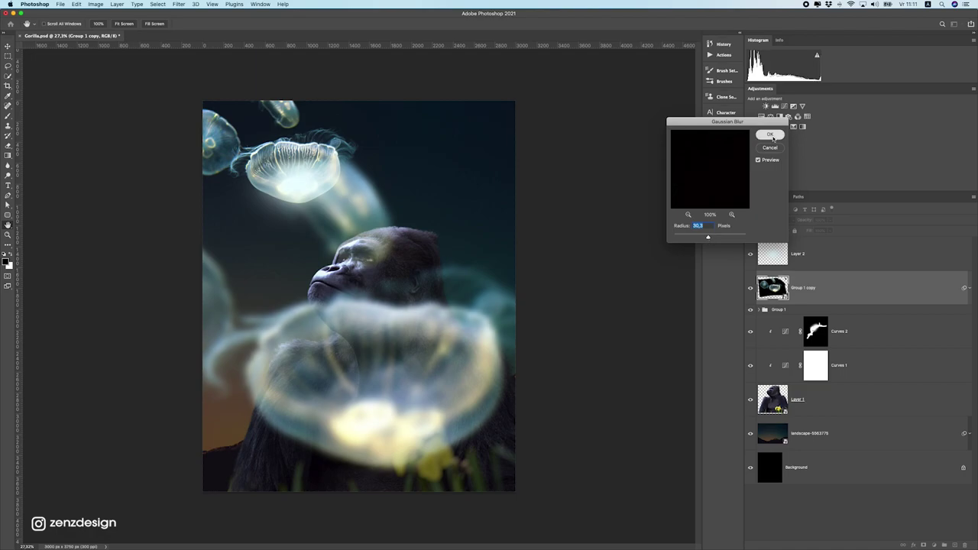
Move the blurred jellyfish to the lower part of the image, then shrink and rotate them with Free Transform.
{"action": "left_click_drag", "start_coordinate": [415, 212], "coordinate": [312, 330]}
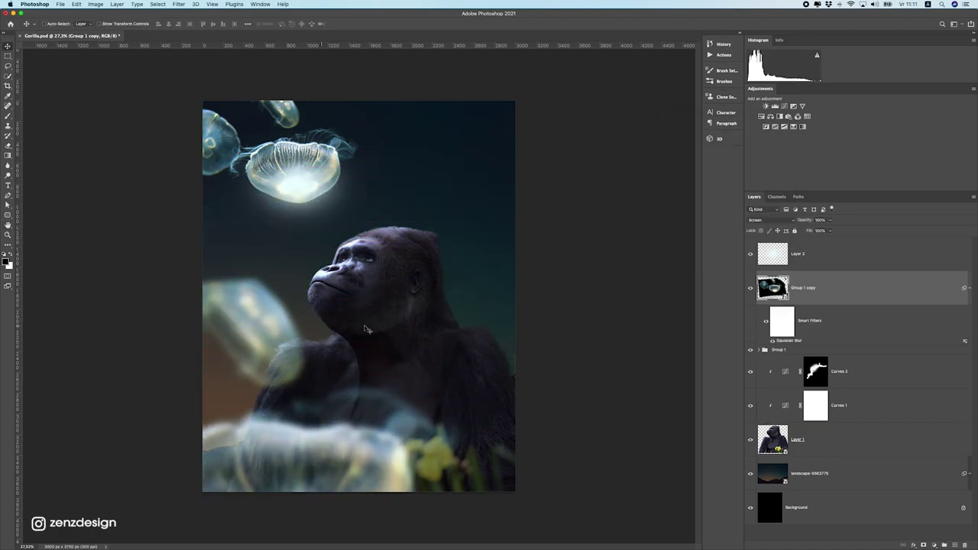
{"action": "key", "text": "super+t"}
{"action": "left_click_drag", "start_coordinate": [582, 252], "coordinate": [440, 319]}
{"action": "left_click_drag", "start_coordinate": [228, 401], "coordinate": [525, 355]}
{"action": "key", "text": "Return"}
{"action": "key", "text": "Return"}
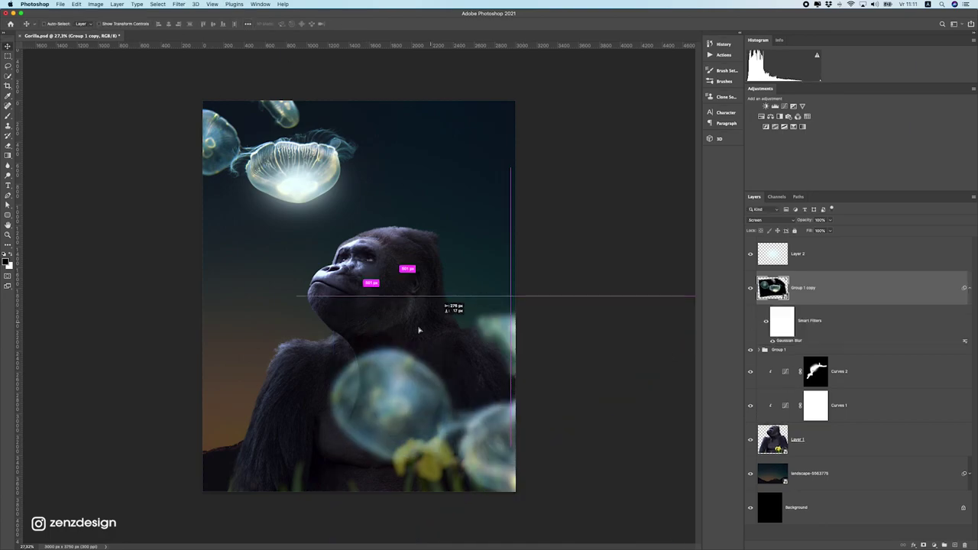
Flip the blurred jellyfish layer horizontally and place it along the bottom edge in front of the gorilla.
{"action": "left_click", "coordinate": [158, 4]}
{"action": "mouse_move", "coordinate": [76, 4]}
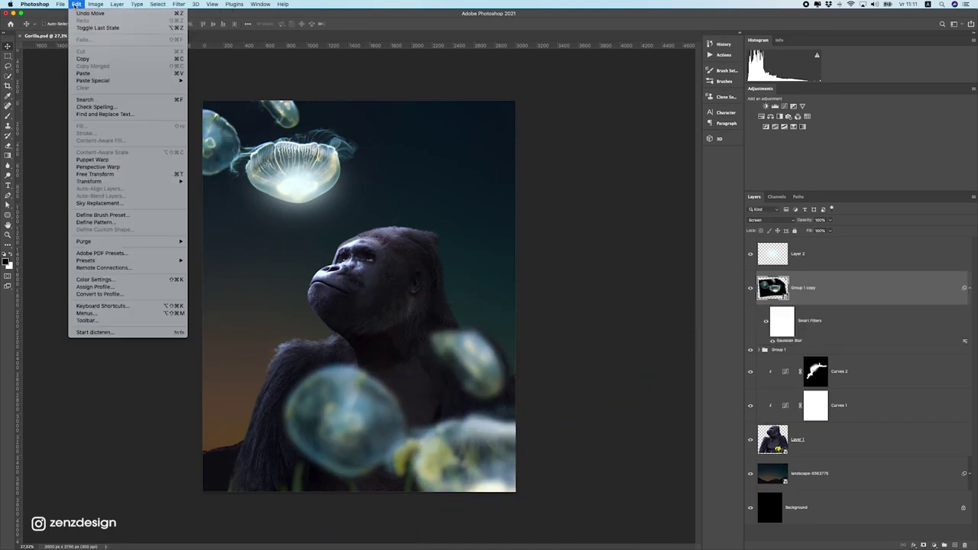
{"action": "mouse_move", "coordinate": [137, 181]}
{"action": "left_click", "coordinate": [245, 302]}
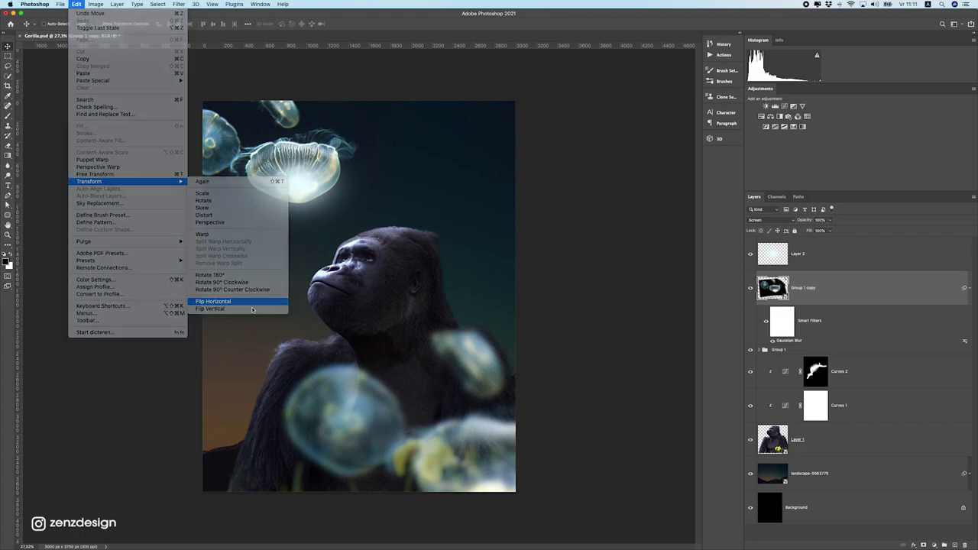
{"action": "left_click_drag", "start_coordinate": [254, 386], "coordinate": [421, 395]}
{"action": "scroll", "coordinate": [418, 382], "scroll_direction": "down", "scroll_amount": 3}
{"action": "scroll", "coordinate": [419, 379], "scroll_direction": "up", "scroll_amount": 3}
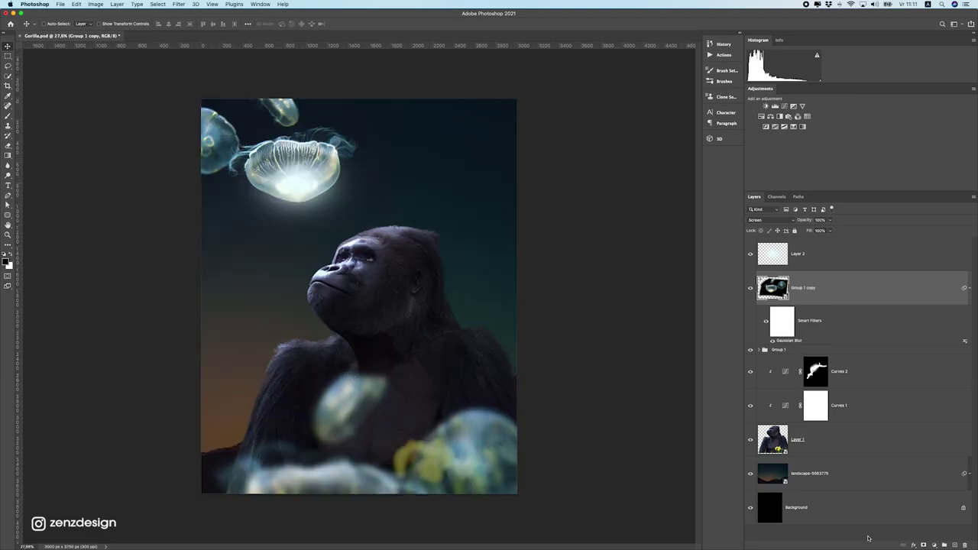
Add a layer mask to the blurred jellyfish layer and paint out the small jellyfish over the gorilla's chest.
{"action": "left_click", "coordinate": [924, 545]}
{"action": "left_click", "coordinate": [8, 115]}
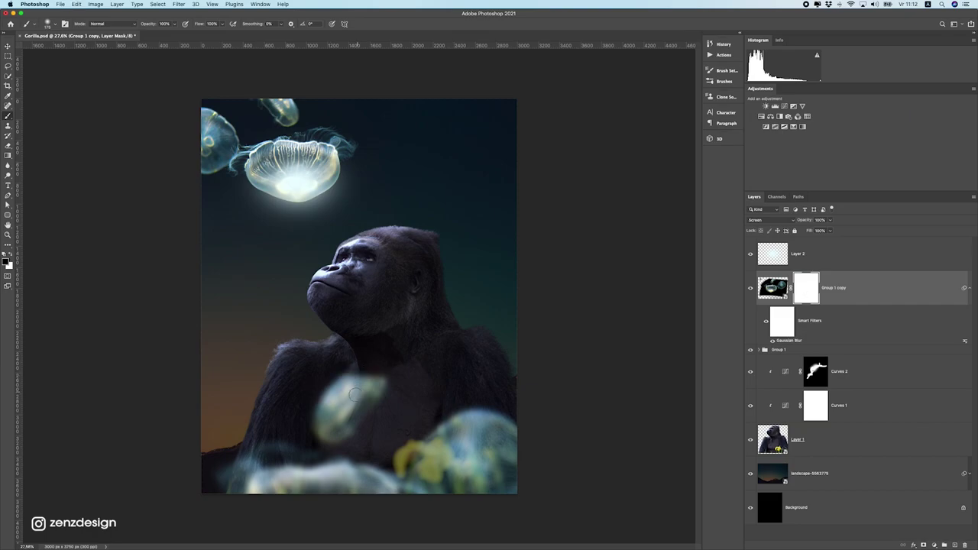
{"action": "key", "text": "]"}
{"action": "mouse_move", "coordinate": [339, 426]}
{"action": "left_mouse_down"}
{"action": "mouse_move", "coordinate": [334, 400]}
{"action": "mouse_move", "coordinate": [349, 372]}
{"action": "left_mouse_up"}
Nudge the masked jellyfish layer up and rotate it counterclockwise to about -18 degrees.
{"action": "left_click", "coordinate": [8, 47]}
{"action": "left_click_drag", "start_coordinate": [460, 359], "coordinate": [446, 334]}
{"action": "scroll", "coordinate": [441, 347], "scroll_direction": "down", "scroll_amount": 10}
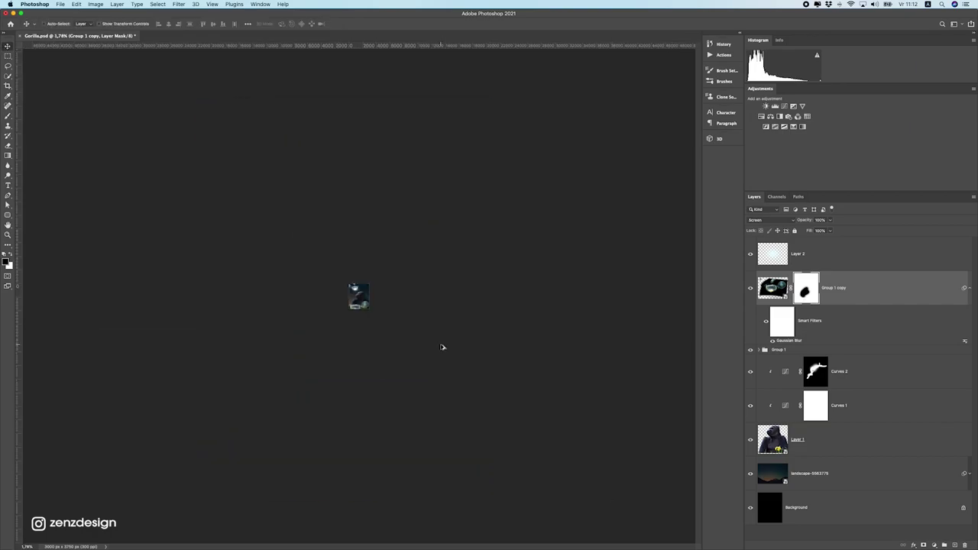
{"action": "scroll", "coordinate": [441, 348], "scroll_direction": "up", "scroll_amount": 4}
{"action": "key", "text": "super+t"}
{"action": "left_click_drag", "start_coordinate": [473, 291], "coordinate": [407, 296]}
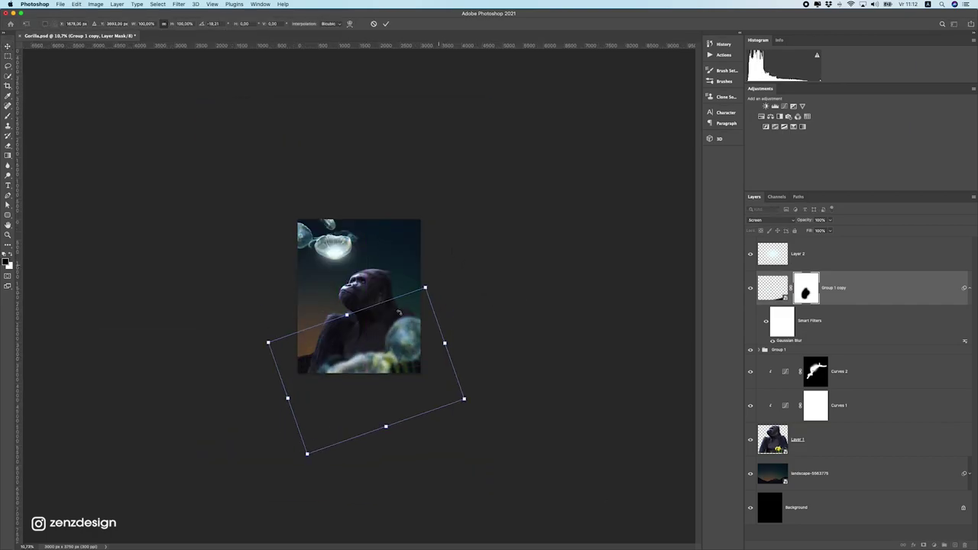
{"action": "key", "text": "Return"}
Shift the foreground jellyfish slightly down and to the left and rotate the layer clockwise to about 12.8 degrees.
{"action": "scroll", "coordinate": [405, 343], "scroll_direction": "up", "scroll_amount": 2}
{"action": "left_click_drag", "start_coordinate": [448, 361], "coordinate": [426, 369]}
{"action": "key", "text": "super+t"}
{"action": "left_click_drag", "start_coordinate": [428, 286], "coordinate": [455, 293]}
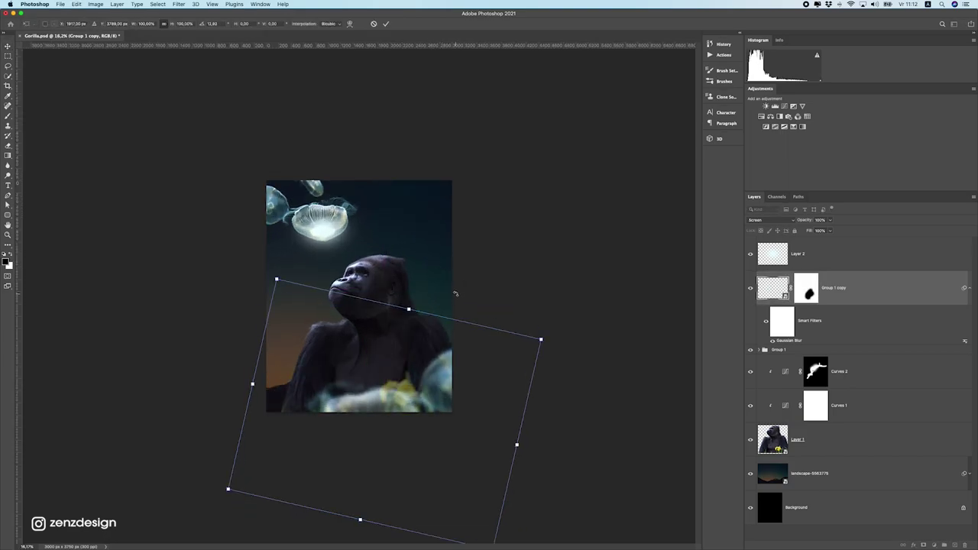
{"action": "key", "text": "Return"}
Duplicate the blurred jellyfish layer, move the copy to the image's upper-right corner and rotate it there.
{"action": "key", "text": "super+j"}
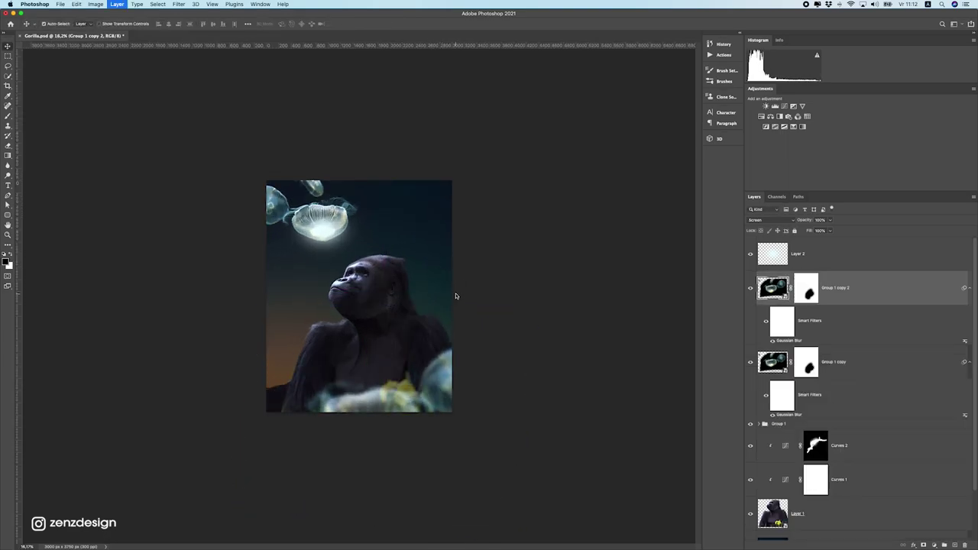
{"action": "left_click_drag", "start_coordinate": [446, 364], "coordinate": [492, 252]}
{"action": "key", "text": "super+t"}
{"action": "left_click_drag", "start_coordinate": [417, 87], "coordinate": [488, 195]}
{"action": "left_click_drag", "start_coordinate": [436, 253], "coordinate": [426, 187]}
{"action": "left_click_drag", "start_coordinate": [350, 361], "coordinate": [410, 369]}
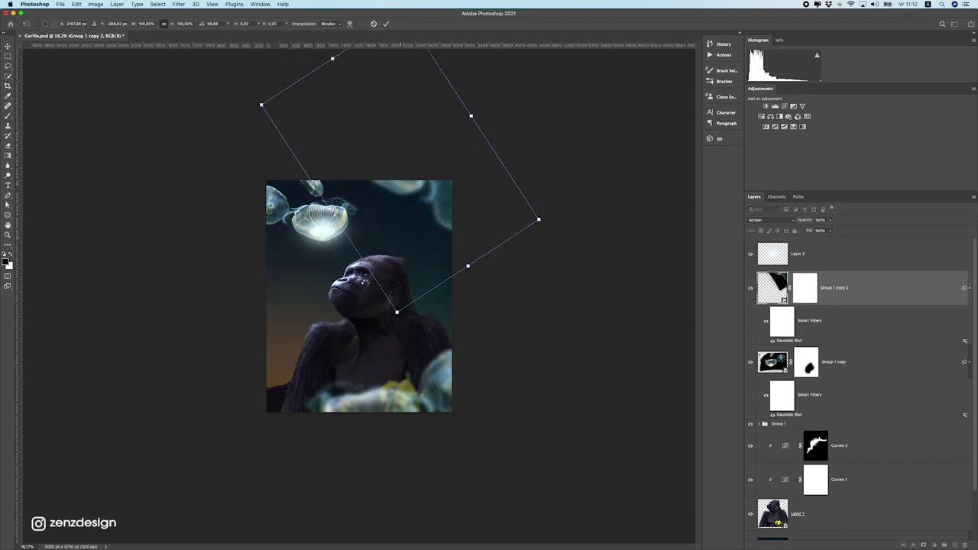
{"action": "key", "text": "Return"}
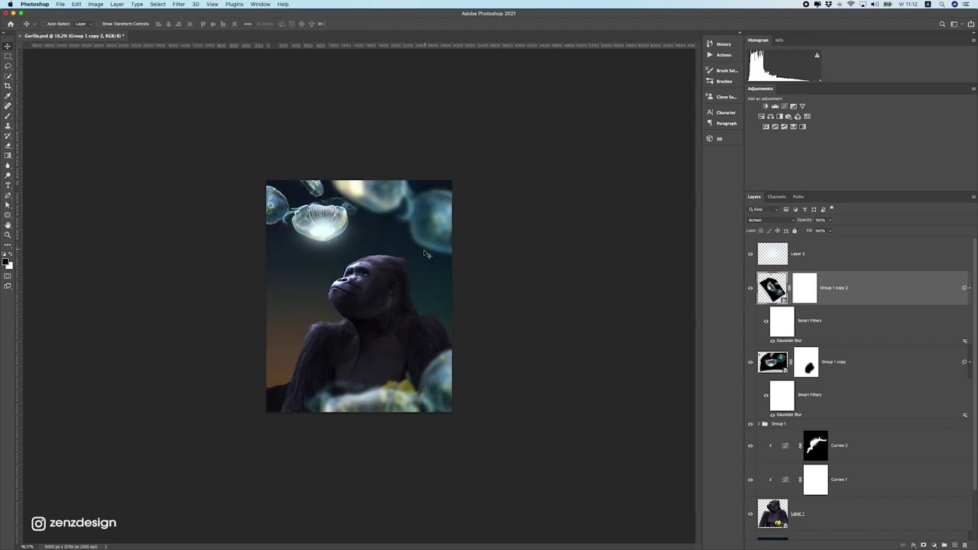
Nudge the upper-right jellyfish copy and lower its opacity to 66%.
{"action": "key", "text": "super+plus"}
{"action": "mouse_move", "coordinate": [469, 237]}
{"action": "left_mouse_down"}
{"action": "mouse_move", "coordinate": [465, 218]}
{"action": "mouse_move", "coordinate": [463, 235]}
{"action": "left_mouse_up"}
{"action": "left_click", "coordinate": [831, 221]}
{"action": "left_click_drag", "start_coordinate": [831, 229], "coordinate": [820, 231]}
Lower the opacity of the blurred jellyfish layer along the bottom edge to 72%.
{"action": "left_click", "coordinate": [471, 398]}
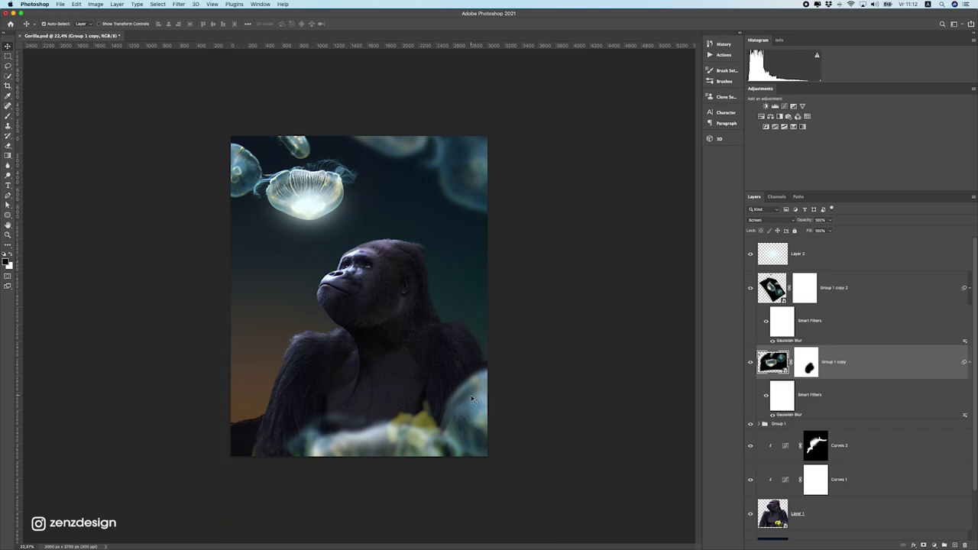
{"action": "left_click", "coordinate": [825, 230]}
{"action": "left_click_drag", "start_coordinate": [816, 231], "coordinate": [821, 233]}
Duplicate the bottom jellyfish layer to the image's left edge, then shrink, rotate and position the copy beside the gorilla's shoulder.
{"action": "left_click_drag", "start_coordinate": [395, 380], "coordinate": [184, 277]}
{"action": "key", "text": "super+t"}
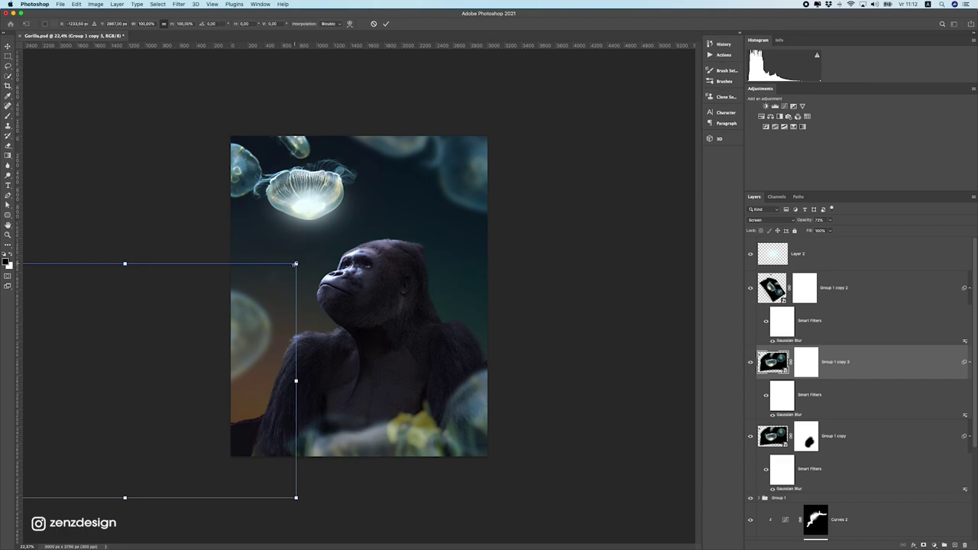
{"action": "left_click_drag", "start_coordinate": [296, 265], "coordinate": [229, 310]}
{"action": "left_click_drag", "start_coordinate": [173, 345], "coordinate": [274, 298]}
{"action": "left_click_drag", "start_coordinate": [342, 328], "coordinate": [330, 260]}
{"action": "left_click_drag", "start_coordinate": [251, 290], "coordinate": [238, 396]}
{"action": "key", "text": "Return"}
{"action": "scroll", "coordinate": [392, 332], "scroll_direction": "down", "scroll_amount": 5}
{"action": "scroll", "coordinate": [417, 324], "scroll_direction": "up", "scroll_amount": 10}
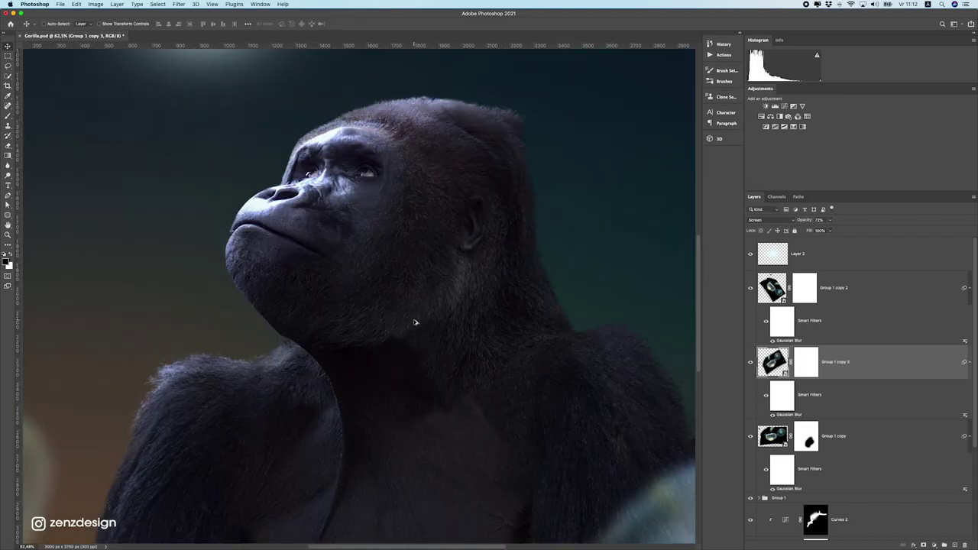
Shift the upper-right blurred jellyfish slightly down and scale the layer down with Free Transform.
{"action": "scroll", "coordinate": [417, 319], "scroll_direction": "down", "scroll_amount": 15}
{"action": "scroll", "coordinate": [413, 298], "scroll_direction": "up", "scroll_amount": 5}
{"action": "mouse_move", "coordinate": [409, 232]}
{"action": "left_mouse_down"}
{"action": "mouse_move", "coordinate": [433, 262]}
{"action": "mouse_move", "coordinate": [409, 244]}
{"action": "left_mouse_up"}
{"action": "key", "text": "super+t"}
{"action": "left_click_drag", "start_coordinate": [487, 295], "coordinate": [424, 260]}
{"action": "key", "text": "Return"}
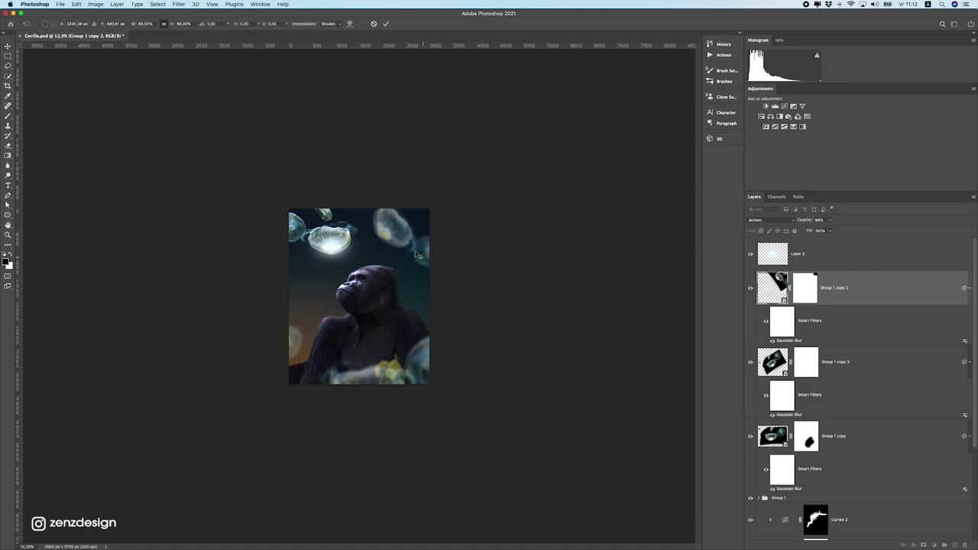
Hide and show the gorilla layer to compare it with the background.
{"action": "scroll", "coordinate": [416, 256], "scroll_direction": "up", "scroll_amount": 4}
{"action": "scroll", "coordinate": [415, 257], "scroll_direction": "down", "scroll_amount": 1}
{"action": "left_click", "coordinate": [412, 302], "text": "super"}
{"action": "scroll", "coordinate": [795, 449], "scroll_direction": "down", "scroll_amount": 3}
{"action": "left_click", "coordinate": [748, 462]}
{"action": "left_click", "coordinate": [748, 463]}
Rasterize the landscape layer and reposition it behind the gorilla.
{"action": "left_click", "coordinate": [848, 493]}
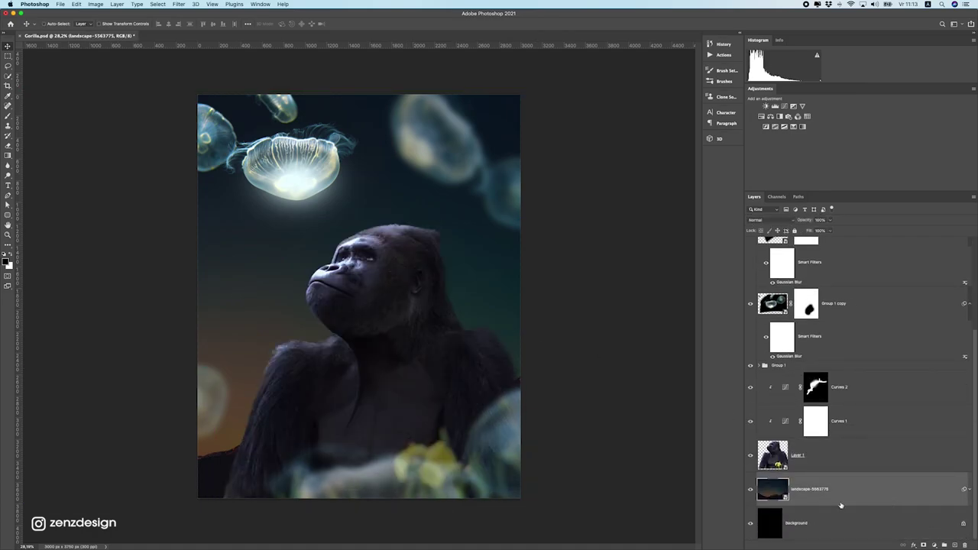
{"action": "left_click", "coordinate": [748, 493]}
{"action": "left_click", "coordinate": [748, 493]}
{"action": "right_click", "coordinate": [866, 480]}
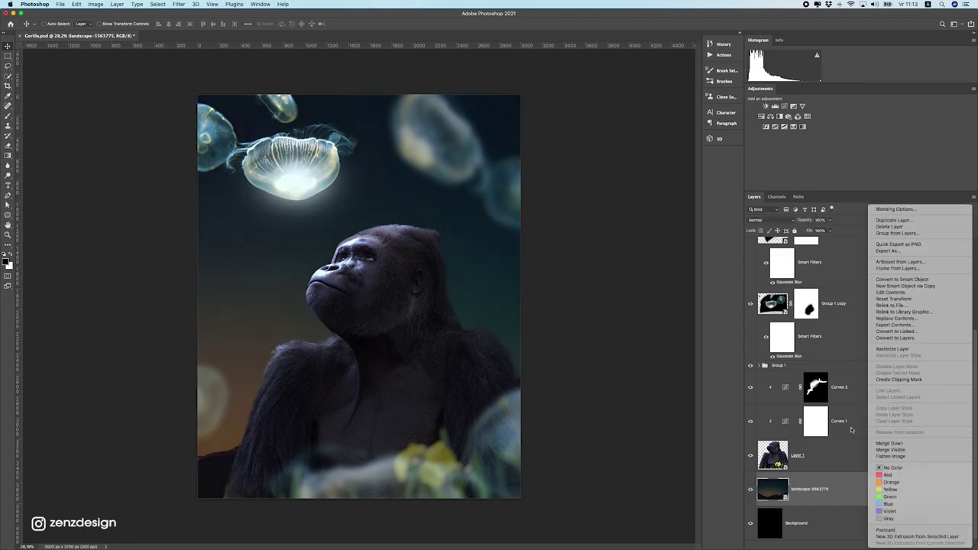
{"action": "left_click", "coordinate": [899, 348]}
{"action": "left_click_drag", "start_coordinate": [400, 360], "coordinate": [360, 323]}
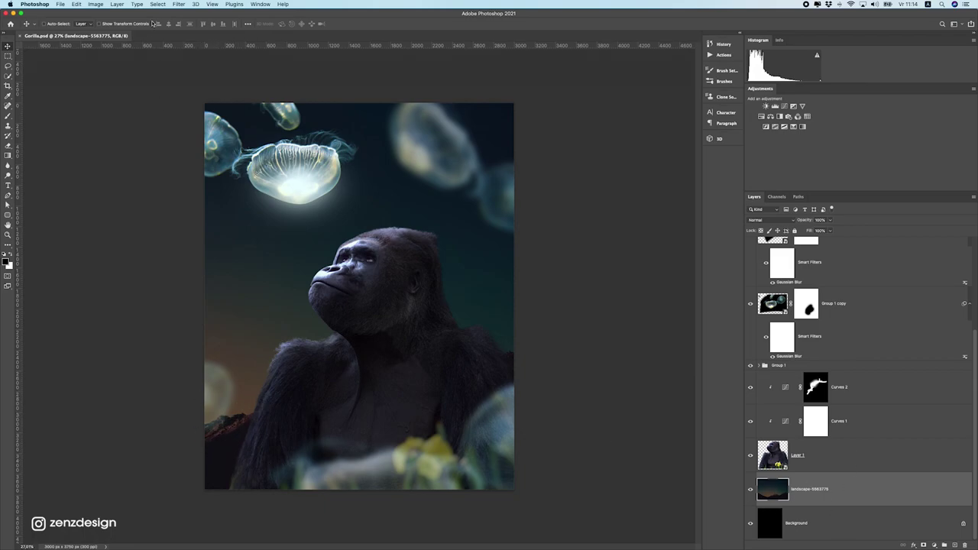
Apply a Lens Blur with a raised radius to the landscape layer.
{"action": "left_click", "coordinate": [178, 3]}
{"action": "mouse_move", "coordinate": [230, 107]}
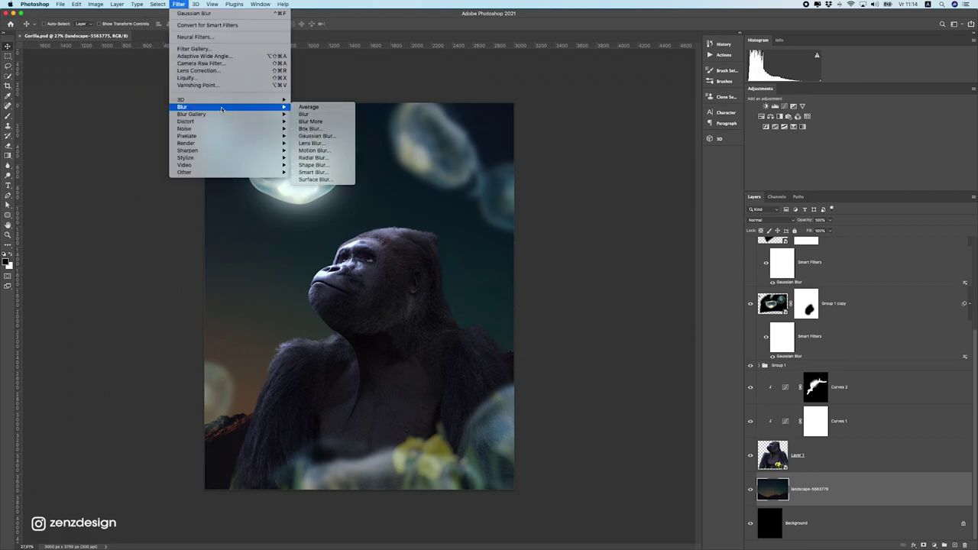
{"action": "left_click", "coordinate": [312, 144]}
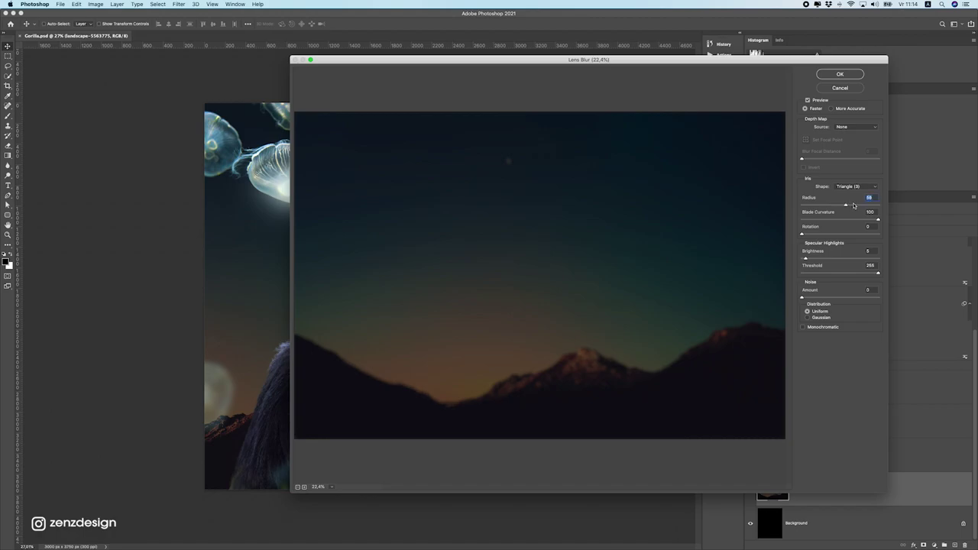
{"action": "left_click_drag", "start_coordinate": [858, 205], "coordinate": [866, 207]}
{"action": "key", "text": "Return"}
{"action": "left_click", "coordinate": [719, 139]}
{"action": "left_click", "coordinate": [848, 74]}
{"action": "key", "text": "Return"}
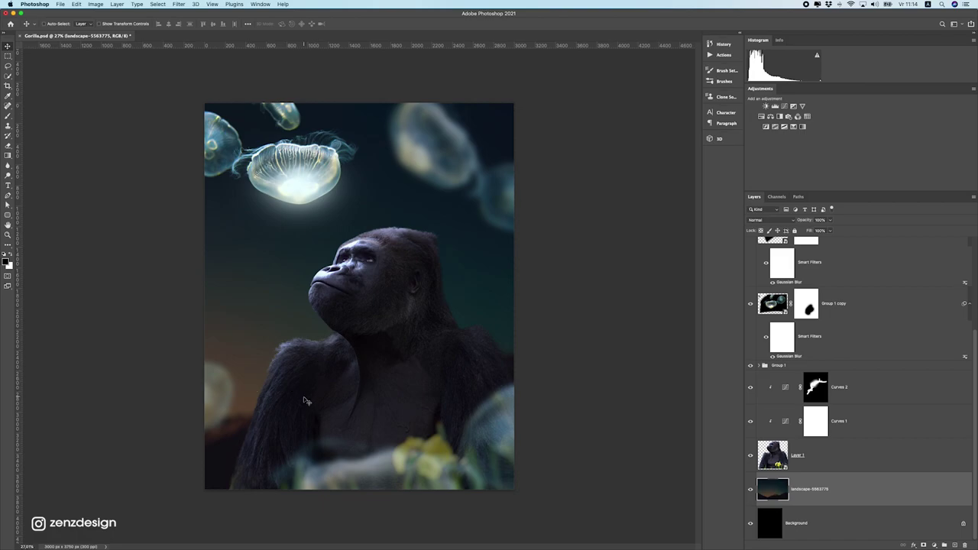
Reposition the glow inside the main jellyfish's bell and scale it down with Free Transform.
{"action": "scroll", "coordinate": [326, 387], "scroll_direction": "down", "scroll_amount": 2}
{"action": "scroll", "coordinate": [353, 374], "scroll_direction": "up", "scroll_amount": 6}
{"action": "scroll", "coordinate": [367, 360], "scroll_direction": "down", "scroll_amount": 12}
{"action": "scroll", "coordinate": [370, 325], "scroll_direction": "up", "scroll_amount": 6}
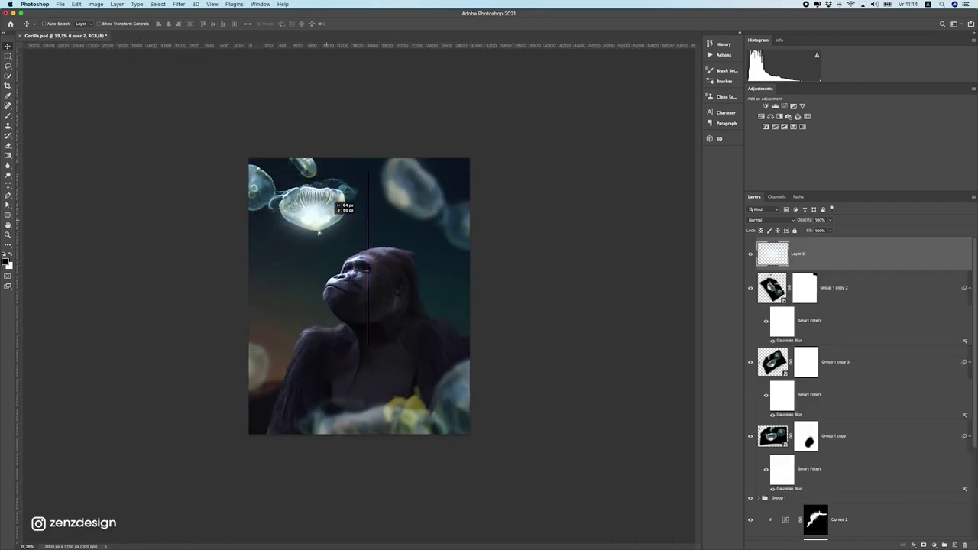
{"action": "mouse_move", "coordinate": [342, 202]}
{"action": "left_mouse_down"}
{"action": "mouse_move", "coordinate": [435, 303]}
{"action": "mouse_move", "coordinate": [331, 201]}
{"action": "mouse_move", "coordinate": [341, 207]}
{"action": "left_mouse_up"}
{"action": "key", "text": "ctrl+t"}
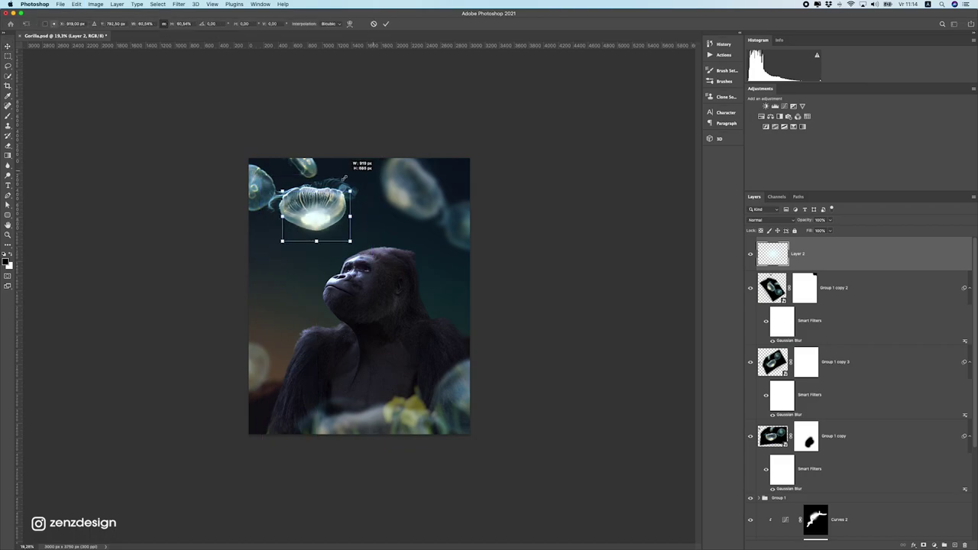
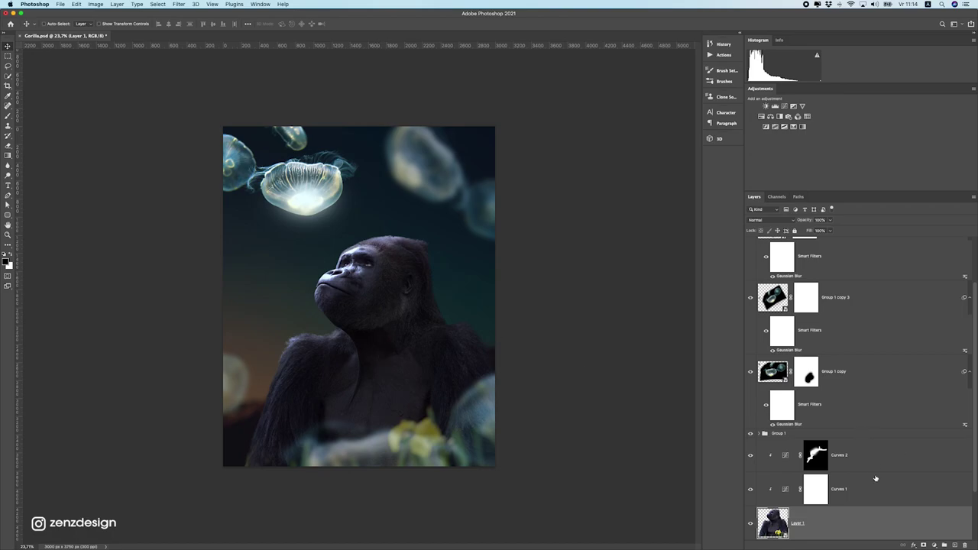
Open the masked Curves 2 adjustment on the gorilla and pull the curve's midpoint down slightly to soften the highlights.
{"action": "scroll", "coordinate": [876, 479], "scroll_direction": "down", "scroll_amount": 3}
{"action": "left_click", "coordinate": [793, 388]}
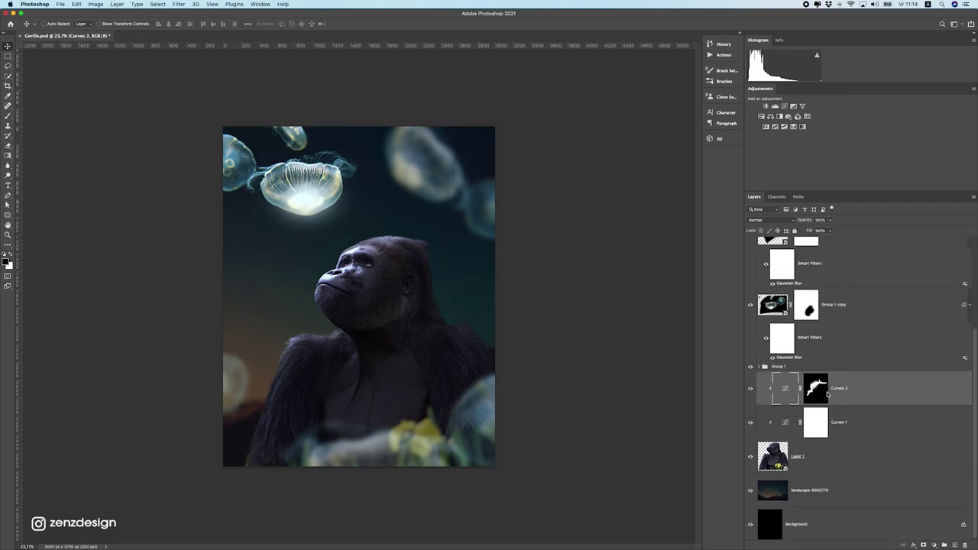
{"action": "double_click", "coordinate": [826, 392]}
{"action": "left_click", "coordinate": [792, 398]}
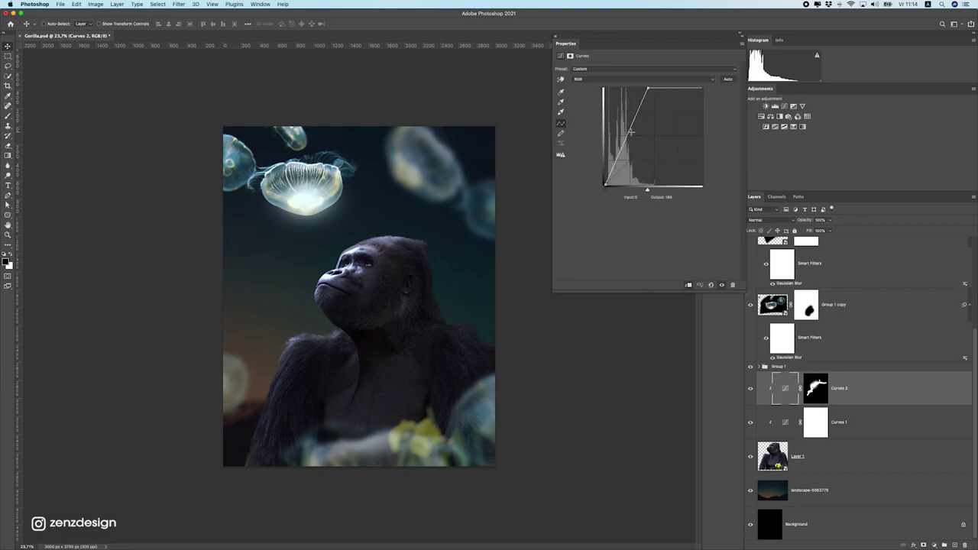
{"action": "left_click_drag", "start_coordinate": [628, 140], "coordinate": [631, 142]}
{"action": "key", "text": "super+z"}
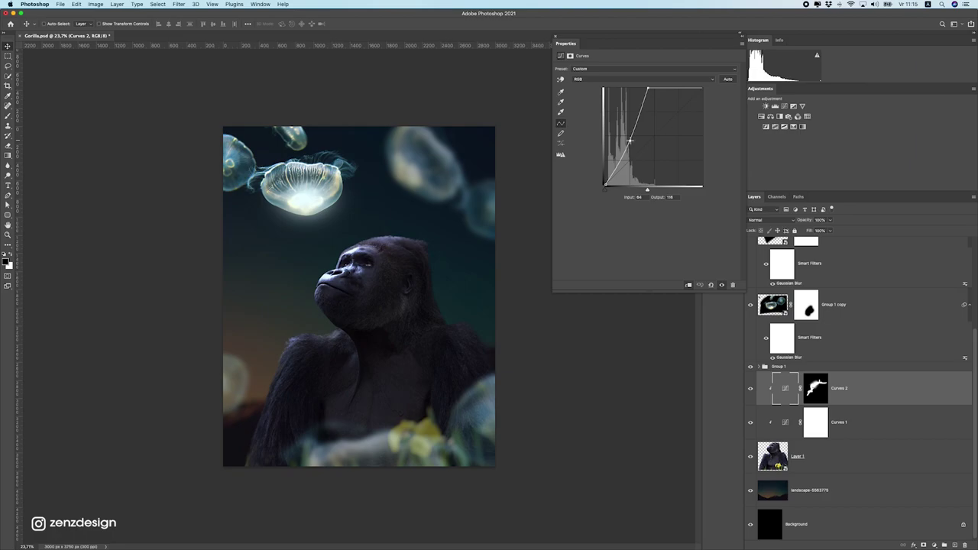
{"action": "scroll", "coordinate": [394, 294], "scroll_direction": "down", "scroll_amount": 8}
{"action": "scroll", "coordinate": [395, 293], "scroll_direction": "up", "scroll_amount": 9}
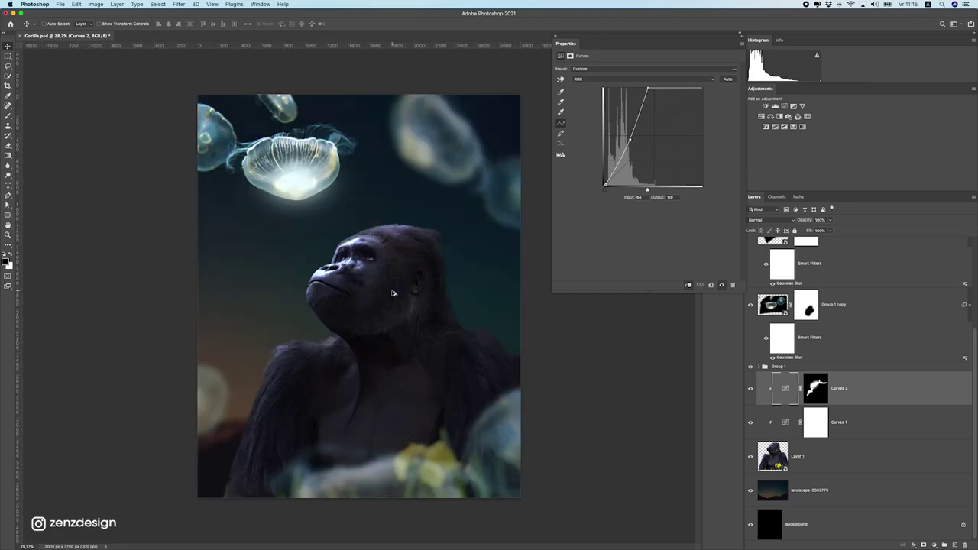
Raise the output of the Curves 1 adjustment's white point to 147 and pull the lower part of the curve down slightly.
{"action": "left_click", "coordinate": [425, 384], "text": "super"}
{"action": "left_click", "coordinate": [788, 431]}
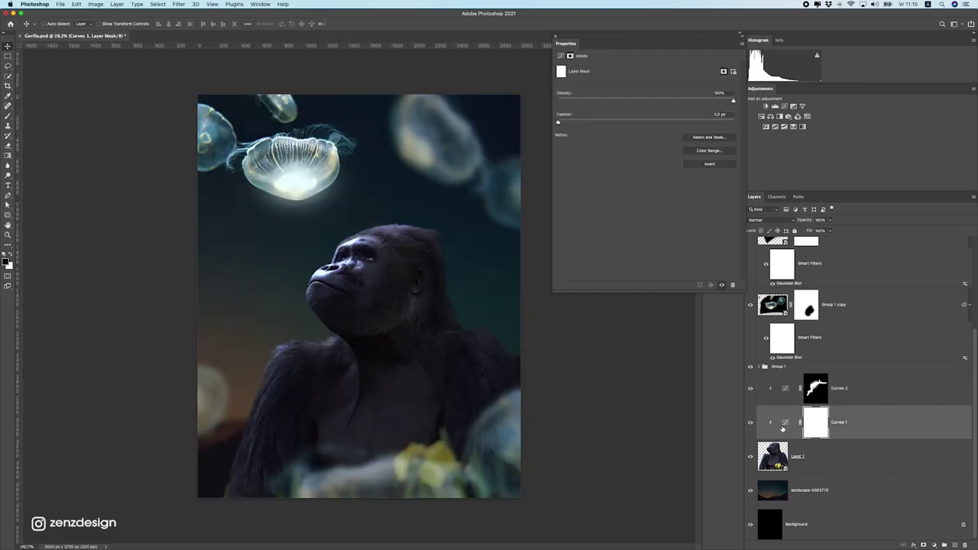
{"action": "left_click", "coordinate": [783, 428]}
{"action": "left_click_drag", "start_coordinate": [703, 138], "coordinate": [707, 146]}
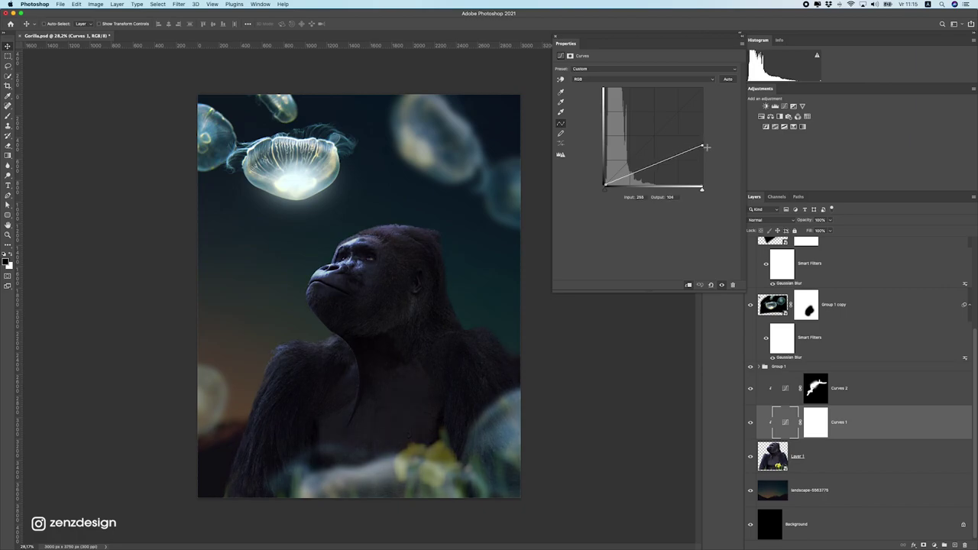
{"action": "left_click_drag", "start_coordinate": [657, 170], "coordinate": [706, 129]}
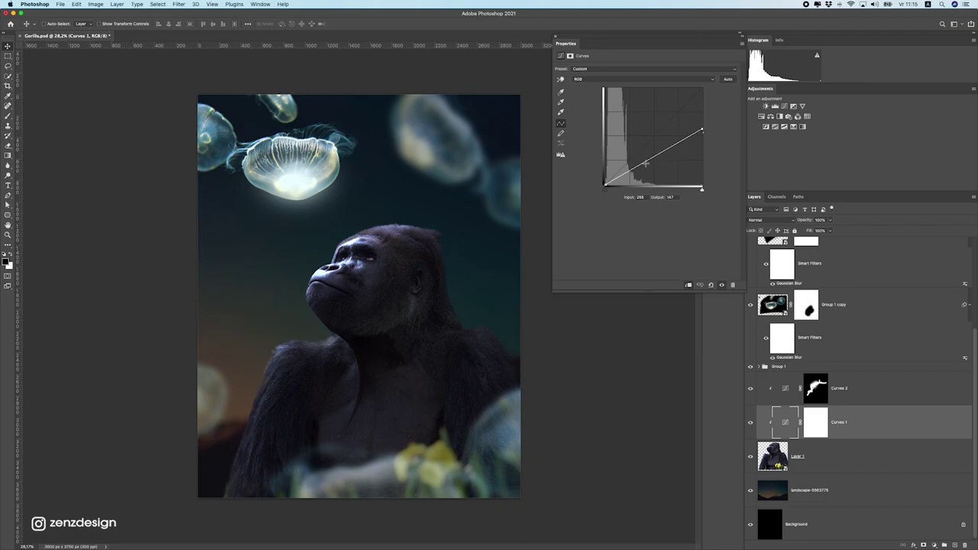
{"action": "left_click_drag", "start_coordinate": [634, 169], "coordinate": [634, 176]}
Add a new layer above Curves 2 and clip it to the gorilla.
{"action": "left_click", "coordinate": [858, 395]}
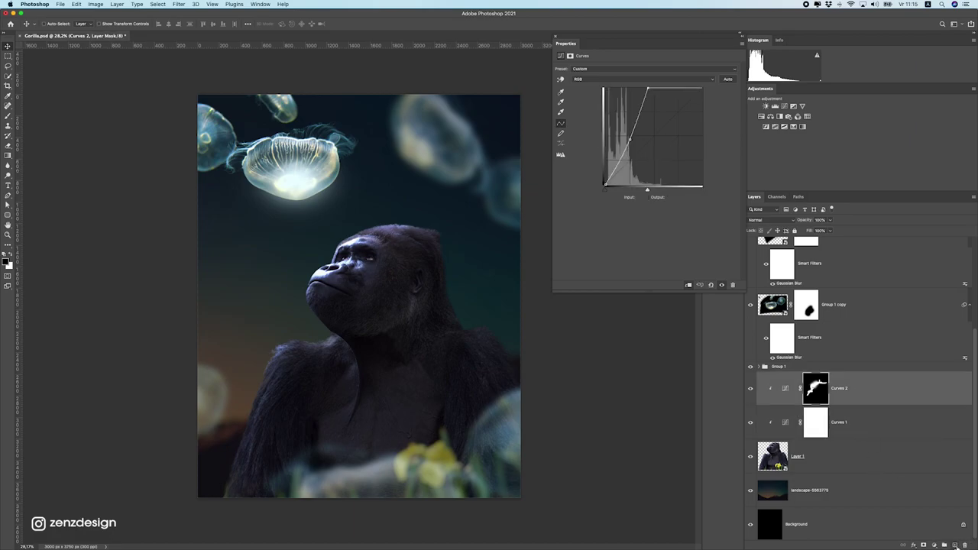
{"action": "left_click", "coordinate": [956, 547]}
{"action": "right_click", "coordinate": [821, 399]}
{"action": "left_click", "coordinate": [841, 362]}
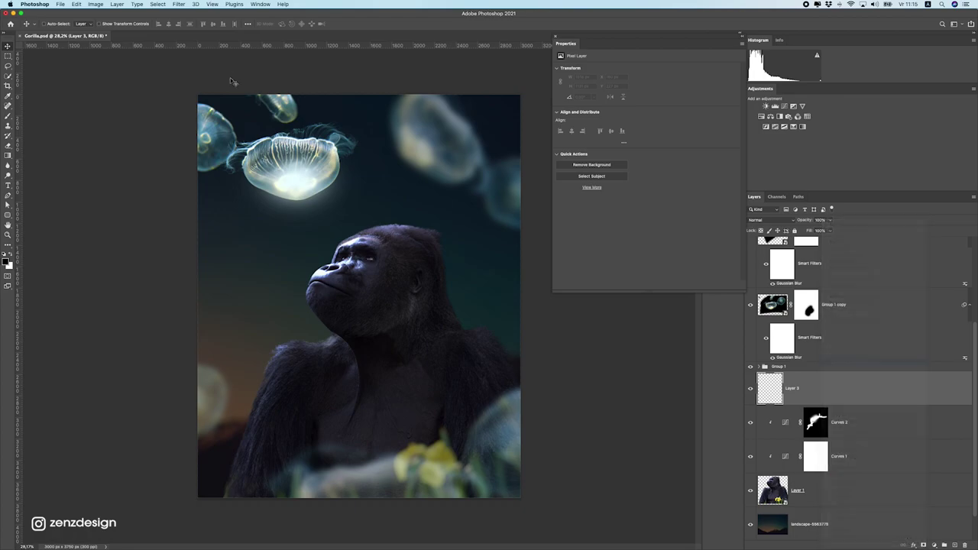
Fill the new clipped layer with 50% Gray and set its blend mode to Overlay.
{"action": "left_click", "coordinate": [78, 4]}
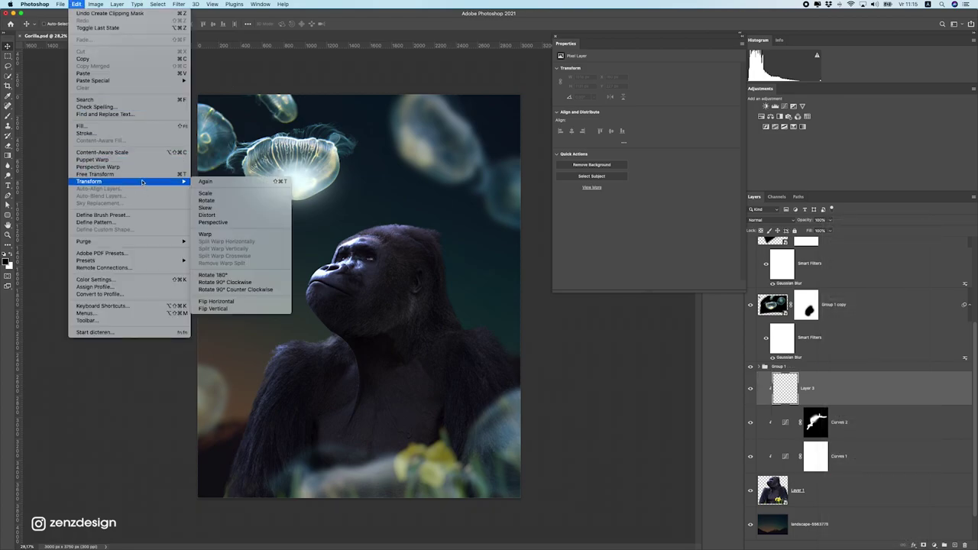
{"action": "left_click", "coordinate": [139, 126]}
{"action": "key", "text": "shift+F5"}
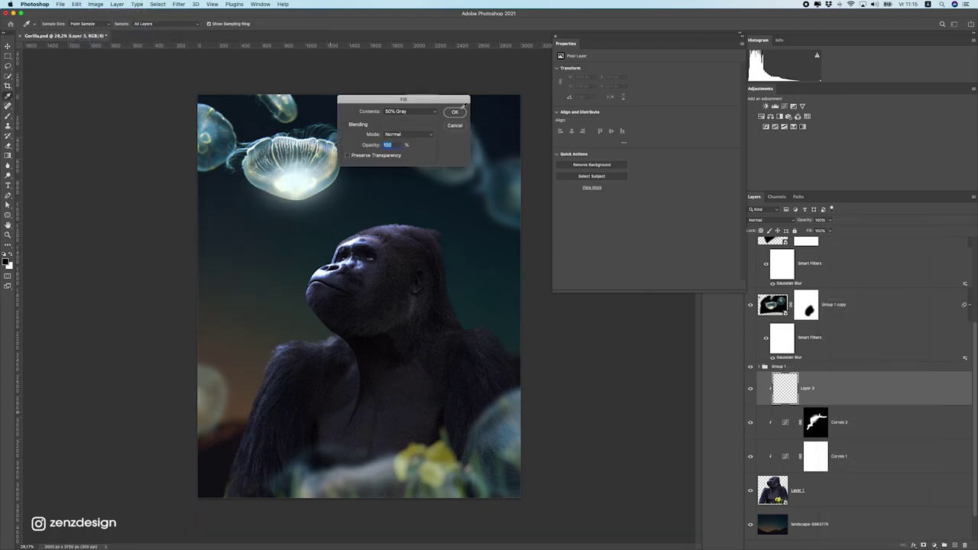
{"action": "left_click", "coordinate": [455, 112]}
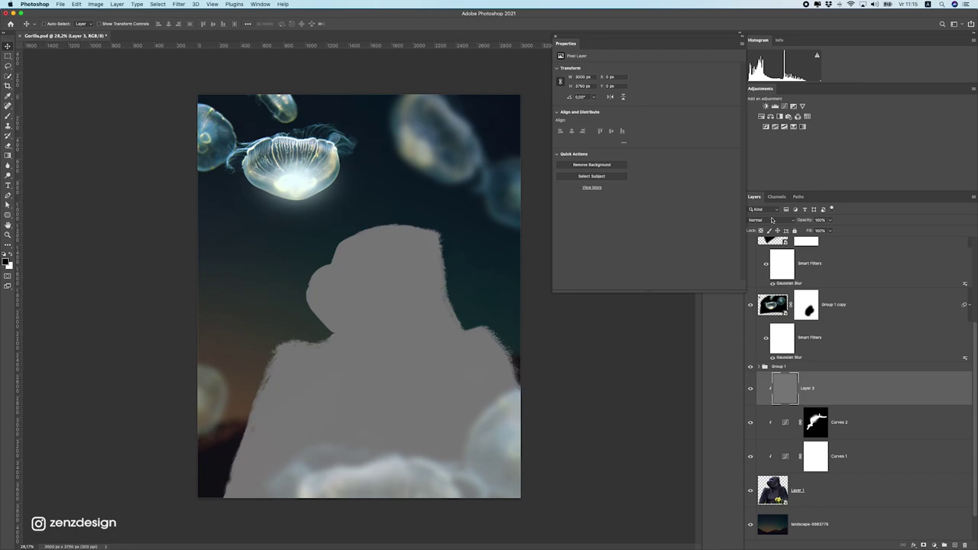
{"action": "left_click", "coordinate": [772, 220]}
{"action": "left_click", "coordinate": [760, 295]}
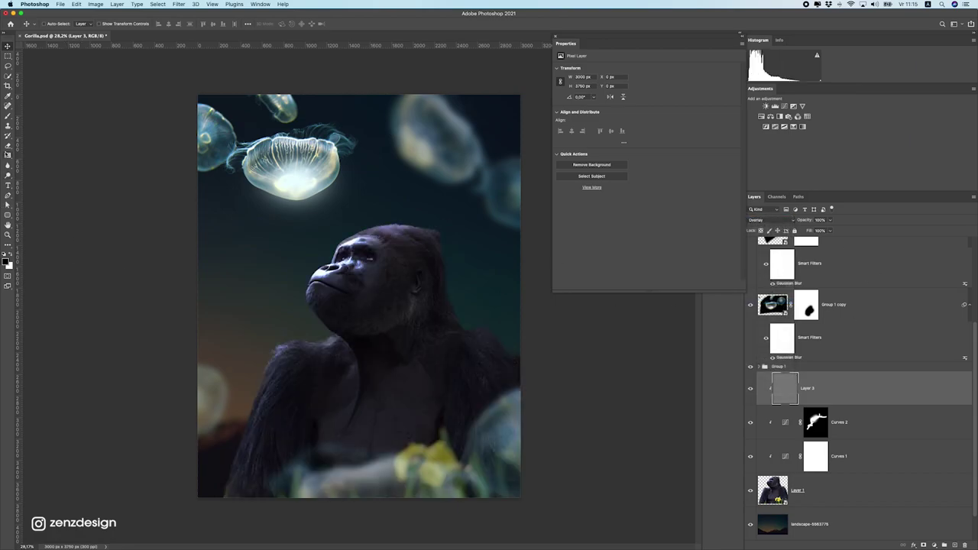
Darken the gorilla's chest on the gray layer with an enlarged Burn tool, using range Shadows and 18% exposure.
{"action": "right_click", "coordinate": [7, 165]}
{"action": "right_click", "coordinate": [7, 175]}
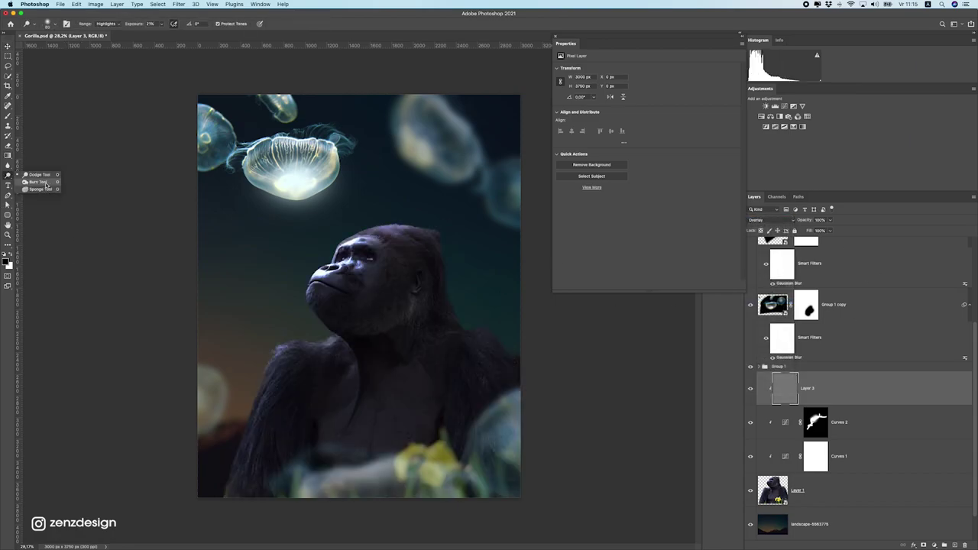
{"action": "left_click_drag", "start_coordinate": [46, 185], "coordinate": [46, 185]}
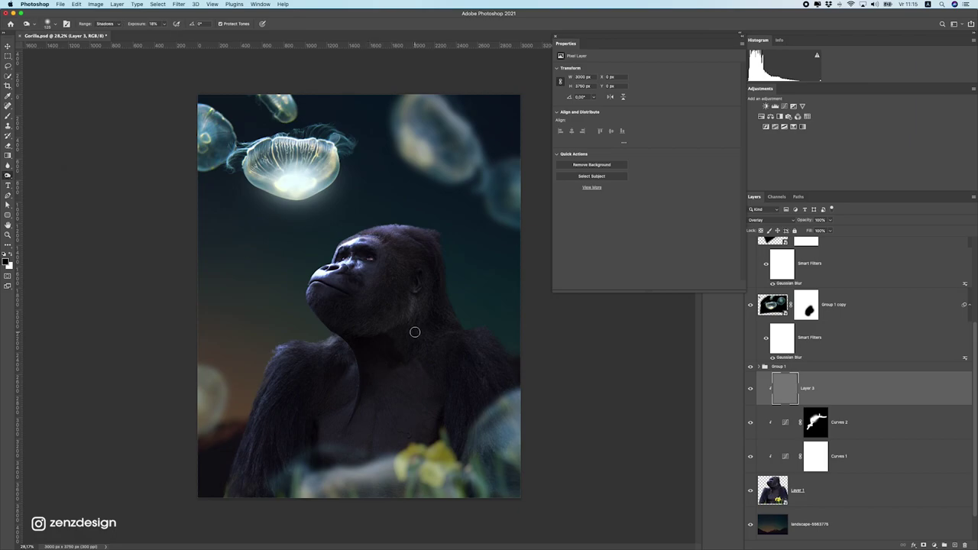
{"action": "key", "text": "bracketright"}
{"action": "key", "text": "bracketright"}
{"action": "key", "text": "bracketright"}
{"action": "mouse_move", "coordinate": [374, 454]}
{"action": "left_mouse_down"}
{"action": "mouse_move", "coordinate": [400, 467]}
{"action": "mouse_move", "coordinate": [380, 433]}
{"action": "left_mouse_up"}
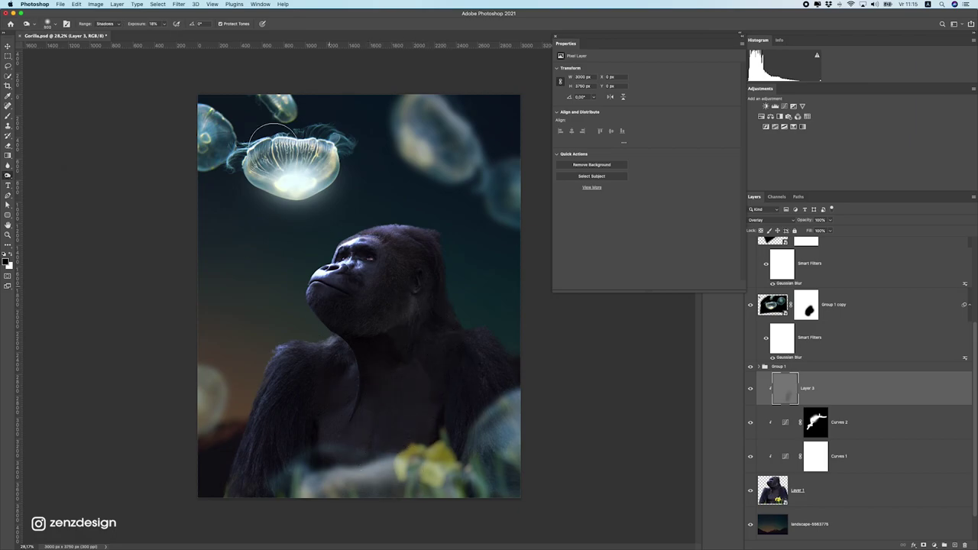
Burn the gorilla's lower body and the flowers with the range set to Highlights and exposure to 37%.
{"action": "left_click", "coordinate": [105, 24]}
{"action": "left_click", "coordinate": [107, 37]}
{"action": "left_click", "coordinate": [164, 23]}
{"action": "left_click_drag", "start_coordinate": [172, 33], "coordinate": [174, 34]}
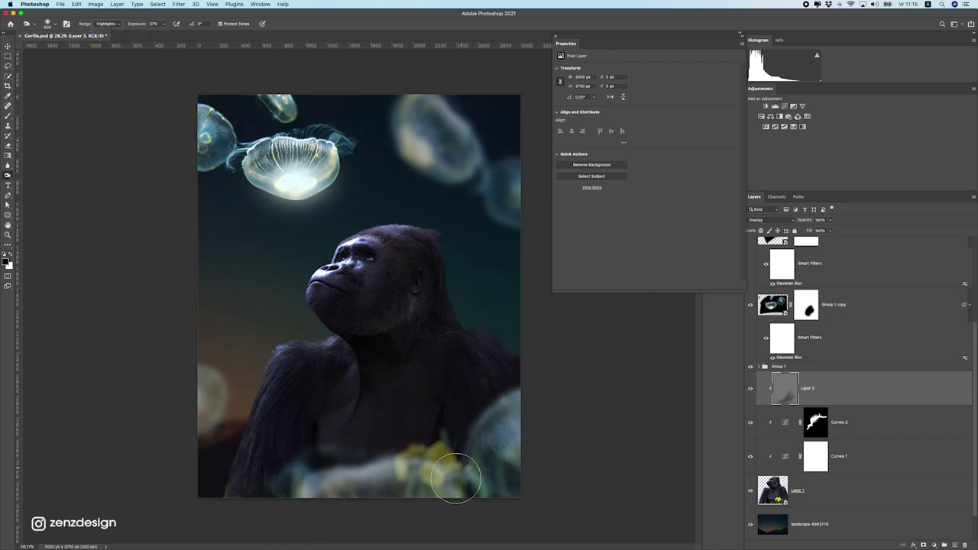
Burn the gorilla's side and arm facing away from the jellyfish with range Midtones and 19% exposure.
{"action": "left_click", "coordinate": [149, 24]}
{"action": "left_click", "coordinate": [108, 23]}
{"action": "left_click", "coordinate": [107, 18]}
{"action": "left_click", "coordinate": [164, 23]}
{"action": "mouse_move", "coordinate": [481, 457]}
{"action": "left_mouse_down"}
{"action": "mouse_move", "coordinate": [271, 492]}
{"action": "mouse_move", "coordinate": [495, 418]}
{"action": "mouse_move", "coordinate": [537, 435]}
{"action": "mouse_move", "coordinate": [542, 351]}
{"action": "left_mouse_up"}
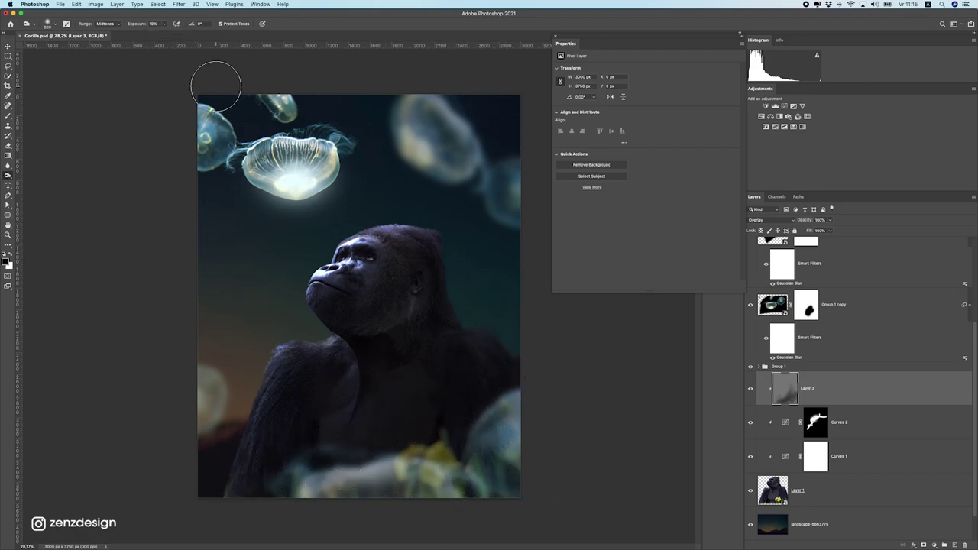
Deepen the shadows on the gorilla's chest, arms and far shoulder with the Burn tool at range Shadows and 8% exposure.
{"action": "left_click", "coordinate": [107, 24]}
{"action": "key", "text": "Return"}
{"action": "left_click", "coordinate": [163, 25]}
{"action": "left_click_drag", "start_coordinate": [368, 348], "coordinate": [240, 482]}
{"action": "mouse_move", "coordinate": [489, 409]}
{"action": "left_mouse_down"}
{"action": "mouse_move", "coordinate": [387, 488]}
{"action": "mouse_move", "coordinate": [491, 540]}
{"action": "mouse_move", "coordinate": [460, 347]}
{"action": "left_mouse_up"}
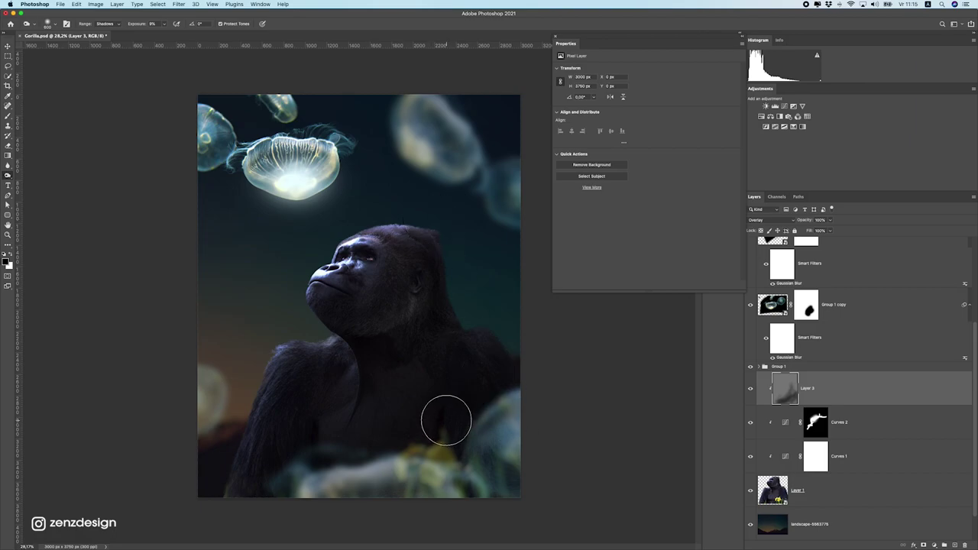
Compare the composition with and without the burn layer and check the whole image at a small size.
{"action": "scroll", "coordinate": [443, 399], "scroll_direction": "down", "scroll_amount": 3}
{"action": "key", "text": "super+0"}
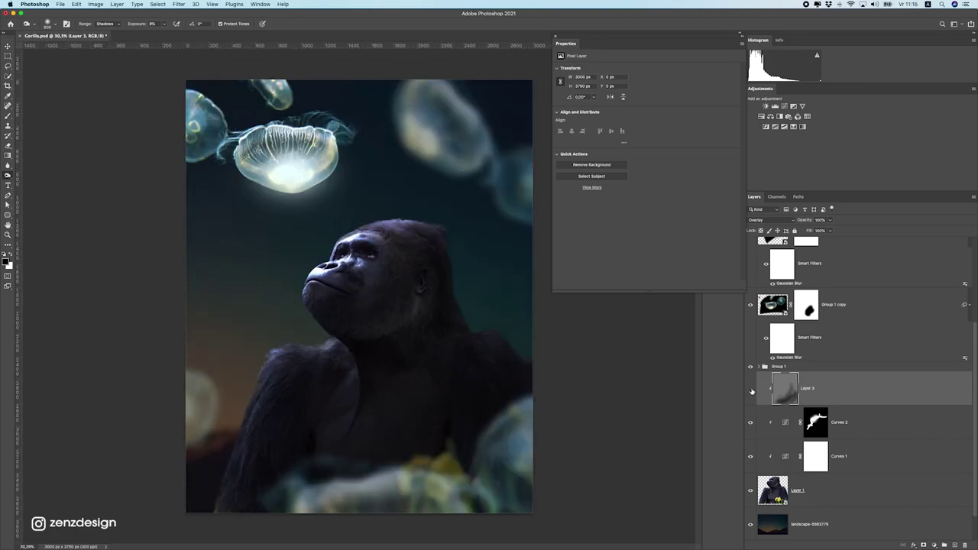
{"action": "left_click", "coordinate": [752, 391]}
{"action": "left_click", "coordinate": [751, 391]}
{"action": "left_click", "coordinate": [8, 48]}
{"action": "scroll", "coordinate": [402, 347], "scroll_direction": "down", "scroll_amount": 5}
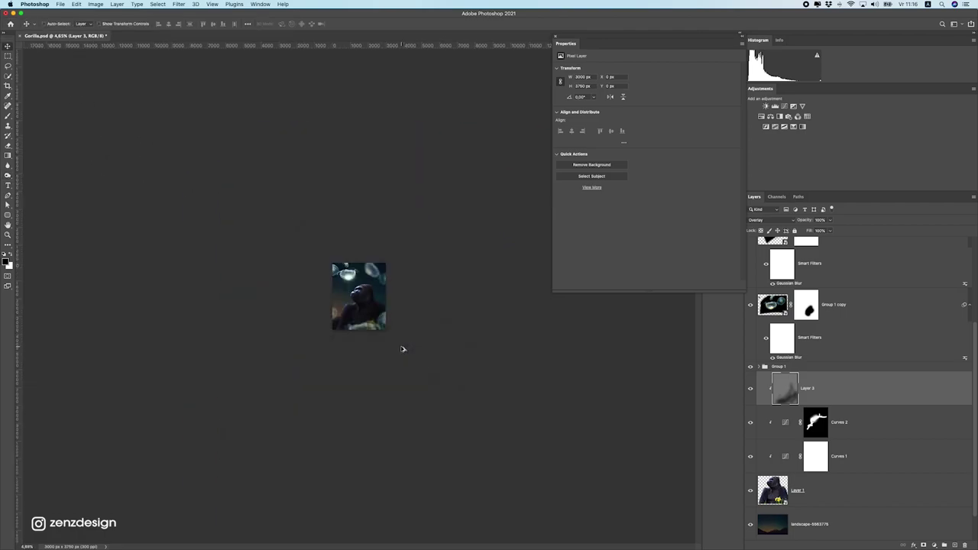
{"action": "scroll", "coordinate": [397, 341], "scroll_direction": "up", "scroll_amount": 5}
Try to reposition the blurred foreground jellyfish along the image's lower edge, and undo the move.
{"action": "left_click", "coordinate": [406, 470], "text": "super"}
{"action": "left_click_drag", "start_coordinate": [405, 471], "coordinate": [400, 411]}
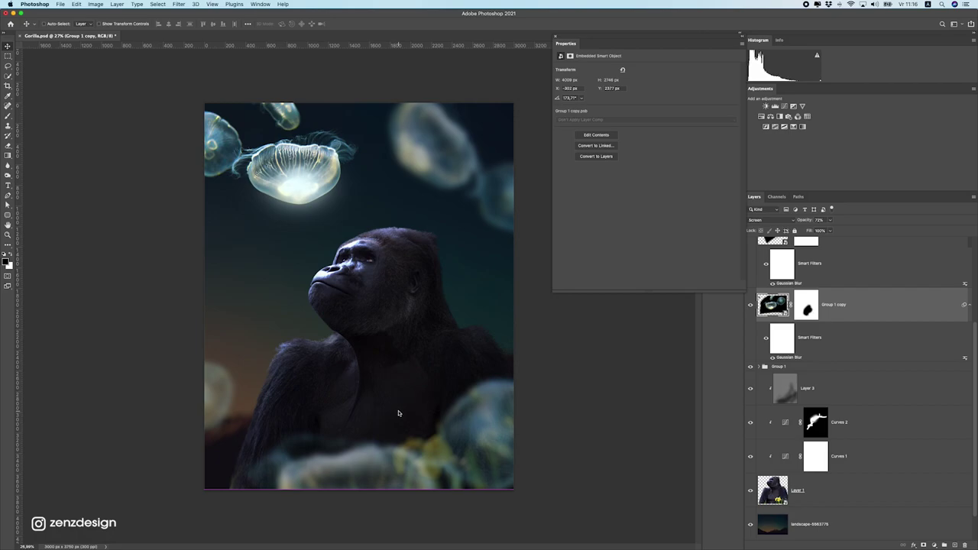
{"action": "key", "text": "super+z"}
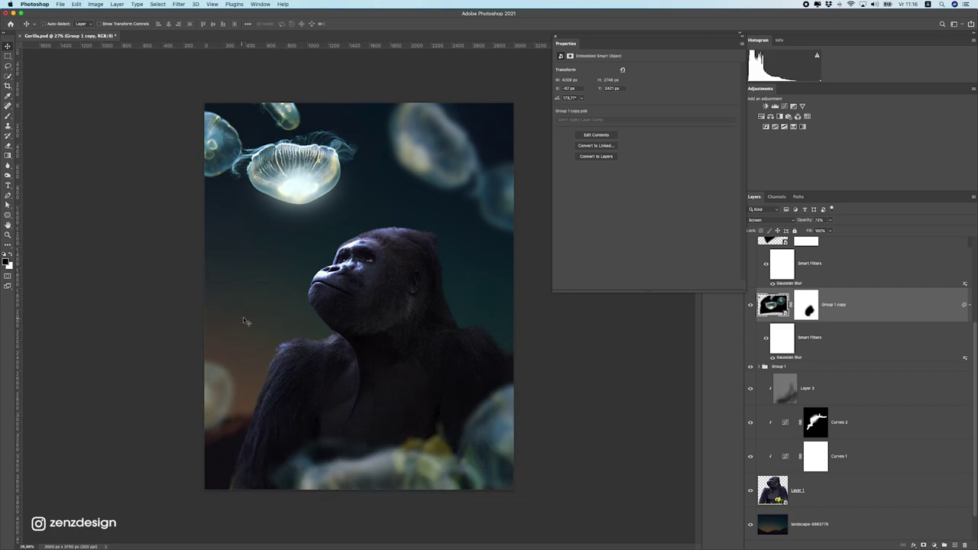
Move the blurred jellyfish beside the gorilla's shoulder upward and further into the picture.
{"action": "left_click_drag", "start_coordinate": [211, 395], "coordinate": [289, 223]}
{"action": "scroll", "coordinate": [286, 345], "scroll_direction": "up", "scroll_amount": 1}
{"action": "left_click_drag", "start_coordinate": [296, 312], "coordinate": [283, 340]}
{"action": "scroll", "coordinate": [311, 362], "scroll_direction": "down", "scroll_amount": 6}
{"action": "scroll", "coordinate": [298, 350], "scroll_direction": "up", "scroll_amount": 6}
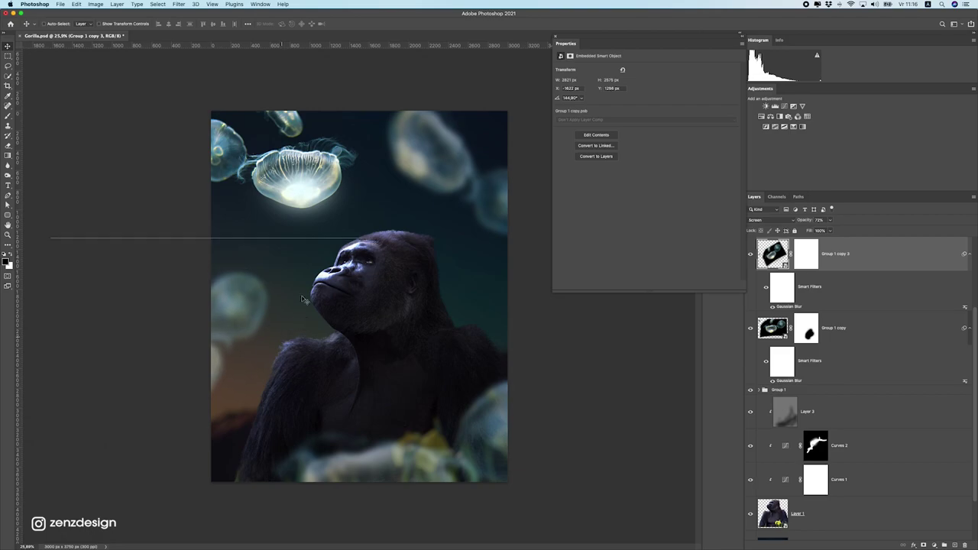
Nudge the main jellyfish's glow, add a new layer above it and set the foreground color to light blue 65caff.
{"action": "mouse_move", "coordinate": [315, 194]}
{"action": "left_mouse_down"}
{"action": "mouse_move", "coordinate": [303, 198]}
{"action": "mouse_move", "coordinate": [321, 193]}
{"action": "mouse_move", "coordinate": [308, 192]}
{"action": "left_mouse_up"}
{"action": "left_click", "coordinate": [945, 545]}
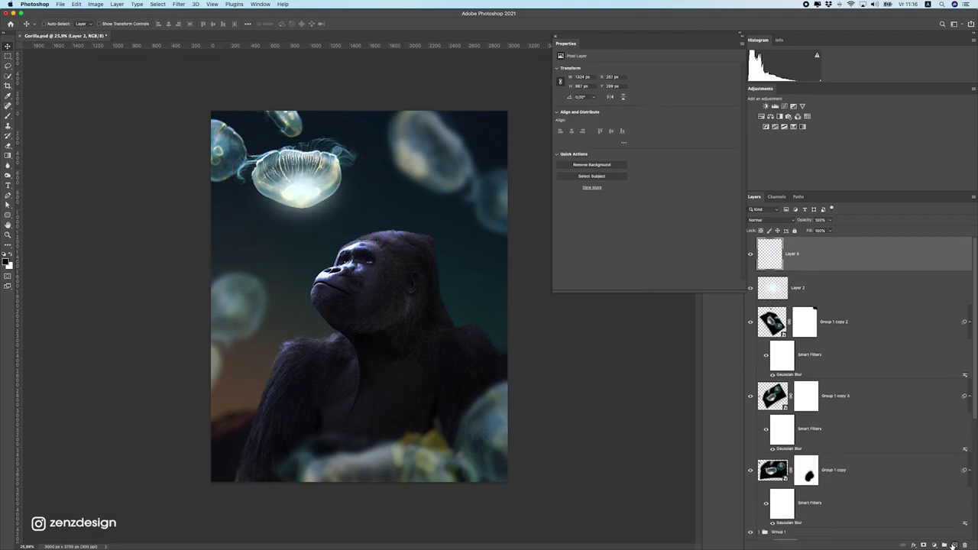
{"action": "left_click", "coordinate": [7, 115]}
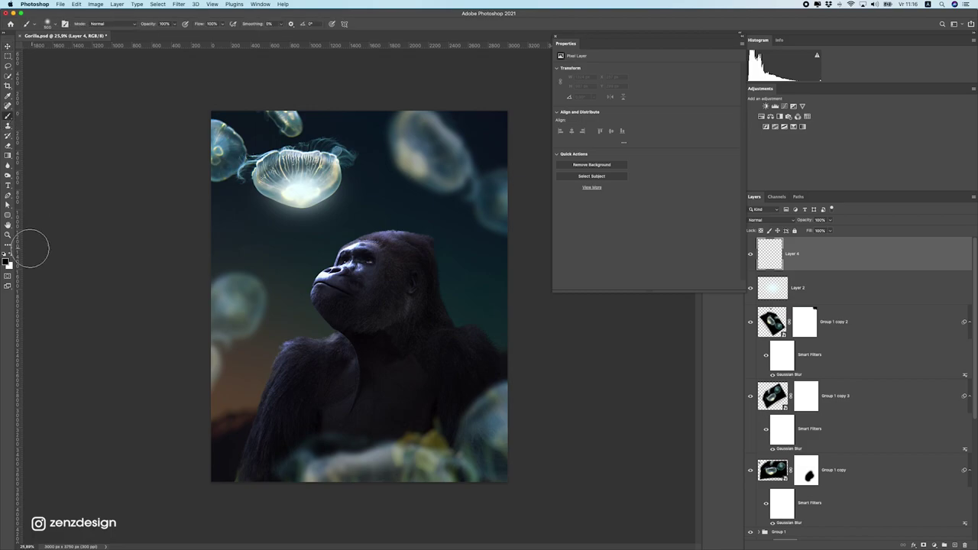
{"action": "left_click", "coordinate": [6, 261]}
{"action": "type", "text": "63f2ff"}
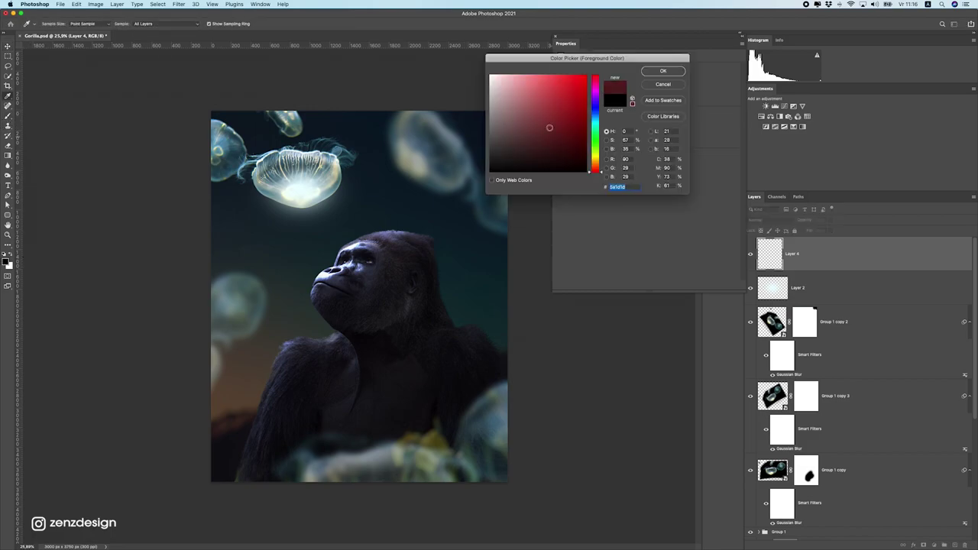
{"action": "left_click_drag", "start_coordinate": [598, 130], "coordinate": [597, 118]}
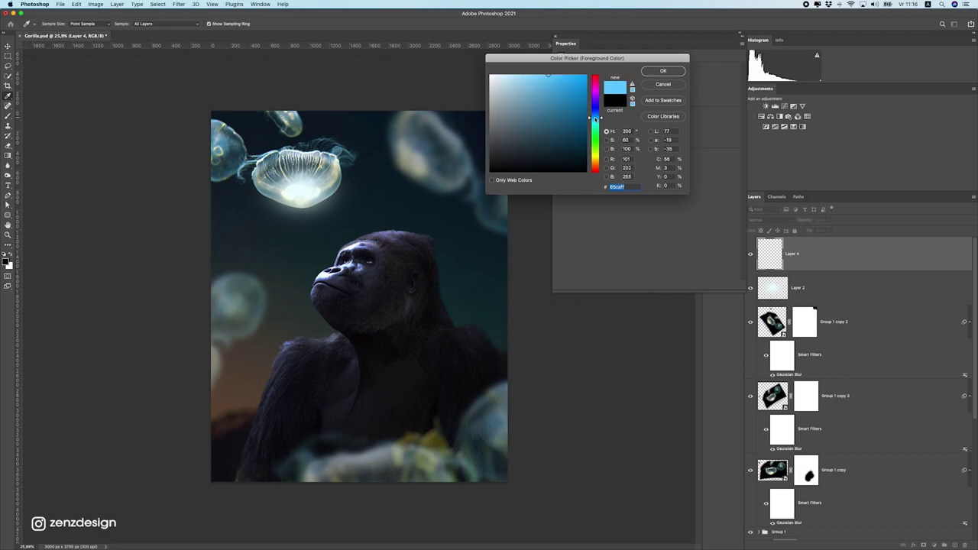
{"action": "left_click", "coordinate": [661, 72]}
Paint a soft blue spot, move it over the main jellyfish and set its layer to Overlay.
{"action": "key", "text": "b"}
{"action": "left_click", "coordinate": [352, 264]}
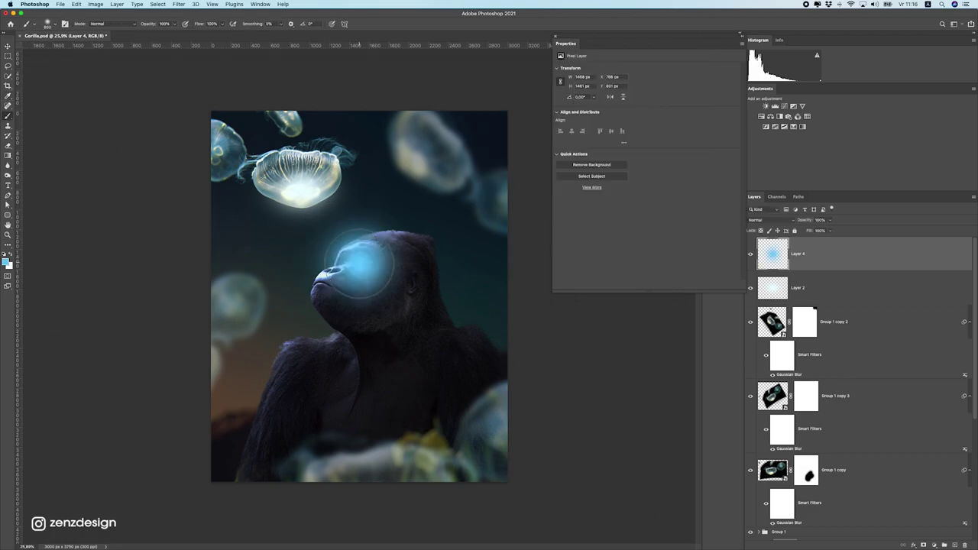
{"action": "key", "text": "v"}
{"action": "left_click_drag", "start_coordinate": [405, 281], "coordinate": [353, 202]}
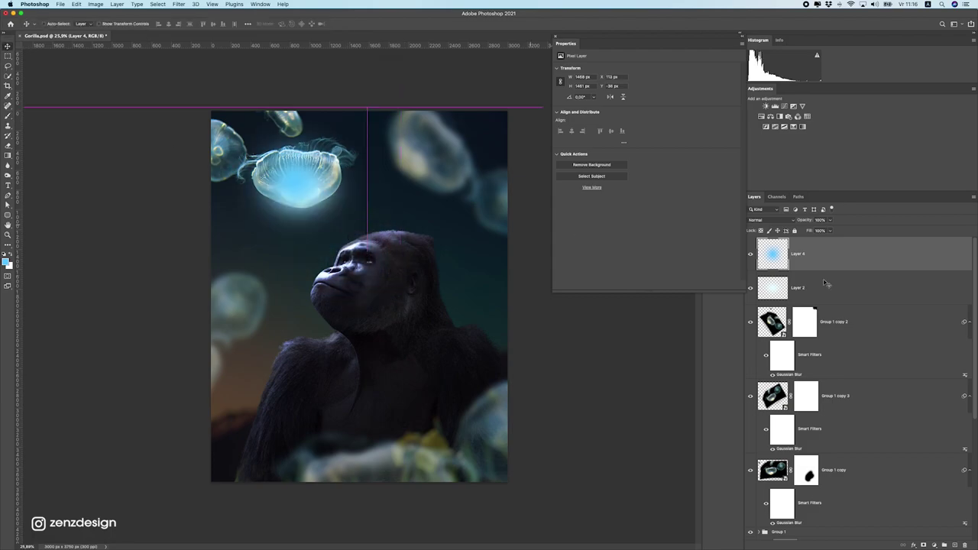
{"action": "left_click", "coordinate": [765, 221]}
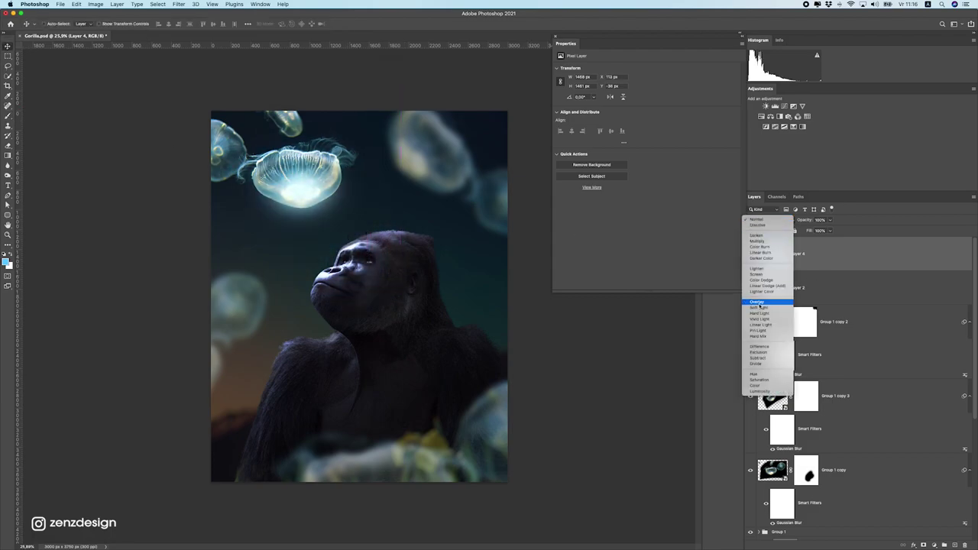
{"action": "left_click", "coordinate": [758, 303]}
Center the blue glow on the main jellyfish and scale it to about 153% with Free Transform.
{"action": "left_click_drag", "start_coordinate": [306, 191], "coordinate": [442, 295]}
{"action": "key", "text": "ctrl+t"}
{"action": "mouse_move", "coordinate": [373, 195]}
{"action": "left_mouse_down"}
{"action": "mouse_move", "coordinate": [361, 230]}
{"action": "mouse_move", "coordinate": [359, 204]}
{"action": "left_mouse_up"}
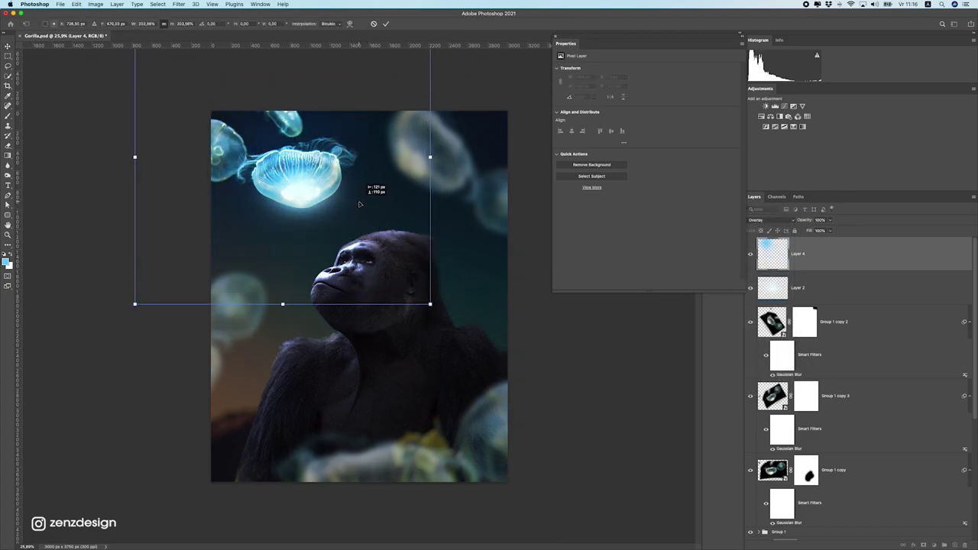
{"action": "left_click_drag", "start_coordinate": [429, 304], "coordinate": [393, 265]}
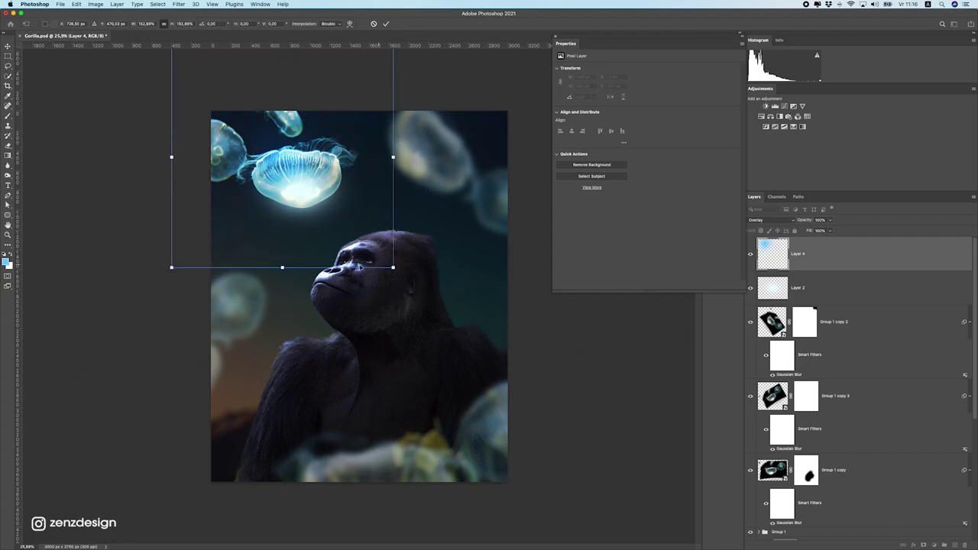
{"action": "scroll", "coordinate": [359, 269], "scroll_direction": "down", "scroll_amount": 3}
{"action": "key", "text": "Return"}
{"action": "scroll", "coordinate": [359, 270], "scroll_direction": "up", "scroll_amount": 3}
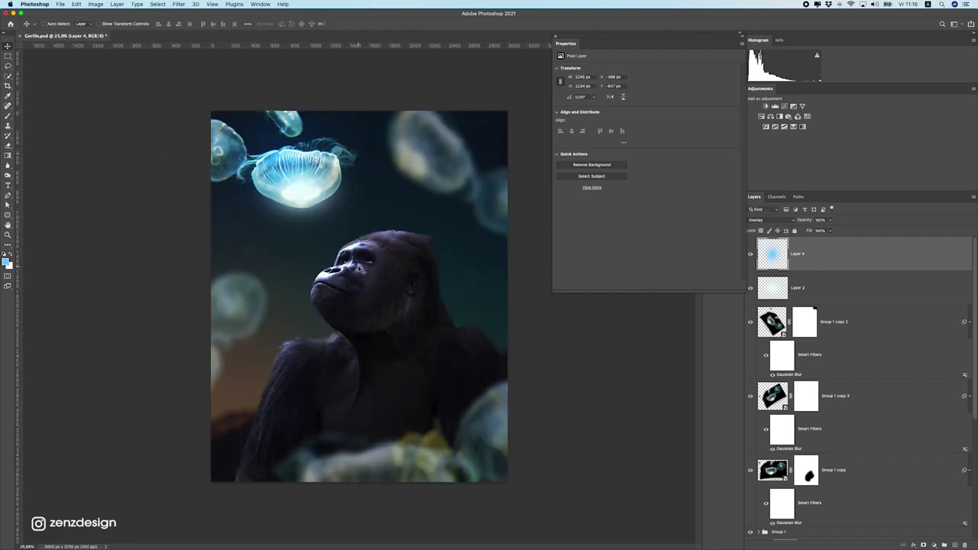
Duplicate the blue glow twice, placing one copy over the upper blurred jellyfish and the other over the one beside the gorilla.
{"action": "key", "text": "ctrl+j"}
{"action": "left_click_drag", "start_coordinate": [251, 163], "coordinate": [408, 174]}
{"action": "scroll", "coordinate": [454, 244], "scroll_direction": "down", "scroll_amount": 3}
{"action": "left_click_drag", "start_coordinate": [454, 243], "coordinate": [278, 306]}
{"action": "scroll", "coordinate": [459, 260], "scroll_direction": "up", "scroll_amount": 3}
{"action": "scroll", "coordinate": [284, 308], "scroll_direction": "down", "scroll_amount": 5}
{"action": "scroll", "coordinate": [282, 307], "scroll_direction": "up", "scroll_amount": 3}
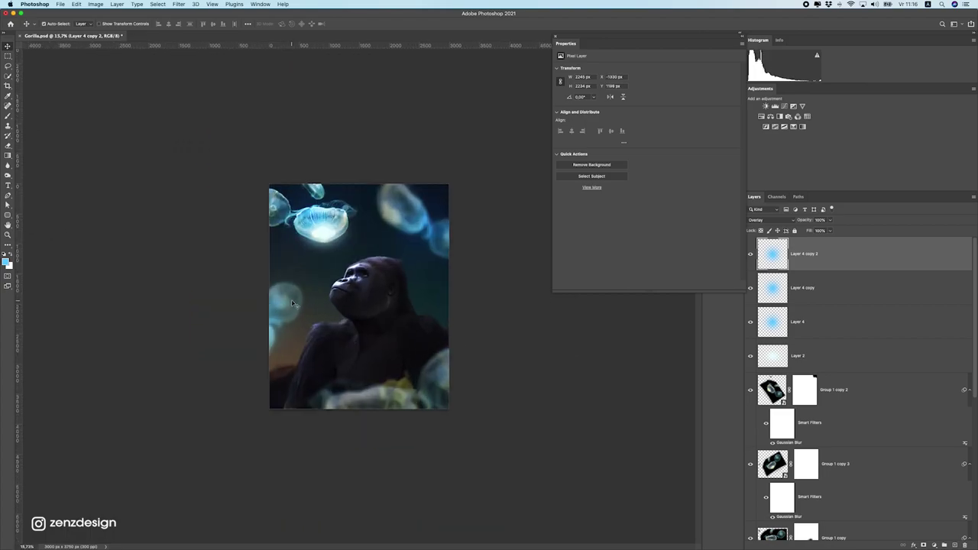
Stretch the blue glow beside the gorilla taller with Free Transform and duplicate it over the blurred foreground jellyfish.
{"action": "key", "text": "ctrl+t"}
{"action": "left_click_drag", "start_coordinate": [326, 289], "coordinate": [449, 367]}
{"action": "key", "text": "Return"}
{"action": "scroll", "coordinate": [445, 377], "scroll_direction": "down", "scroll_amount": 3}
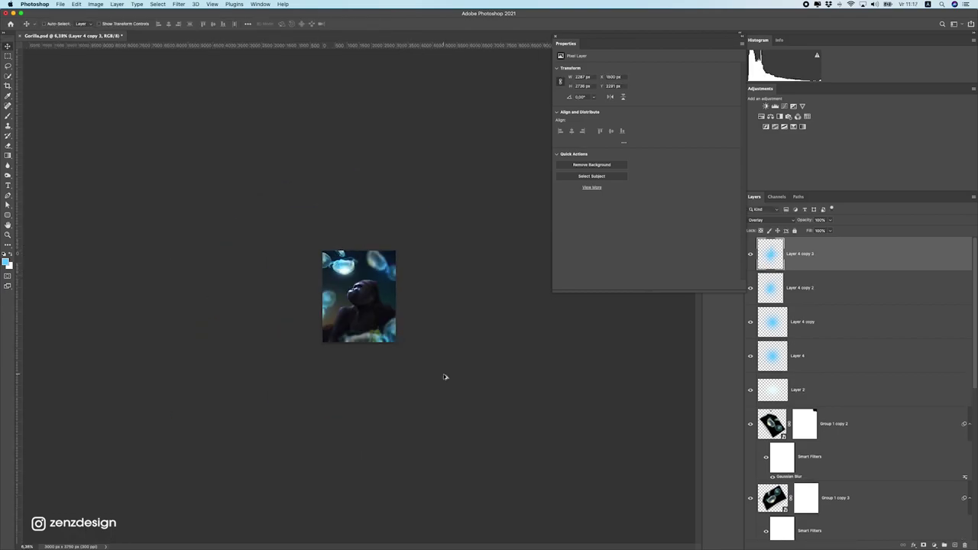
{"action": "scroll", "coordinate": [443, 373], "scroll_direction": "up", "scroll_amount": 4}
{"action": "scroll", "coordinate": [412, 359], "scroll_direction": "down", "scroll_amount": 4}
{"action": "scroll", "coordinate": [411, 355], "scroll_direction": "up", "scroll_amount": 3}
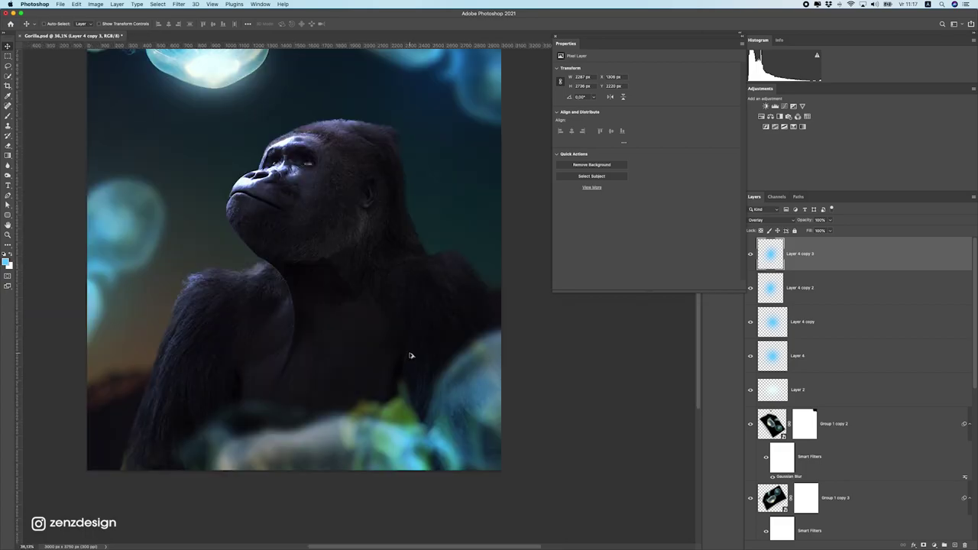
{"action": "scroll", "coordinate": [411, 356], "scroll_direction": "down", "scroll_amount": 3}
{"action": "scroll", "coordinate": [344, 279], "scroll_direction": "up", "scroll_amount": 3}
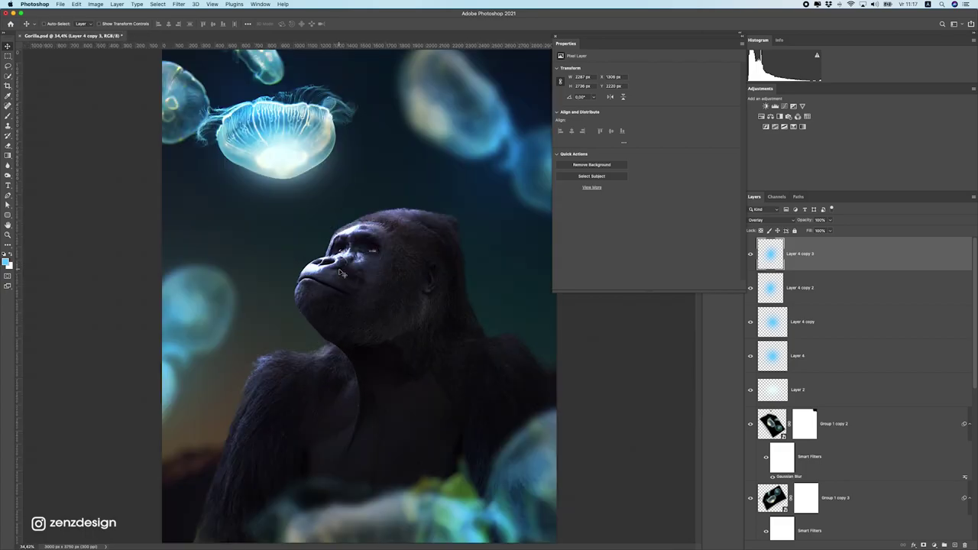
{"action": "left_click", "coordinate": [275, 167], "text": "super"}
{"action": "left_click_drag", "start_coordinate": [301, 181], "coordinate": [406, 141]}
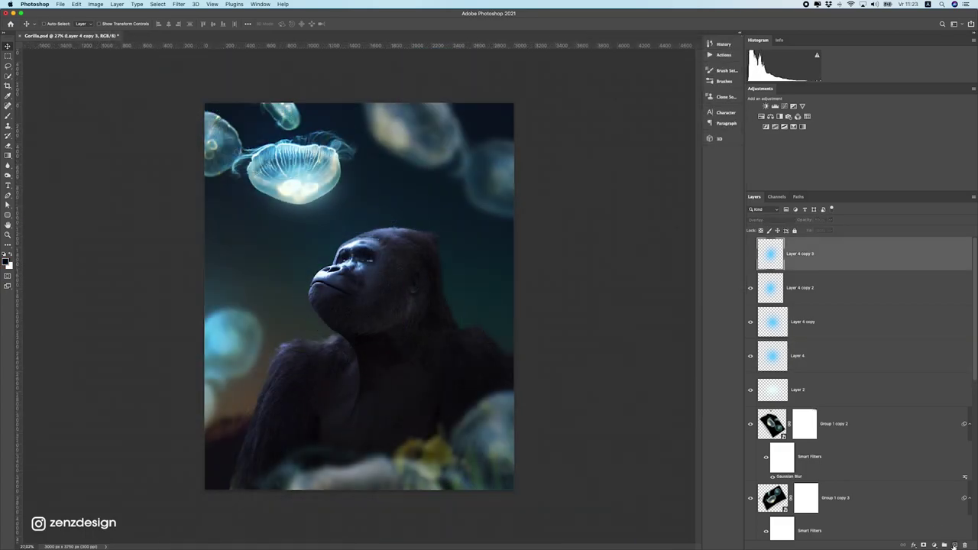
Add a new layer on top of the stack and choose the ground02 mist brush for painting.
{"action": "key", "text": "ctrl+shift+alt+n"}
{"action": "left_click", "coordinate": [8, 117]}
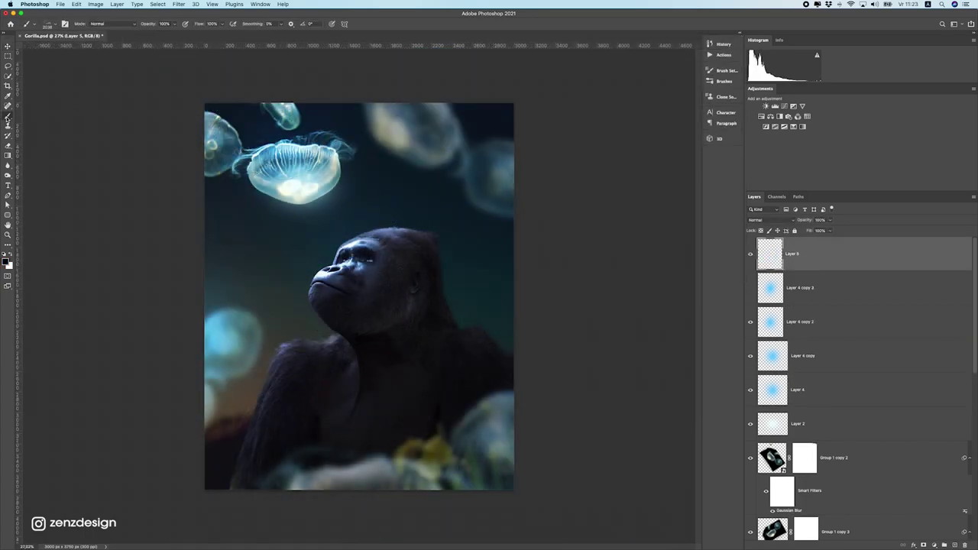
{"action": "left_click", "coordinate": [52, 24]}
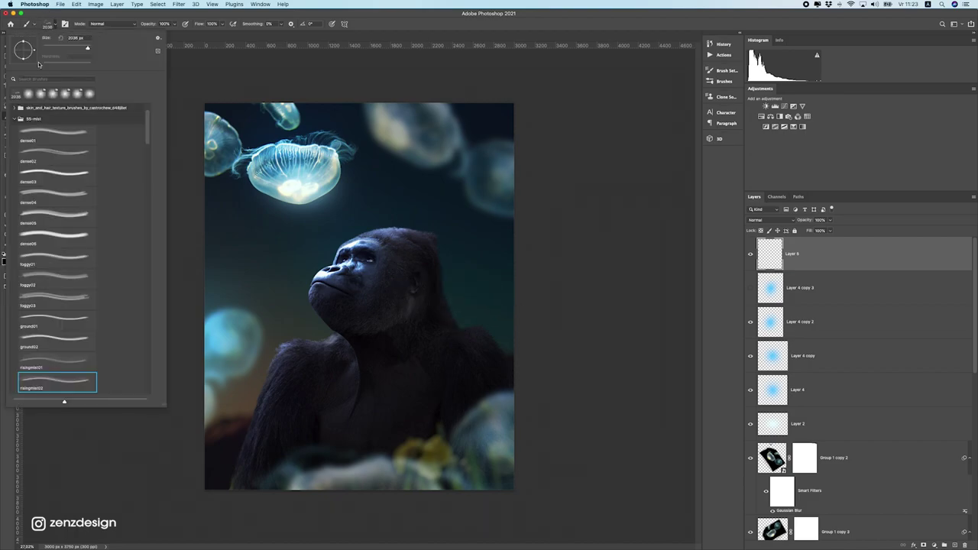
{"action": "scroll", "coordinate": [67, 298], "scroll_direction": "down", "scroll_amount": 3}
{"action": "left_click", "coordinate": [64, 271]}
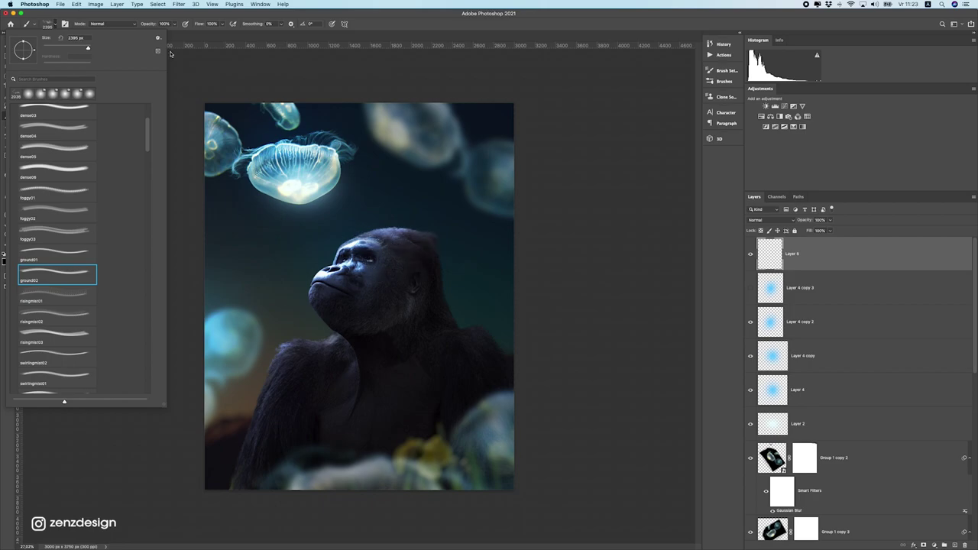
{"action": "left_click", "coordinate": [193, 15]}
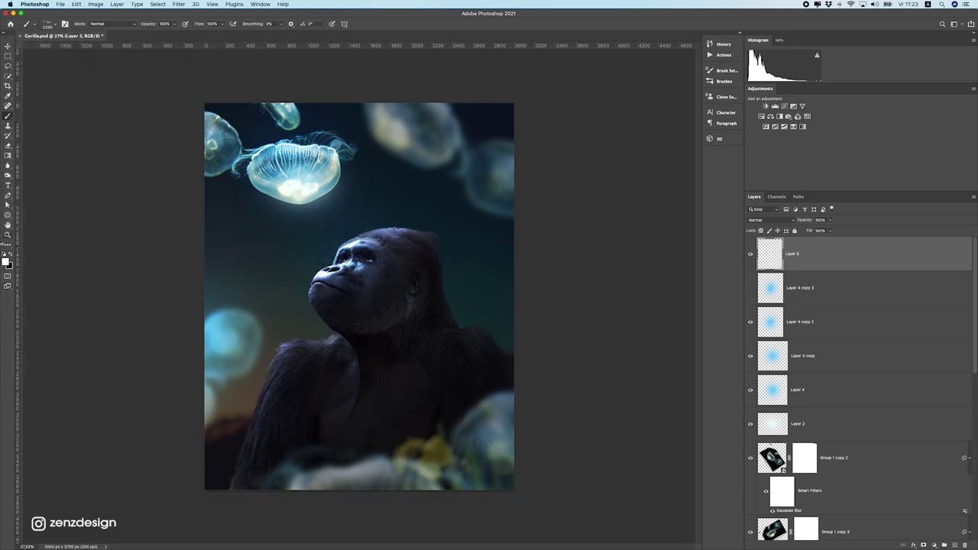
Set the foreground color to a very pale tint and stamp a patch of mist across the gorilla's upper chest.
{"action": "left_click", "coordinate": [5, 263]}
{"action": "left_click", "coordinate": [595, 123]}
{"action": "mouse_move", "coordinate": [497, 90]}
{"action": "left_mouse_down"}
{"action": "mouse_move", "coordinate": [517, 72]}
{"action": "mouse_move", "coordinate": [501, 69]}
{"action": "left_mouse_up"}
{"action": "key", "text": "Return"}
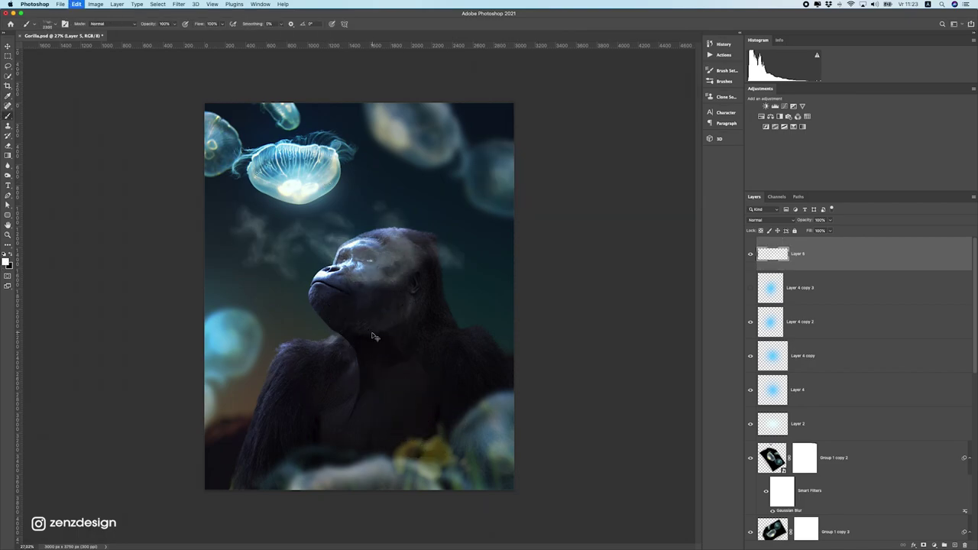
{"action": "left_click", "coordinate": [395, 359]}
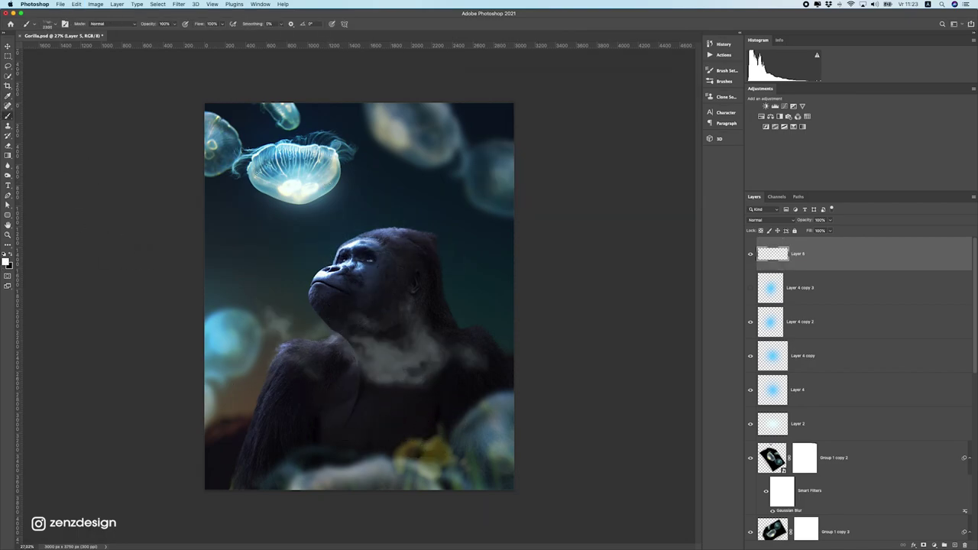
Move the mist to the top of the image, enlarge it to about 258% with Free Transform and duplicate the layer.
{"action": "left_click", "coordinate": [8, 48]}
{"action": "left_click_drag", "start_coordinate": [352, 345], "coordinate": [349, 148]}
{"action": "key", "text": "super+t"}
{"action": "left_click_drag", "start_coordinate": [495, 193], "coordinate": [644, 389]}
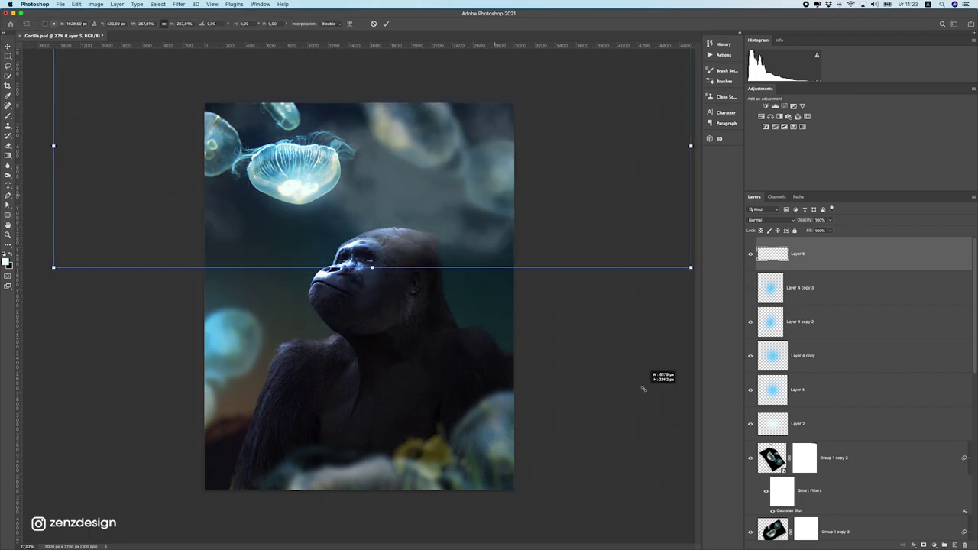
{"action": "left_click_drag", "start_coordinate": [385, 192], "coordinate": [491, 214]}
{"action": "key", "text": "Return"}
{"action": "key", "text": "ctrl+j"}
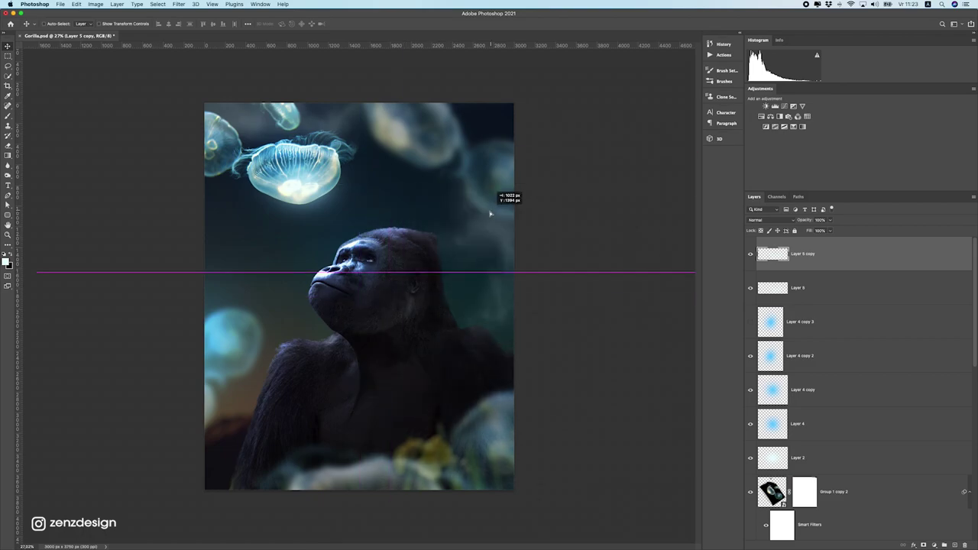
Set the area surrounding the canvas to Black.
{"action": "right_click", "coordinate": [585, 203]}
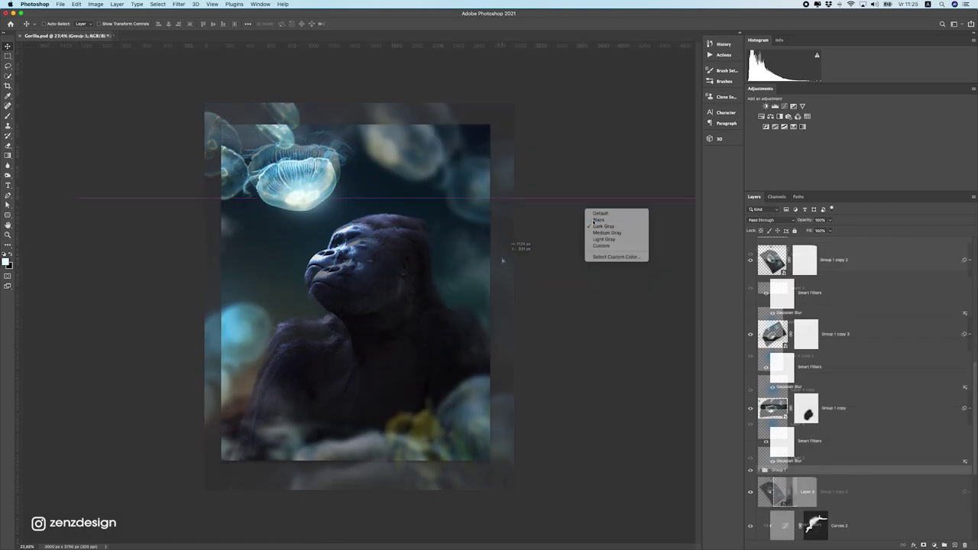
{"action": "left_click", "coordinate": [604, 217]}
{"action": "scroll", "coordinate": [436, 258], "scroll_direction": "up", "scroll_amount": 1}
{"action": "scroll", "coordinate": [397, 264], "scroll_direction": "down", "scroll_amount": 5}
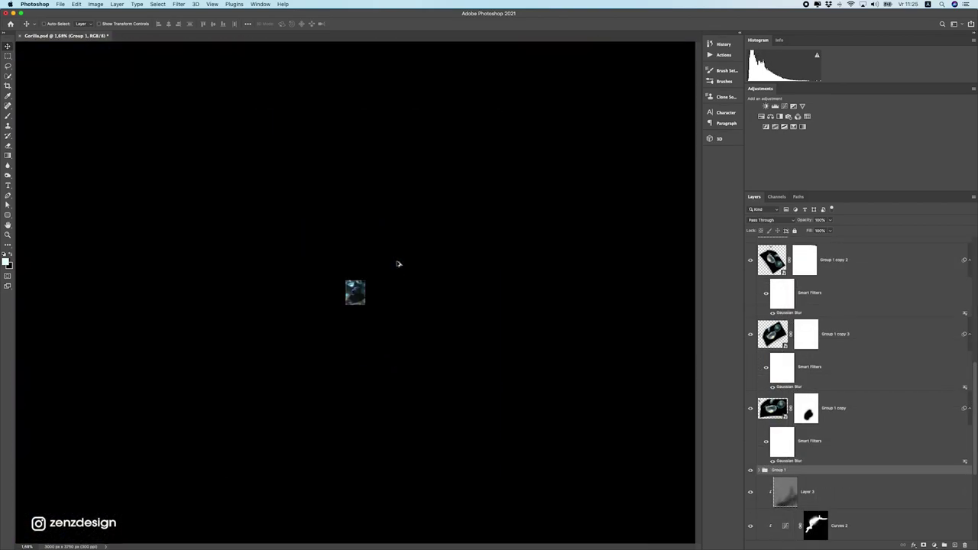
{"action": "scroll", "coordinate": [398, 264], "scroll_direction": "up", "scroll_amount": 5}
{"action": "scroll", "coordinate": [795, 328], "scroll_direction": "up", "scroll_amount": 6}
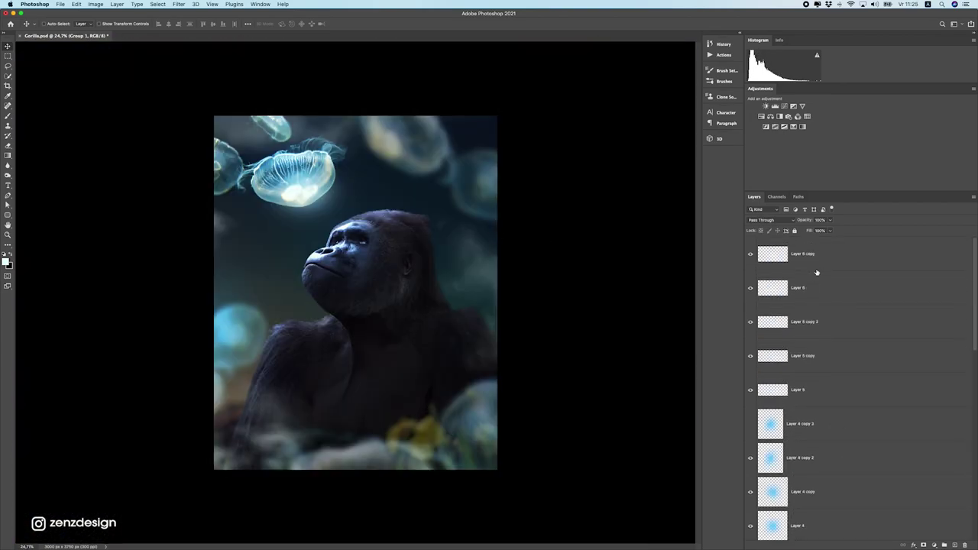
Stamp all visible layers onto a new top layer and convert it to a Smart Object.
{"action": "left_click", "coordinate": [822, 260]}
{"action": "left_click", "coordinate": [955, 546]}
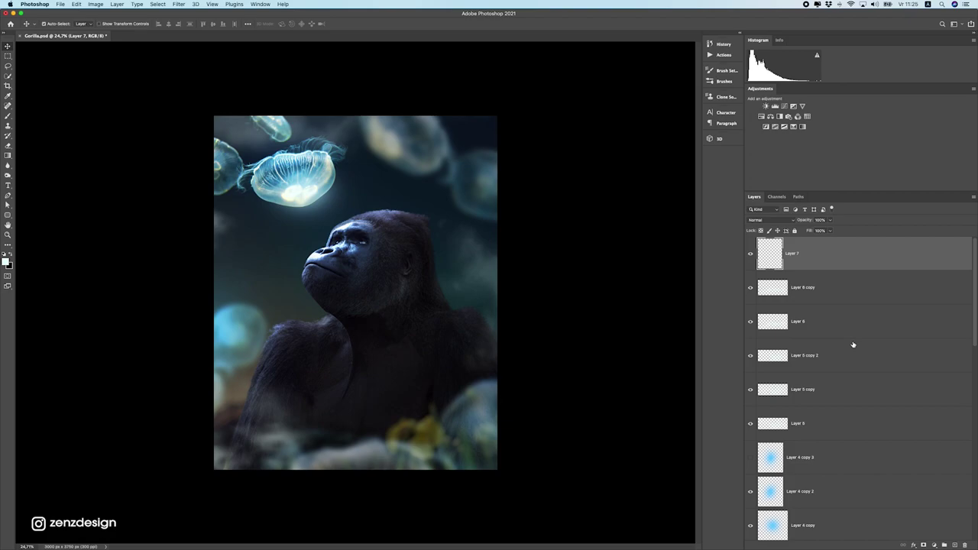
{"action": "key", "text": "super+alt+shift+e"}
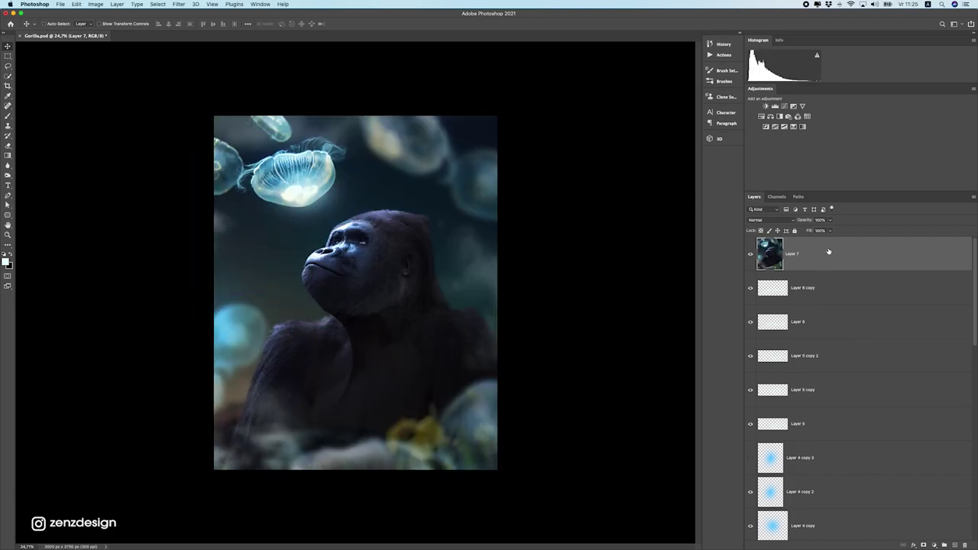
{"action": "right_click", "coordinate": [807, 253]}
{"action": "left_click", "coordinate": [842, 324]}
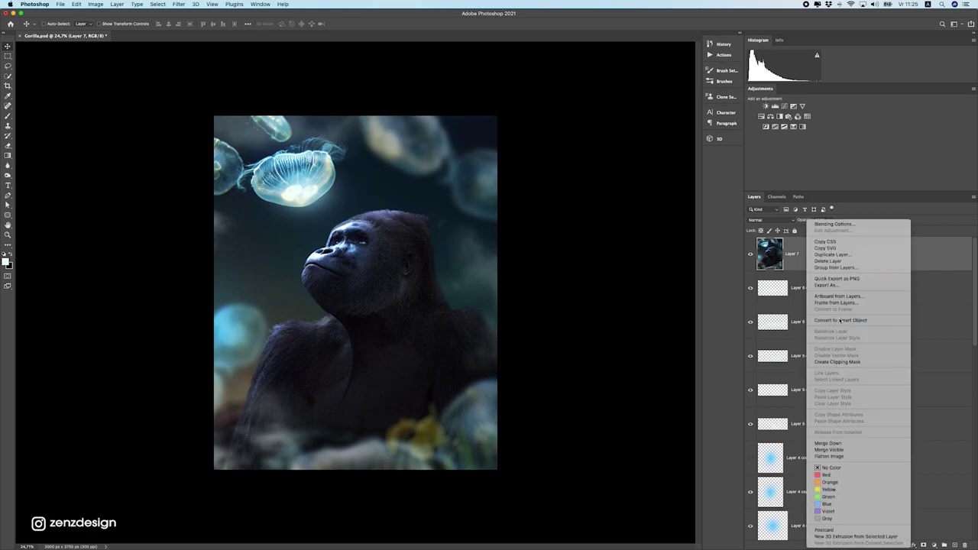
Open the Camera Raw Filter and set Exposure to -0.30, Contrast to -2, Highlights to +11, Shadows to about -16 and Whites to +23.
{"action": "left_click", "coordinate": [160, 4]}
{"action": "mouse_move", "coordinate": [179, 4]}
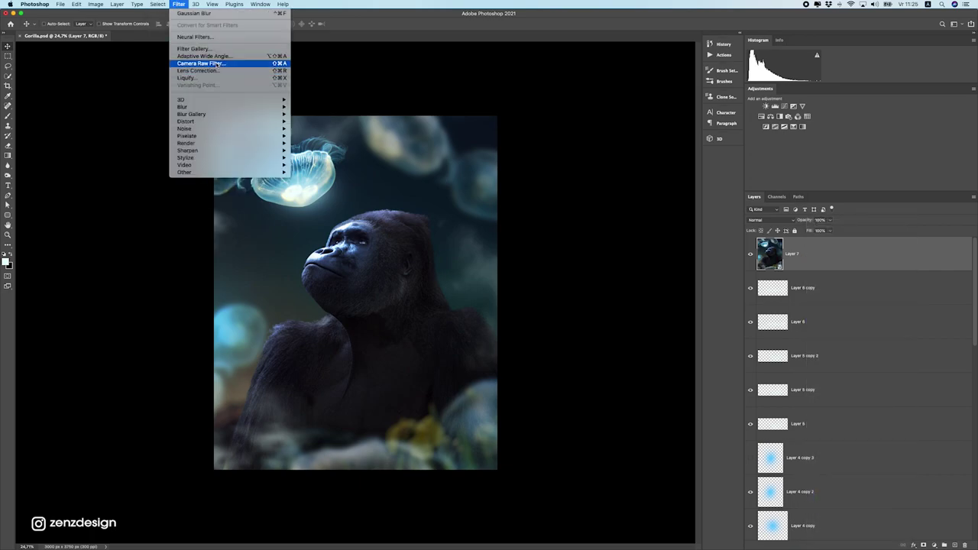
{"action": "left_click", "coordinate": [195, 65]}
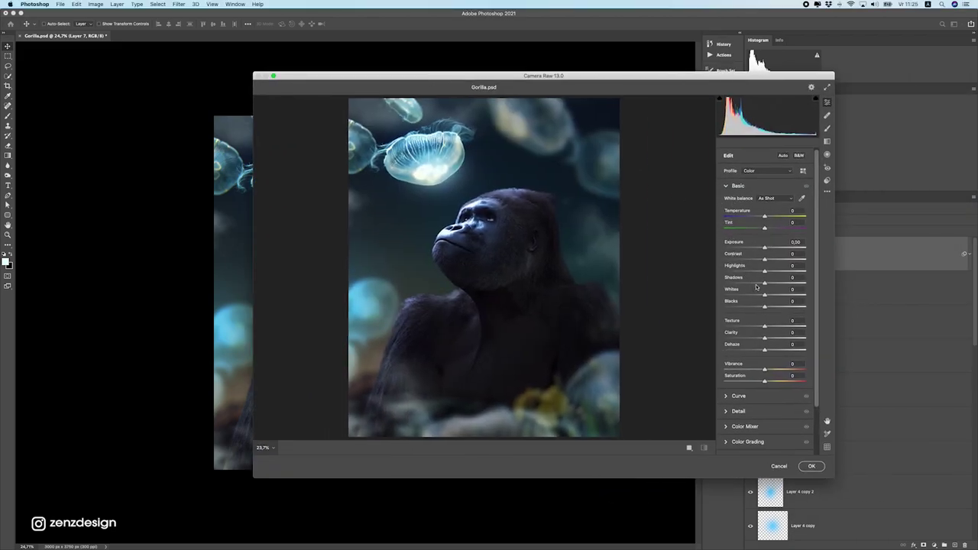
{"action": "left_click_drag", "start_coordinate": [766, 259], "coordinate": [777, 299]}
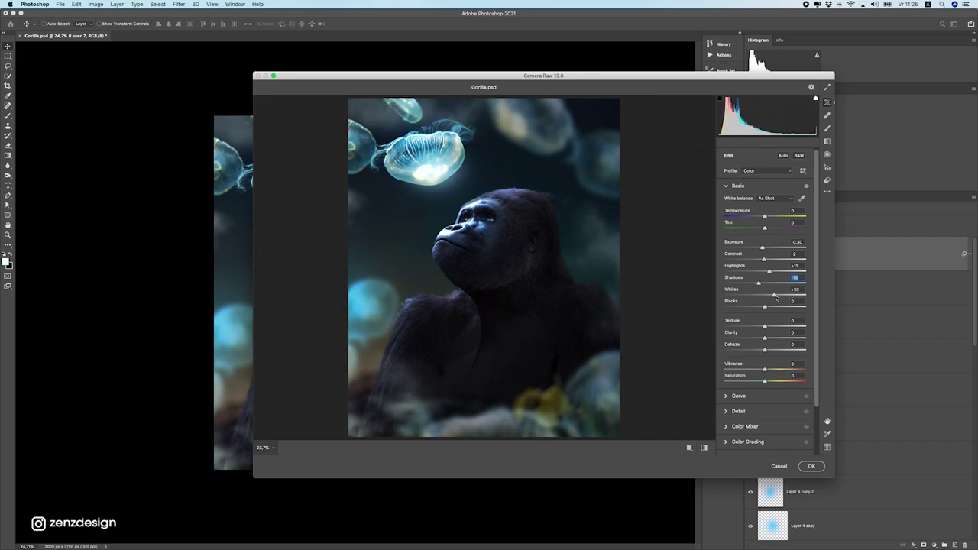
Set Blacks to +8, Texture to -40 and Clarity to about +46, and reset Dehaze and Vibrance to 0.
{"action": "left_click_drag", "start_coordinate": [765, 306], "coordinate": [784, 340]}
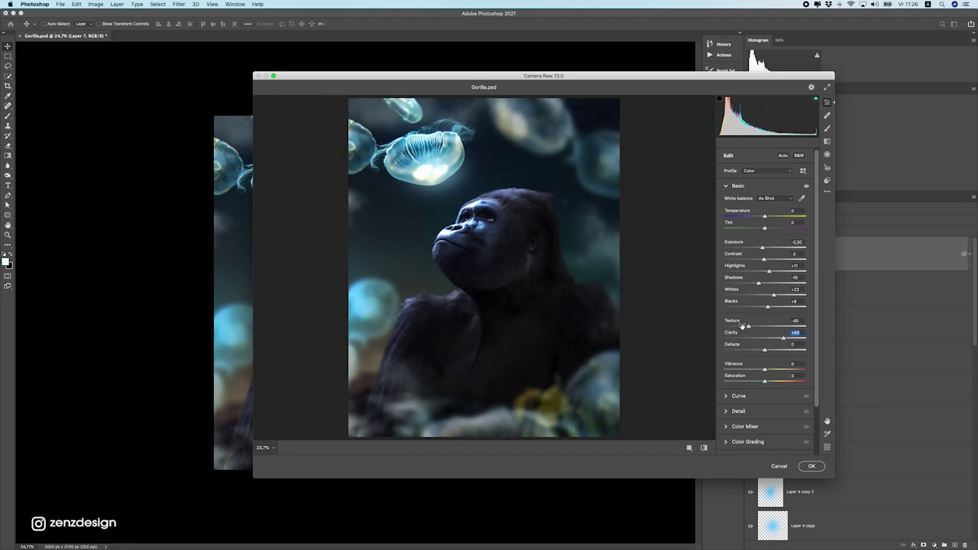
{"action": "left_click", "coordinate": [749, 327]}
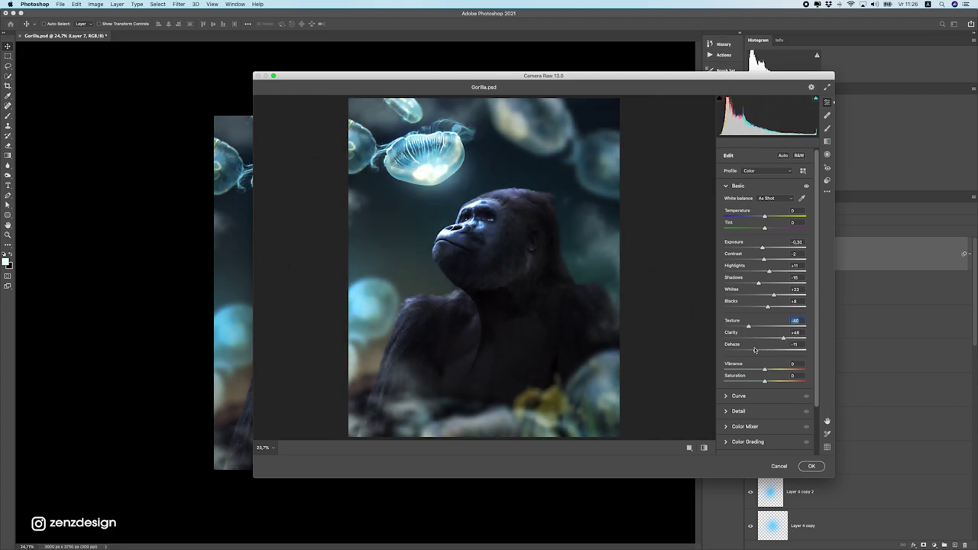
{"action": "double_click", "coordinate": [771, 351]}
{"action": "left_click_drag", "start_coordinate": [766, 371], "coordinate": [778, 372]}
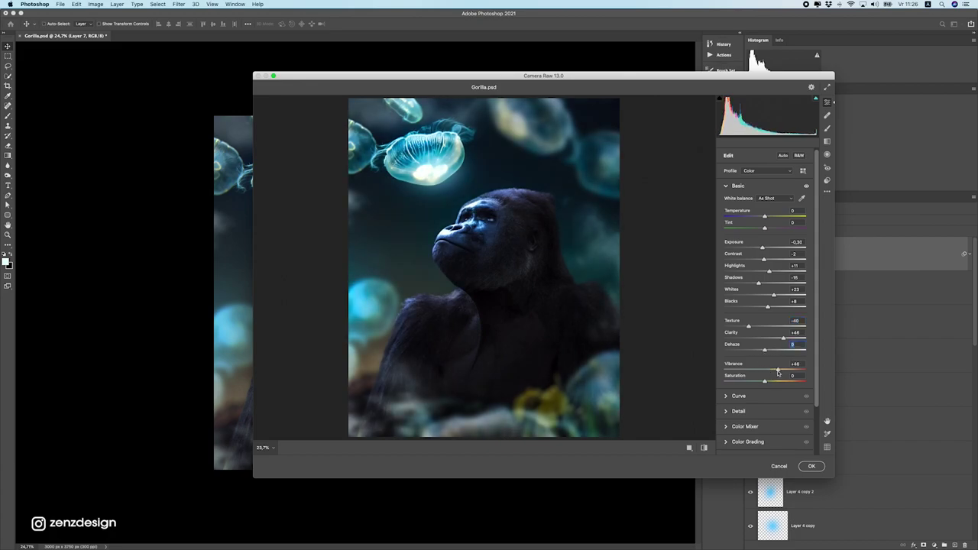
{"action": "double_click", "coordinate": [777, 372]}
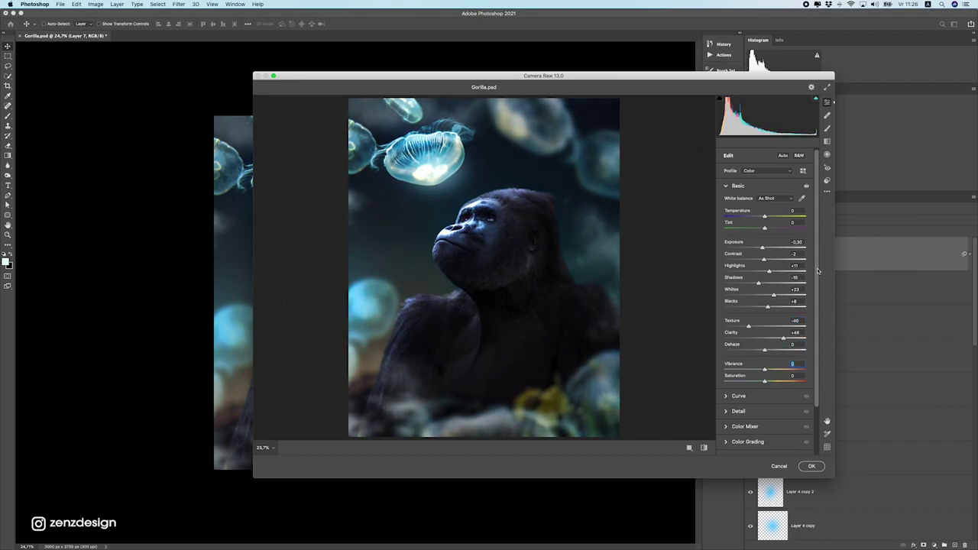
Increase the Sharpening amount in the Camera Raw Detail settings.
{"action": "scroll", "coordinate": [818, 271], "scroll_direction": "down", "scroll_amount": 3}
{"action": "left_click", "coordinate": [739, 356]}
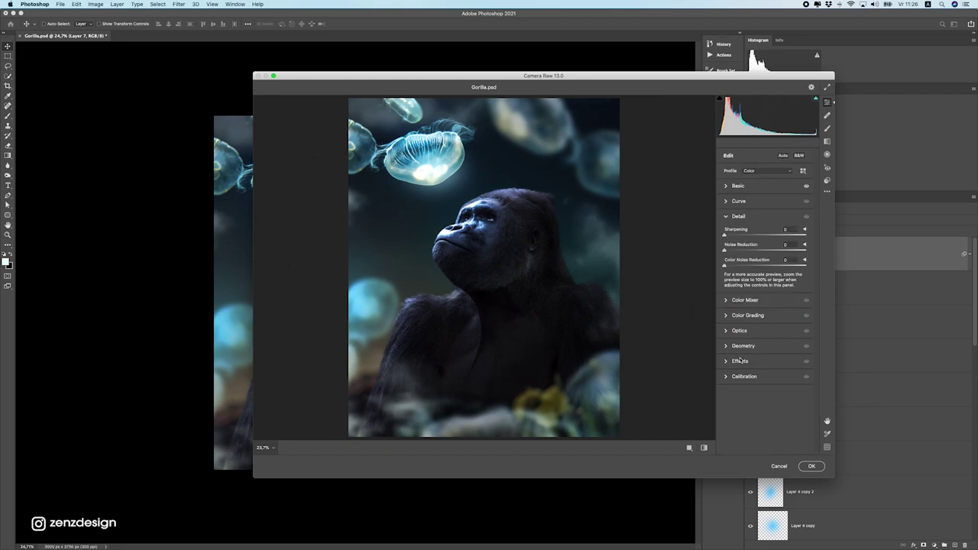
{"action": "left_click_drag", "start_coordinate": [737, 231], "coordinate": [756, 237]}
Shift the Color Mixer hue of Aquas to -30 and Purples to -63, keeping Blues at 0.
{"action": "left_click", "coordinate": [751, 300]}
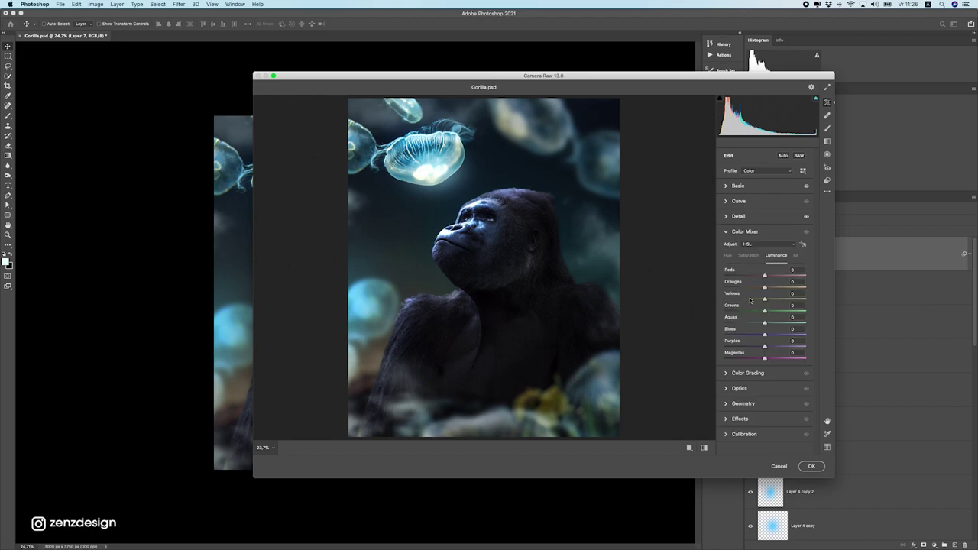
{"action": "left_click", "coordinate": [729, 255]}
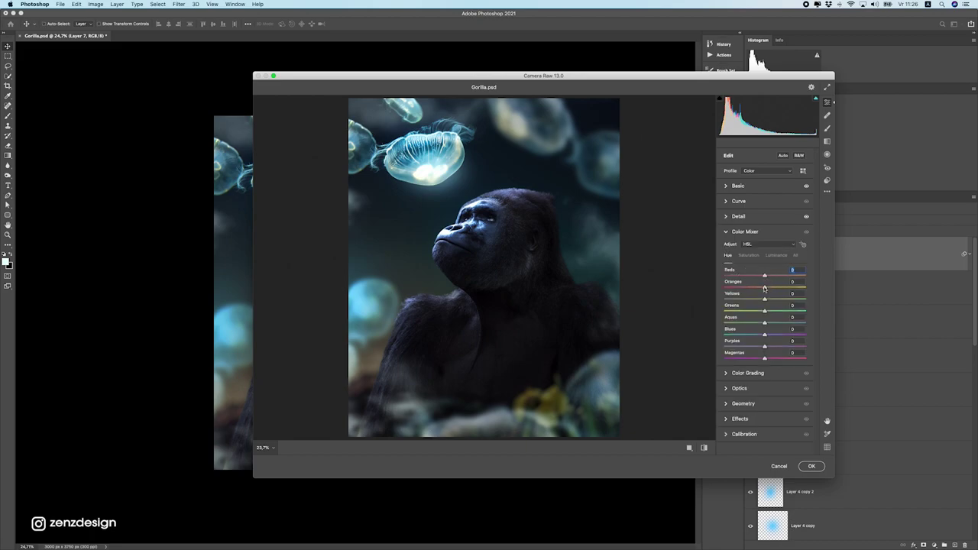
{"action": "left_click", "coordinate": [765, 289]}
{"action": "mouse_move", "coordinate": [766, 322]}
{"action": "left_mouse_down"}
{"action": "mouse_move", "coordinate": [792, 327]}
{"action": "mouse_move", "coordinate": [740, 320]}
{"action": "mouse_move", "coordinate": [788, 320]}
{"action": "mouse_move", "coordinate": [758, 316]}
{"action": "left_mouse_up"}
{"action": "left_click", "coordinate": [764, 335]}
{"action": "left_click", "coordinate": [758, 347]}
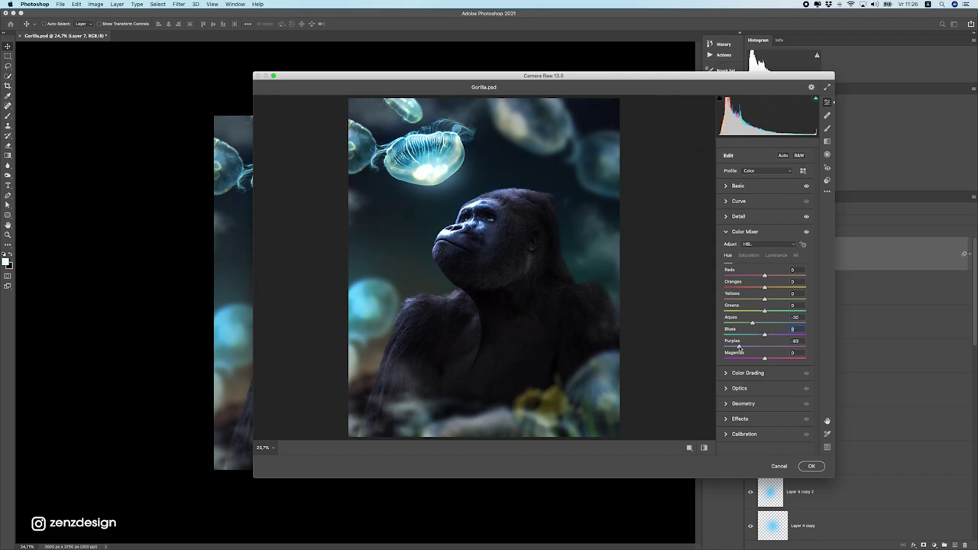
Raise the Color Mixer saturation of Aquas to about +29 and Blues to about +6.
{"action": "left_click", "coordinate": [749, 255]}
{"action": "mouse_move", "coordinate": [763, 322]}
{"action": "left_mouse_down"}
{"action": "mouse_move", "coordinate": [747, 323]}
{"action": "mouse_move", "coordinate": [789, 321]}
{"action": "mouse_move", "coordinate": [741, 335]}
{"action": "mouse_move", "coordinate": [779, 336]}
{"action": "mouse_move", "coordinate": [758, 336]}
{"action": "mouse_move", "coordinate": [769, 336]}
{"action": "left_mouse_up"}
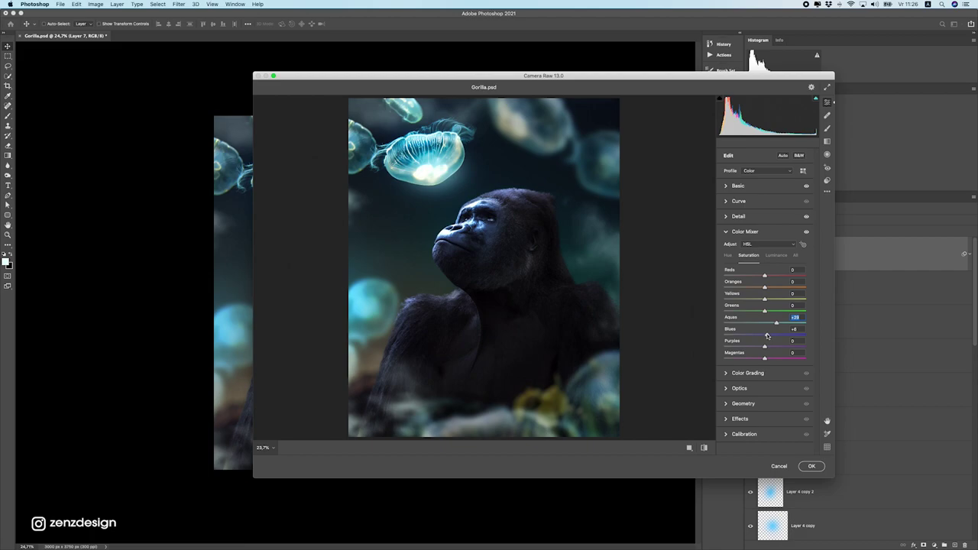
{"action": "left_click", "coordinate": [766, 336]}
Darken the image edges by setting the Optics Vignette to -78.
{"action": "left_click", "coordinate": [748, 373]}
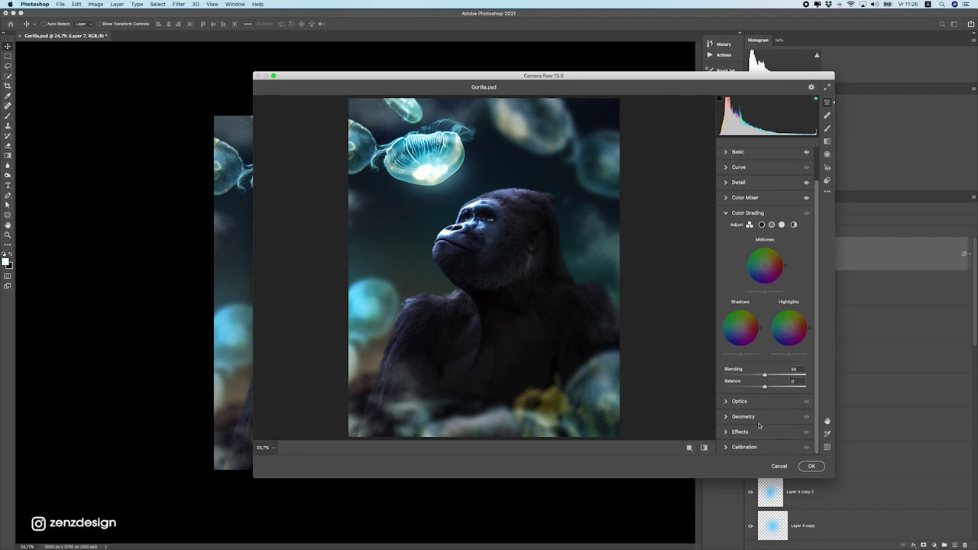
{"action": "left_click", "coordinate": [741, 432]}
{"action": "left_click", "coordinate": [741, 341]}
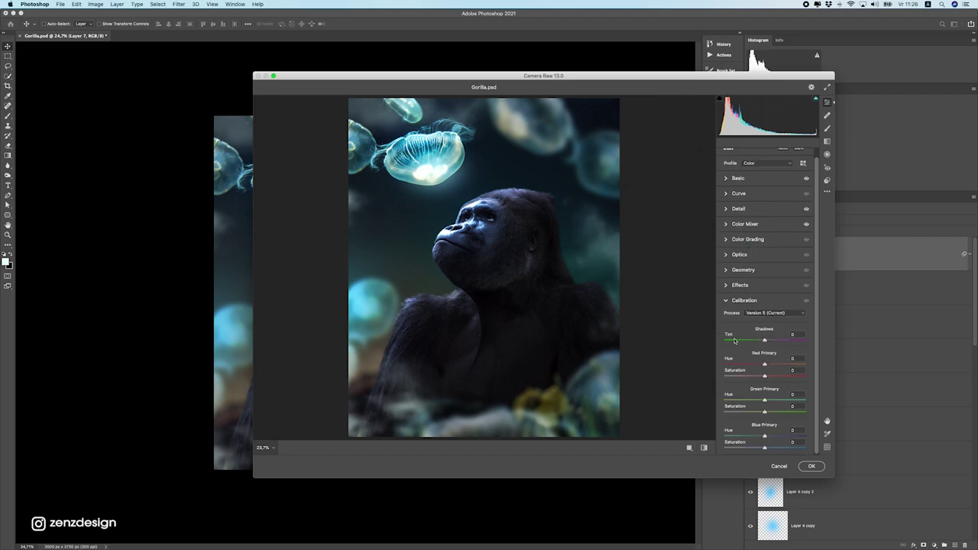
{"action": "left_click", "coordinate": [745, 270]}
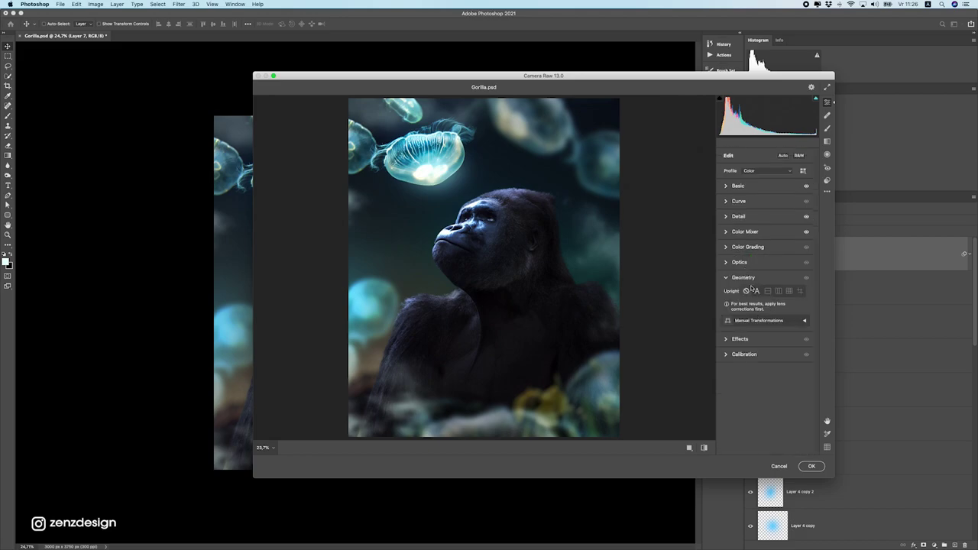
{"action": "left_click", "coordinate": [740, 262]}
{"action": "left_click_drag", "start_coordinate": [760, 296], "coordinate": [733, 293]}
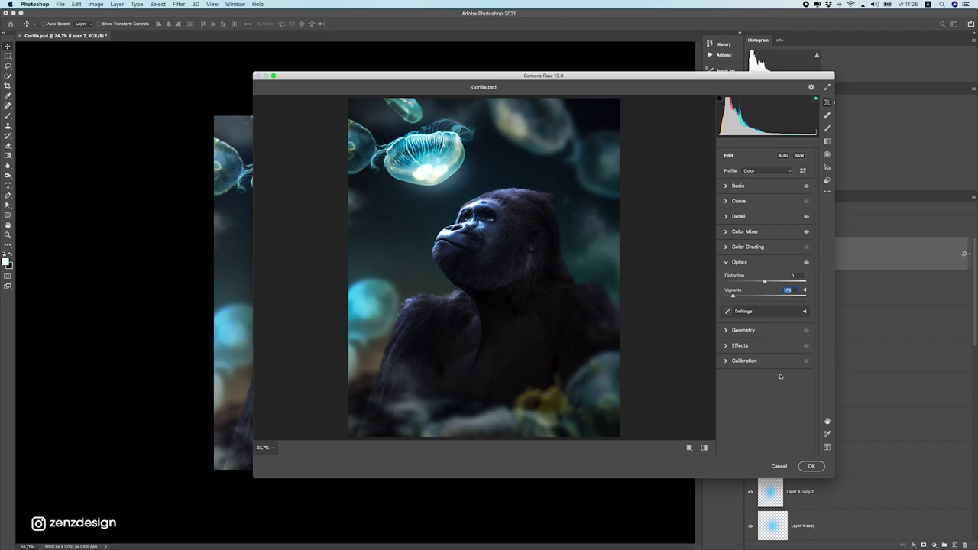
In Calibration, set Green Primary hue to -11 and saturation to +30, Blue Primary hue to -8 and saturation to -21, and Red Primary hue to +60.
{"action": "left_click", "coordinate": [746, 363]}
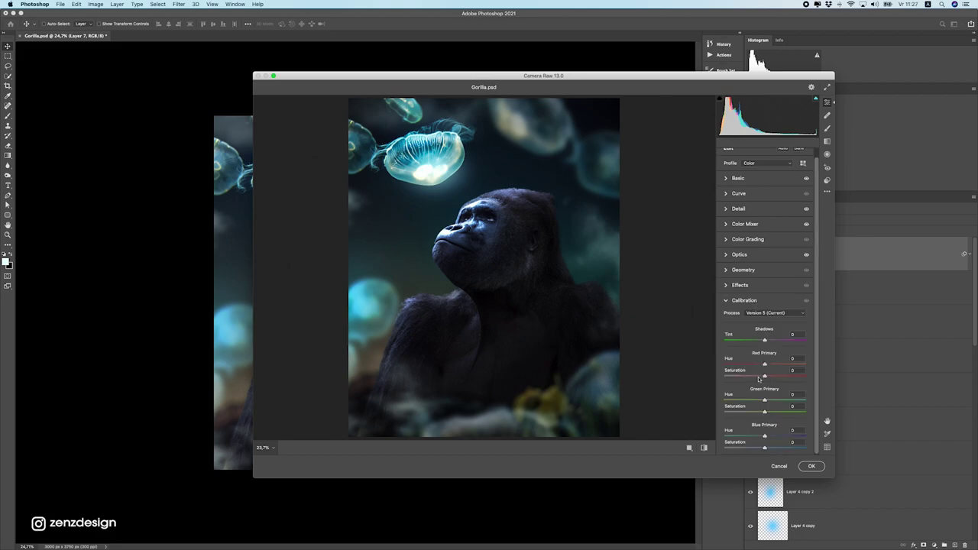
{"action": "mouse_move", "coordinate": [765, 401]}
{"action": "left_mouse_down"}
{"action": "mouse_move", "coordinate": [751, 402]}
{"action": "mouse_move", "coordinate": [799, 401]}
{"action": "mouse_move", "coordinate": [752, 402]}
{"action": "mouse_move", "coordinate": [795, 413]}
{"action": "mouse_move", "coordinate": [777, 414]}
{"action": "left_mouse_up"}
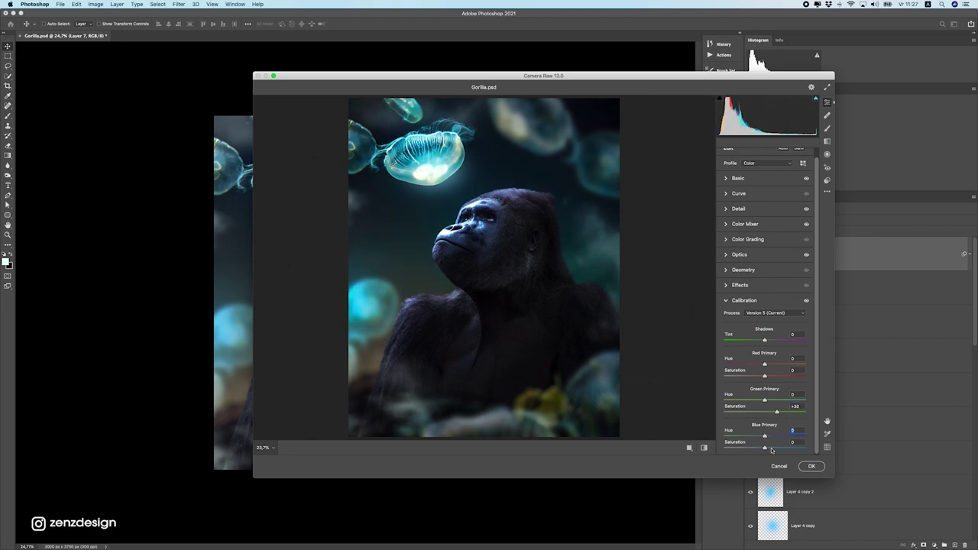
{"action": "left_click_drag", "start_coordinate": [772, 450], "coordinate": [752, 437]}
{"action": "left_click", "coordinate": [761, 437]}
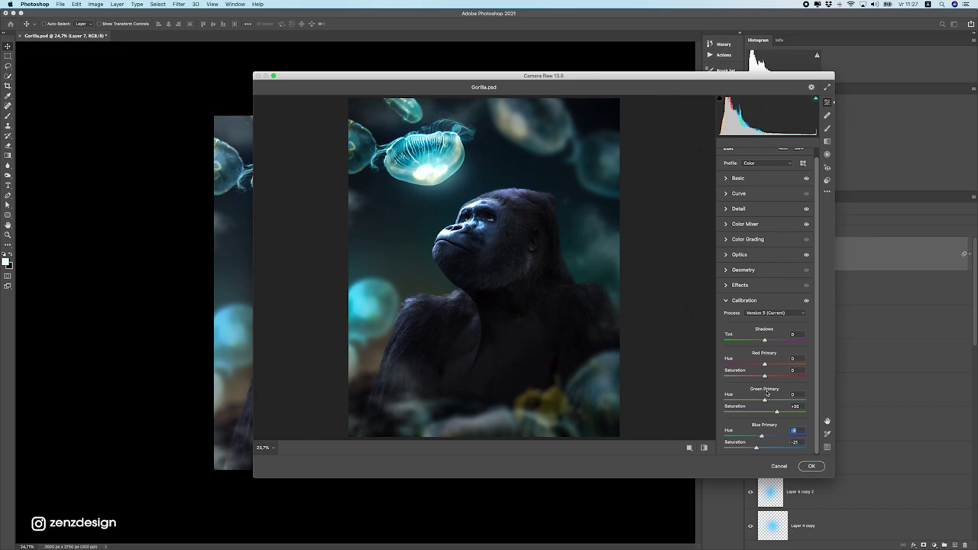
{"action": "mouse_move", "coordinate": [765, 401]}
{"action": "left_mouse_down"}
{"action": "mouse_move", "coordinate": [736, 400]}
{"action": "mouse_move", "coordinate": [759, 400]}
{"action": "left_mouse_up"}
{"action": "left_click_drag", "start_coordinate": [765, 364], "coordinate": [795, 364]}
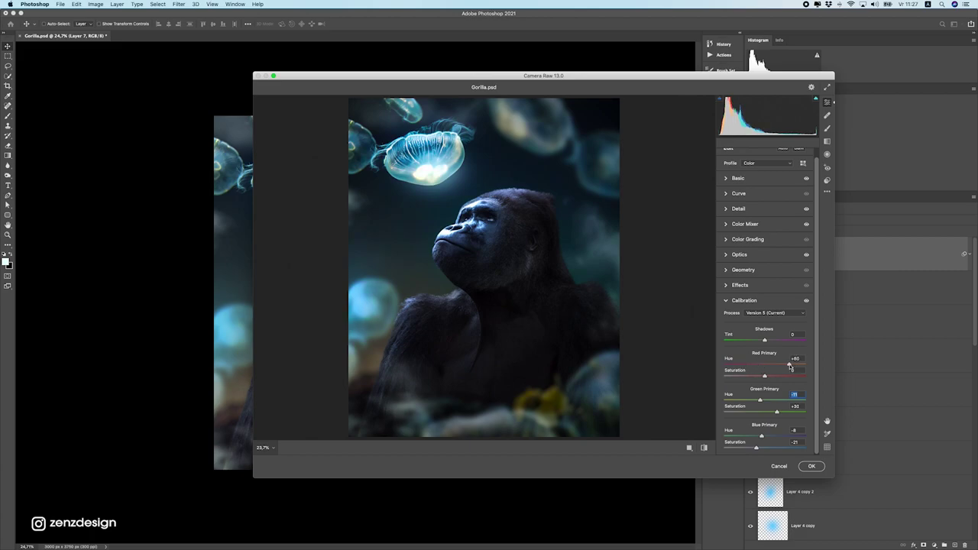
Apply the Camera Raw adjustments to Layer 7 and toggle the layer's visibility to compare the image before and after grading.
{"action": "left_click", "coordinate": [812, 467]}
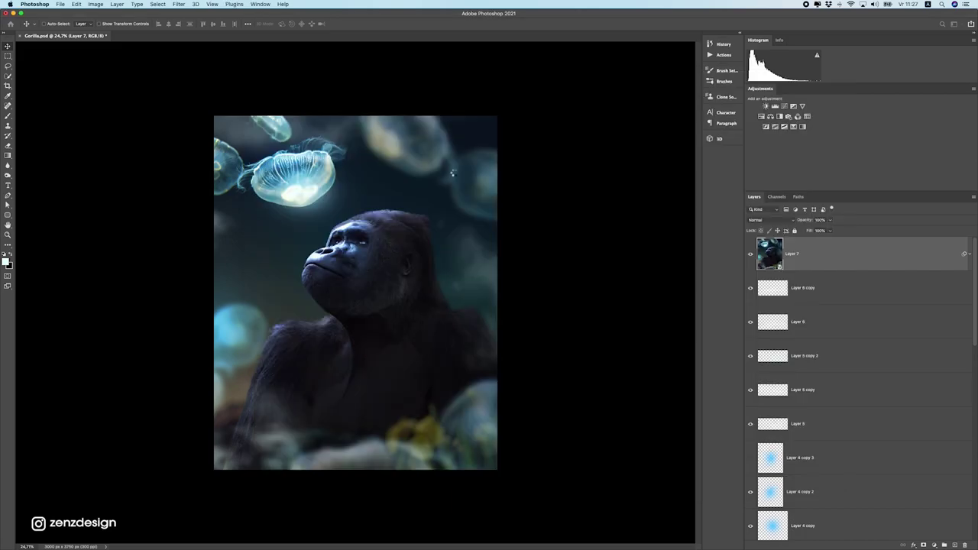
{"action": "scroll", "coordinate": [429, 281], "scroll_direction": "down", "scroll_amount": 8}
{"action": "scroll", "coordinate": [426, 294], "scroll_direction": "up", "scroll_amount": 2}
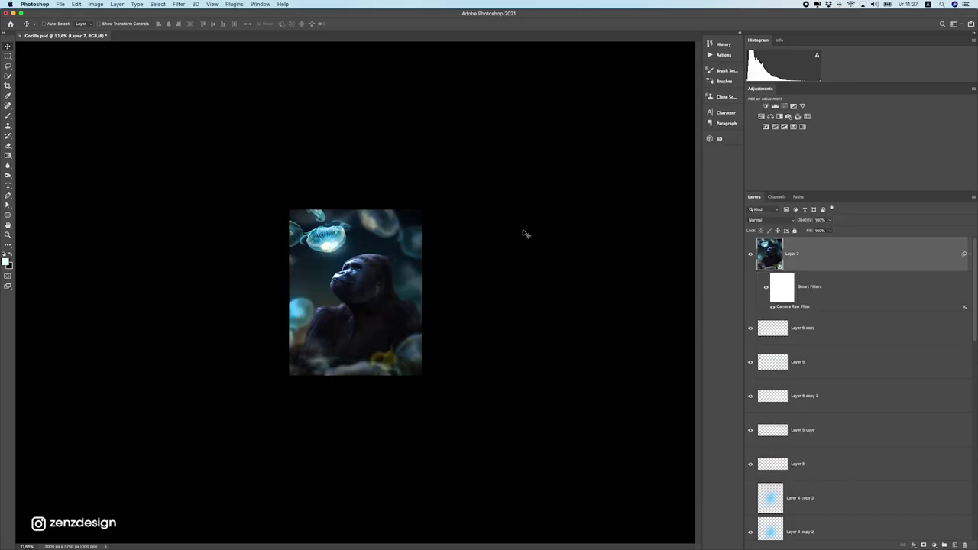
{"action": "scroll", "coordinate": [522, 229], "scroll_direction": "up", "scroll_amount": 5}
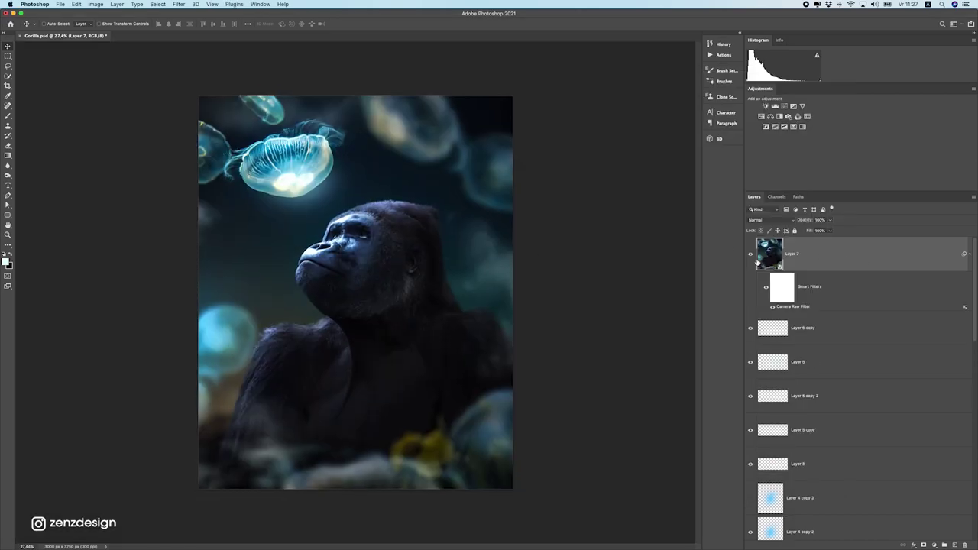
{"action": "left_click", "coordinate": [752, 255]}
{"action": "left_click", "coordinate": [752, 255]}
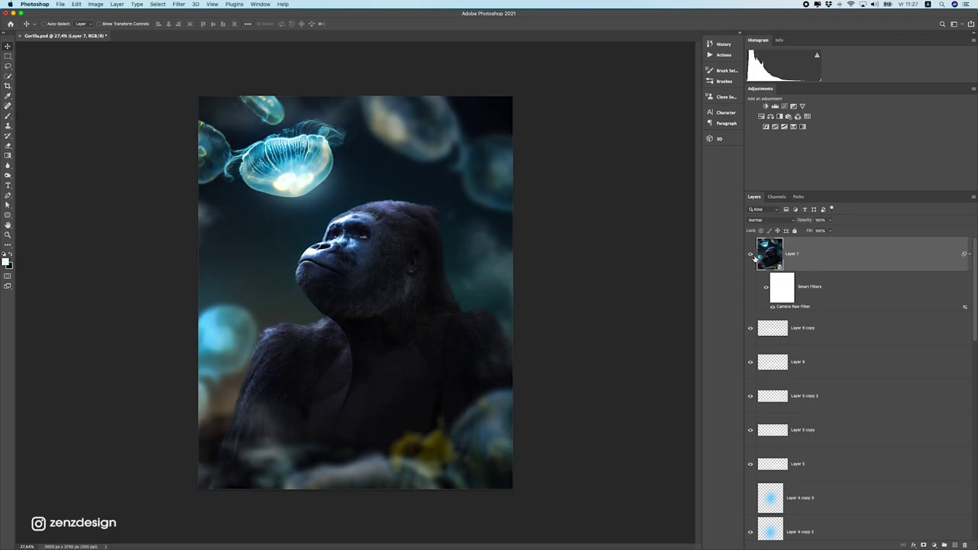
Add a Color Lookup adjustment layer above Layer 7 using the 3Strip.look LUT and lower its opacity to about 20%.
{"action": "left_click", "coordinate": [934, 545]}
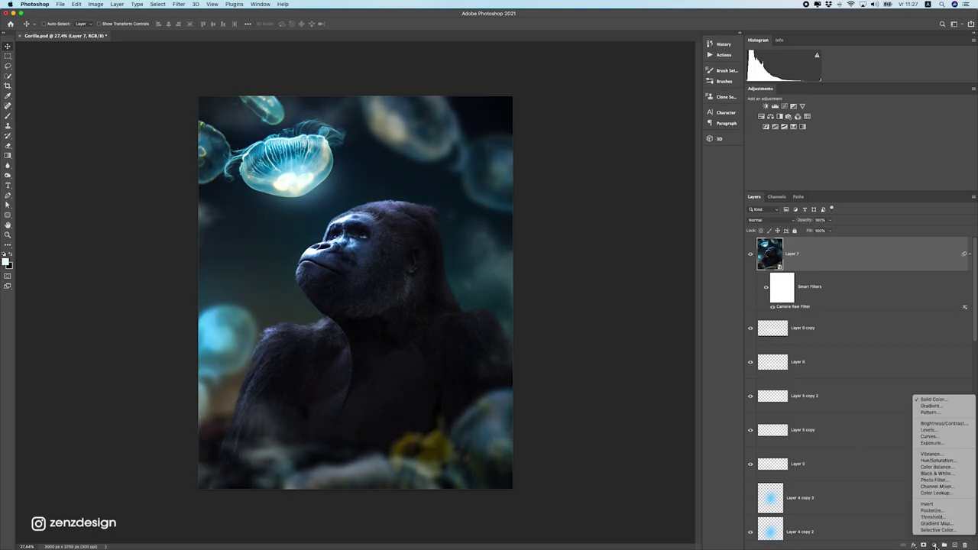
{"action": "left_click", "coordinate": [949, 495]}
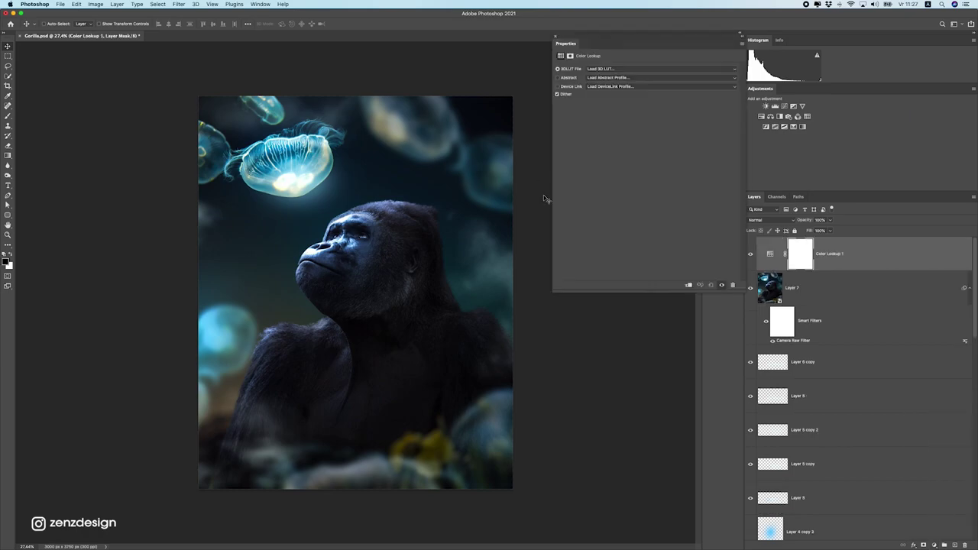
{"action": "left_click", "coordinate": [628, 72]}
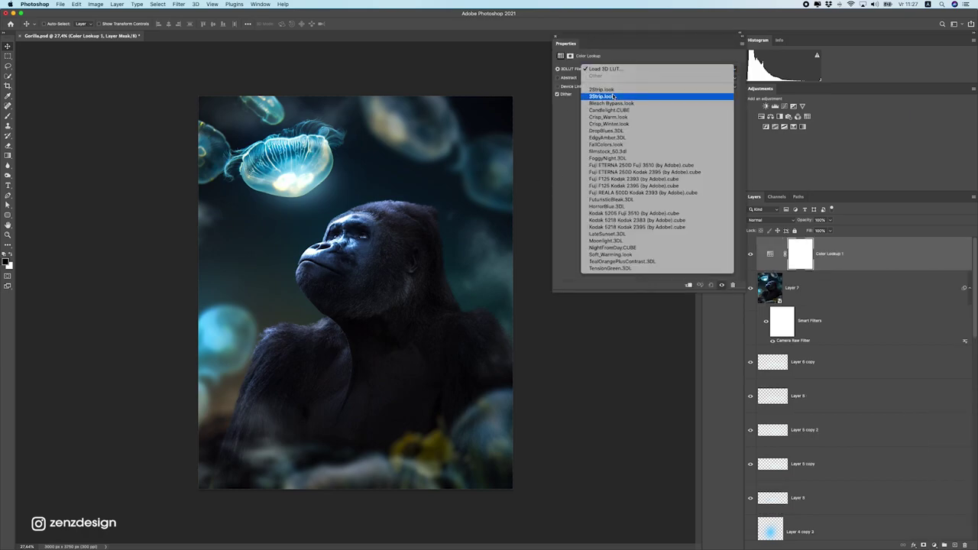
{"action": "left_click", "coordinate": [614, 96]}
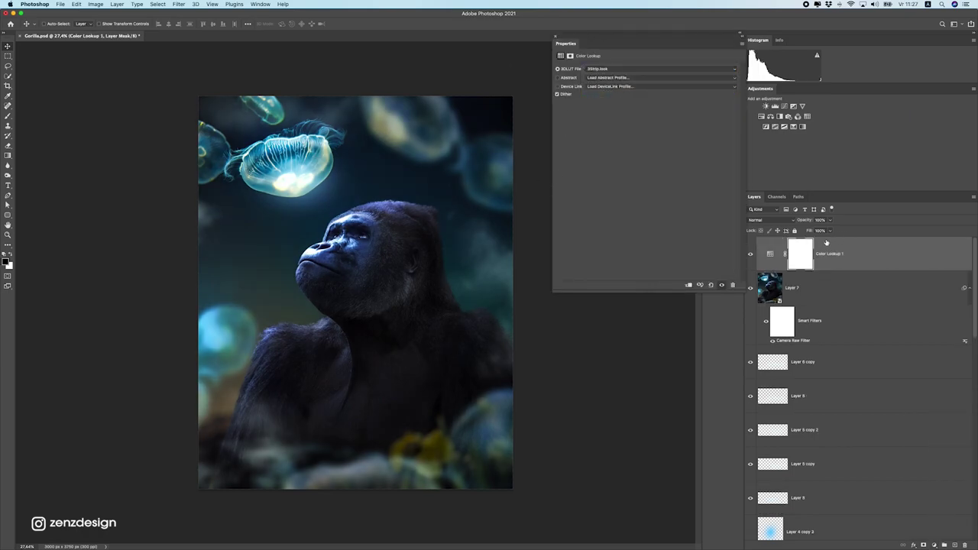
{"action": "left_click", "coordinate": [830, 221]}
{"action": "left_click_drag", "start_coordinate": [833, 229], "coordinate": [802, 229]}
{"action": "scroll", "coordinate": [395, 377], "scroll_direction": "down", "scroll_amount": 5}
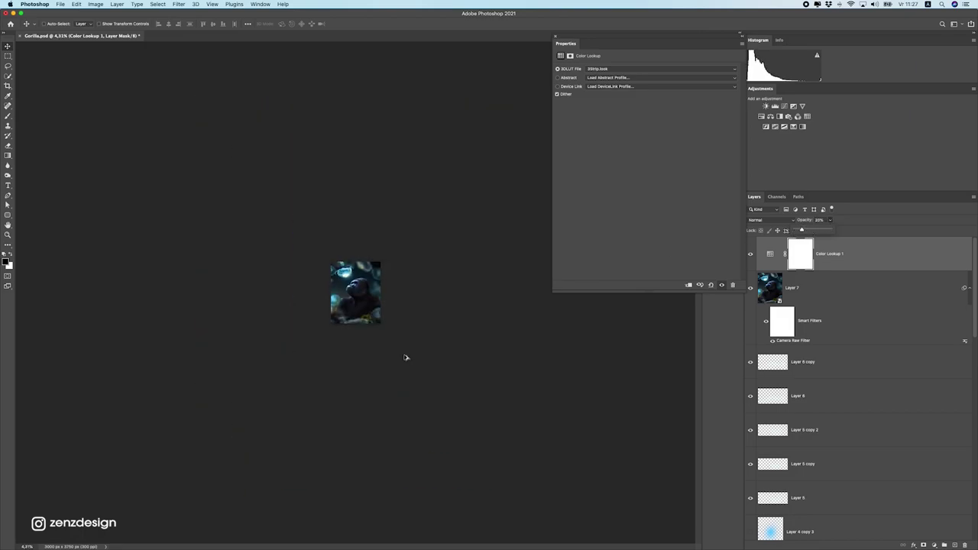
{"action": "scroll", "coordinate": [406, 356], "scroll_direction": "up", "scroll_amount": 3}
{"action": "right_click", "coordinate": [486, 265]}
{"action": "left_click", "coordinate": [487, 264]}
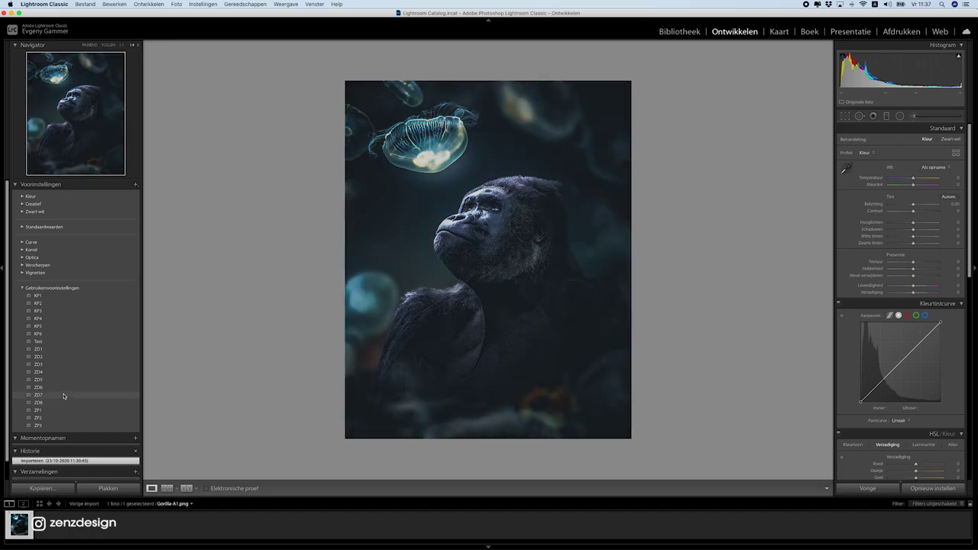
In Lightroom Classic, apply the ZD7 user preset to Gorilla-A1.png and raise the overall exposure to +1.20.
{"action": "left_click", "coordinate": [64, 396]}
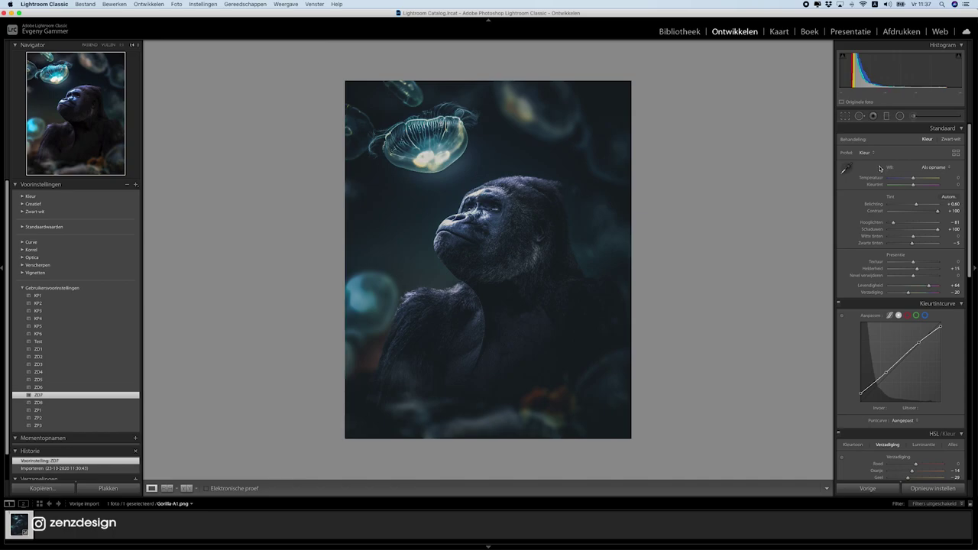
{"action": "left_click", "coordinate": [899, 116]}
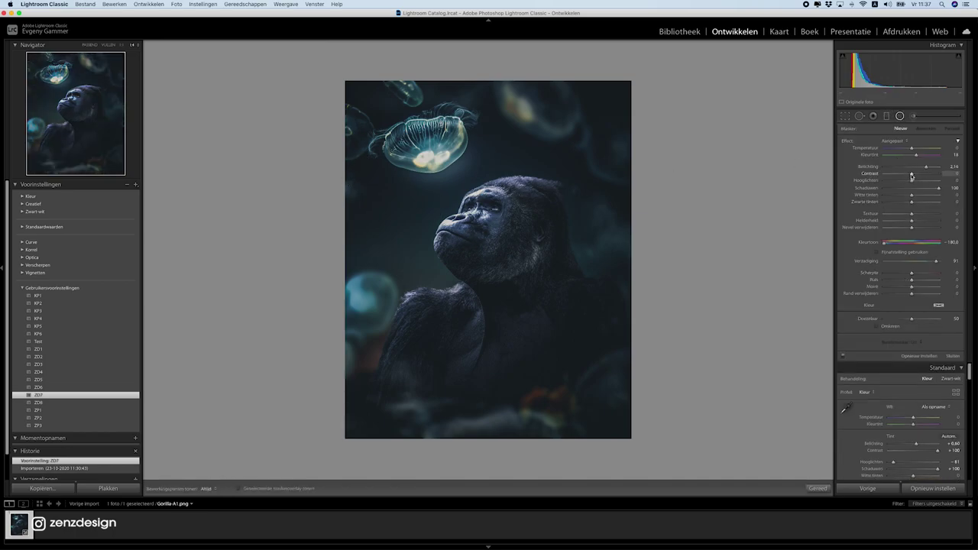
{"action": "left_click_drag", "start_coordinate": [914, 180], "coordinate": [908, 181]}
{"action": "left_click", "coordinate": [901, 119]}
{"action": "left_click_drag", "start_coordinate": [917, 205], "coordinate": [920, 205]}
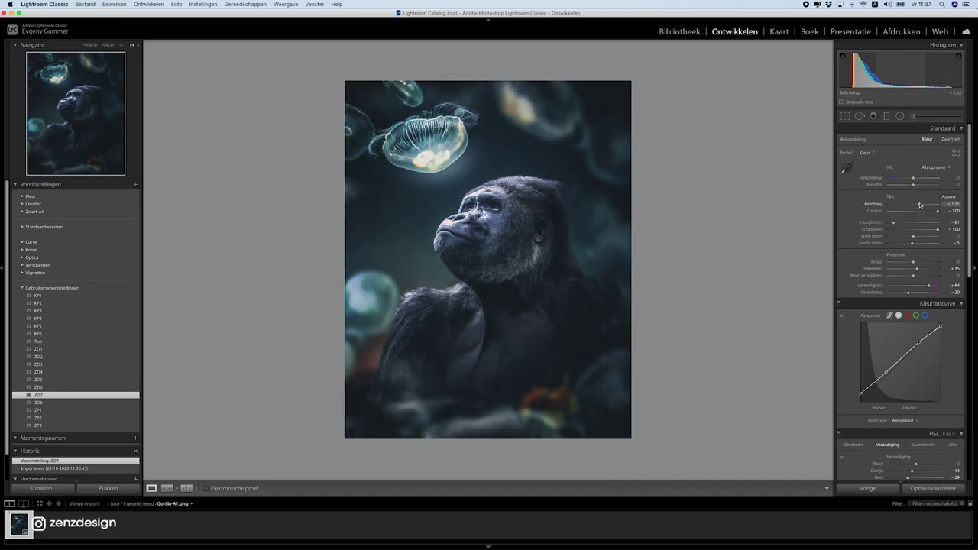